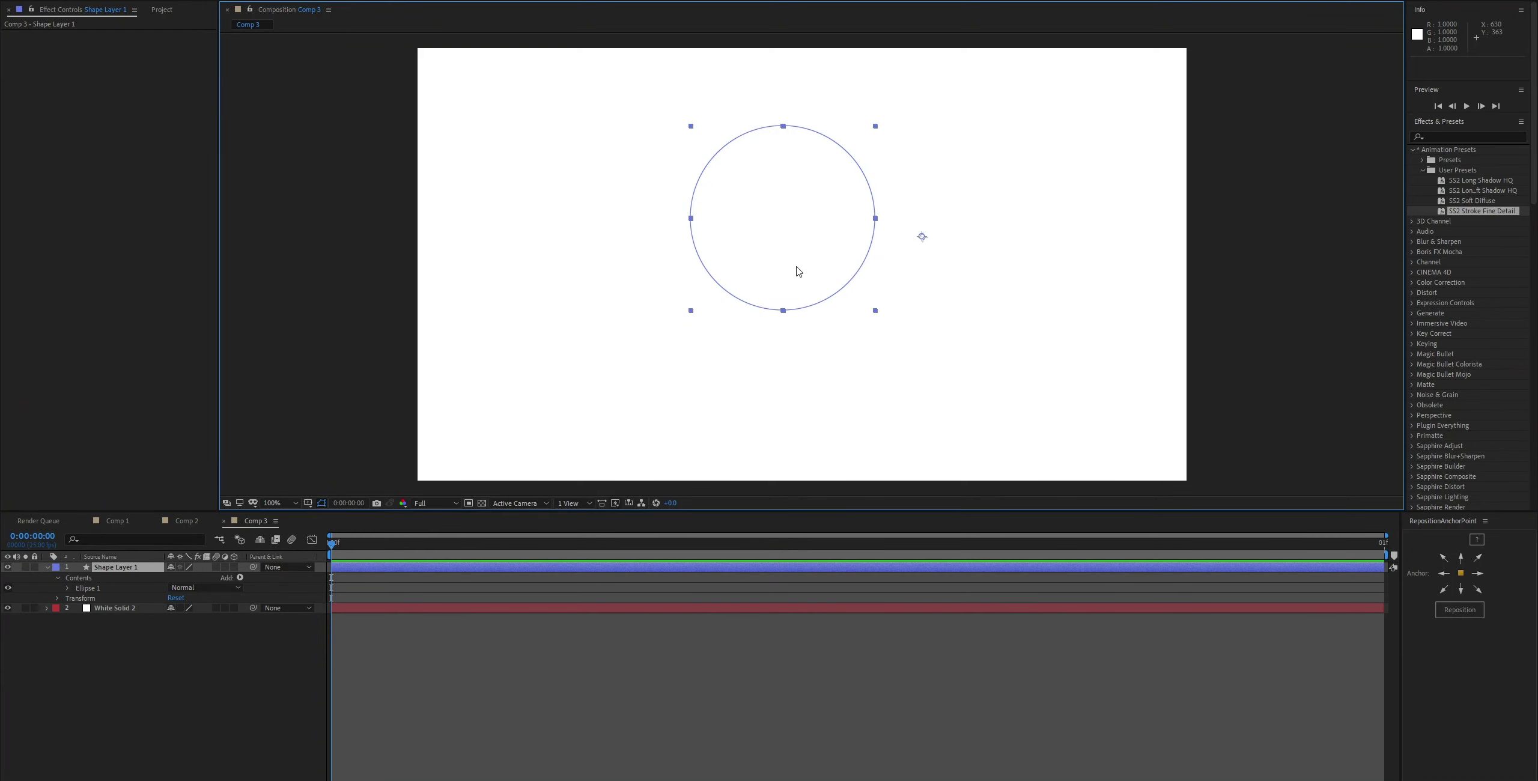
Apply Shadow Studio 2 to the white circle via the quick effect search, casting a shadow down-right.
{"action": "key", "text": "ctrl+space"}
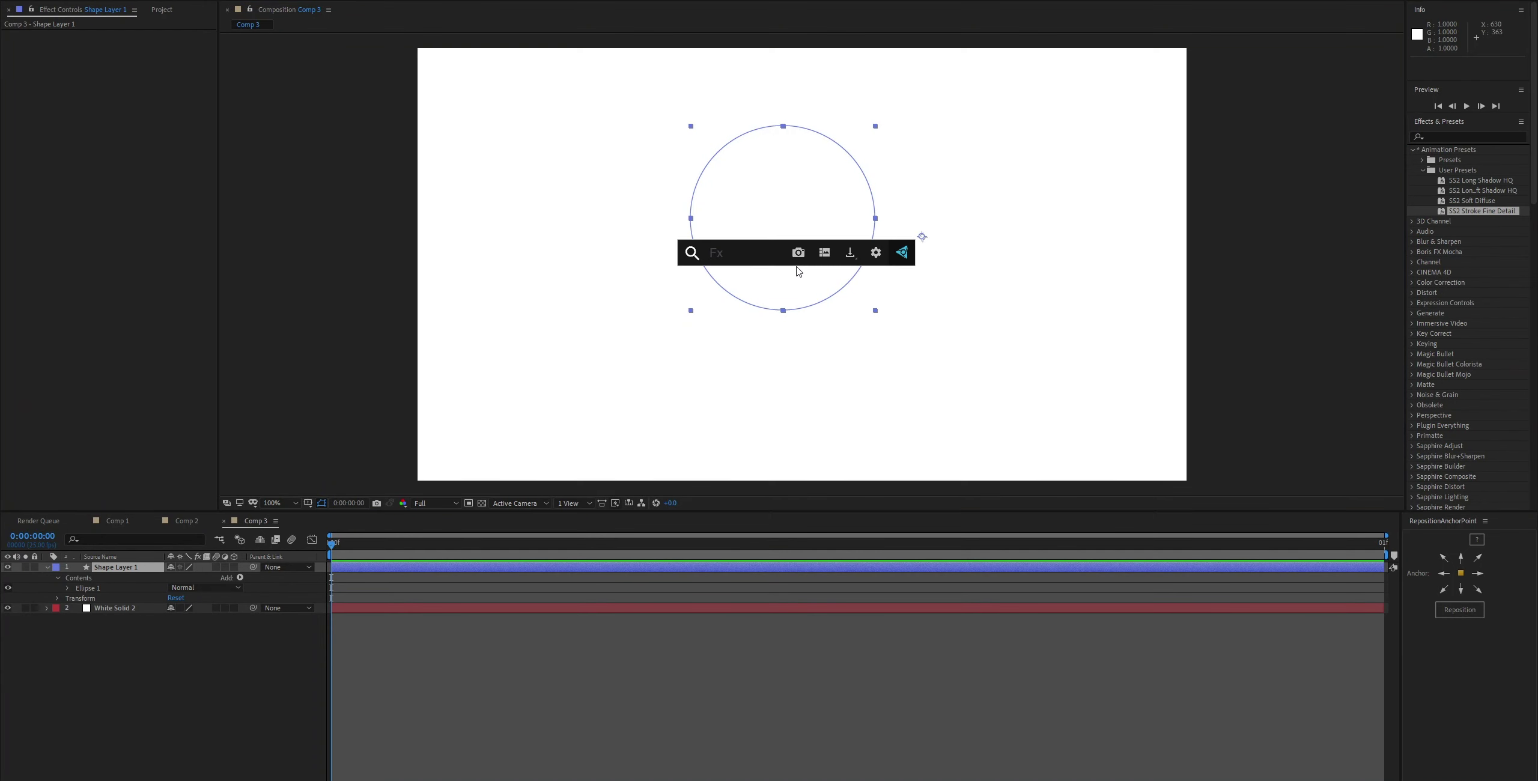
{"action": "type", "text": "shad"}
{"action": "key", "text": "Down"}
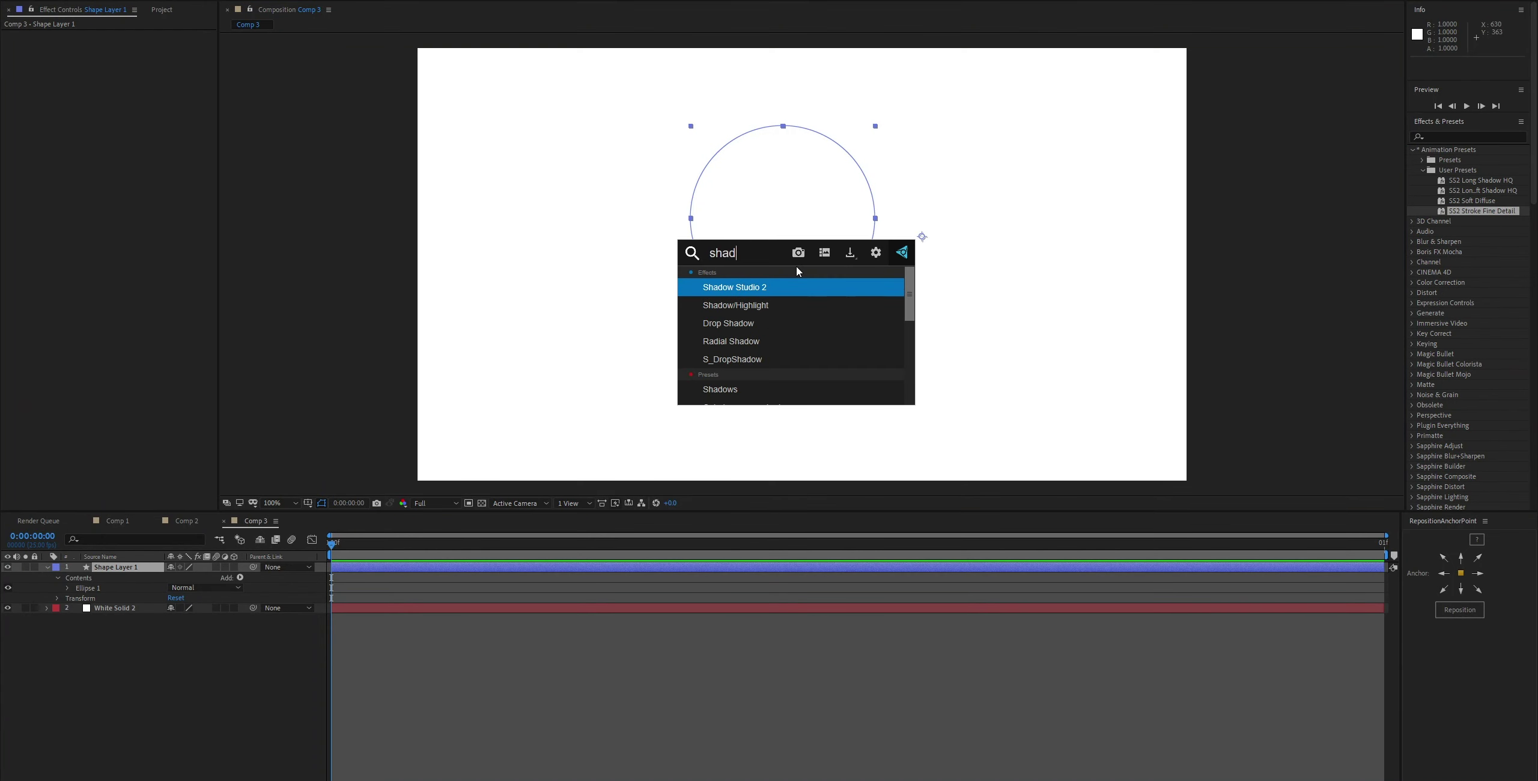
{"action": "key", "text": "Return"}
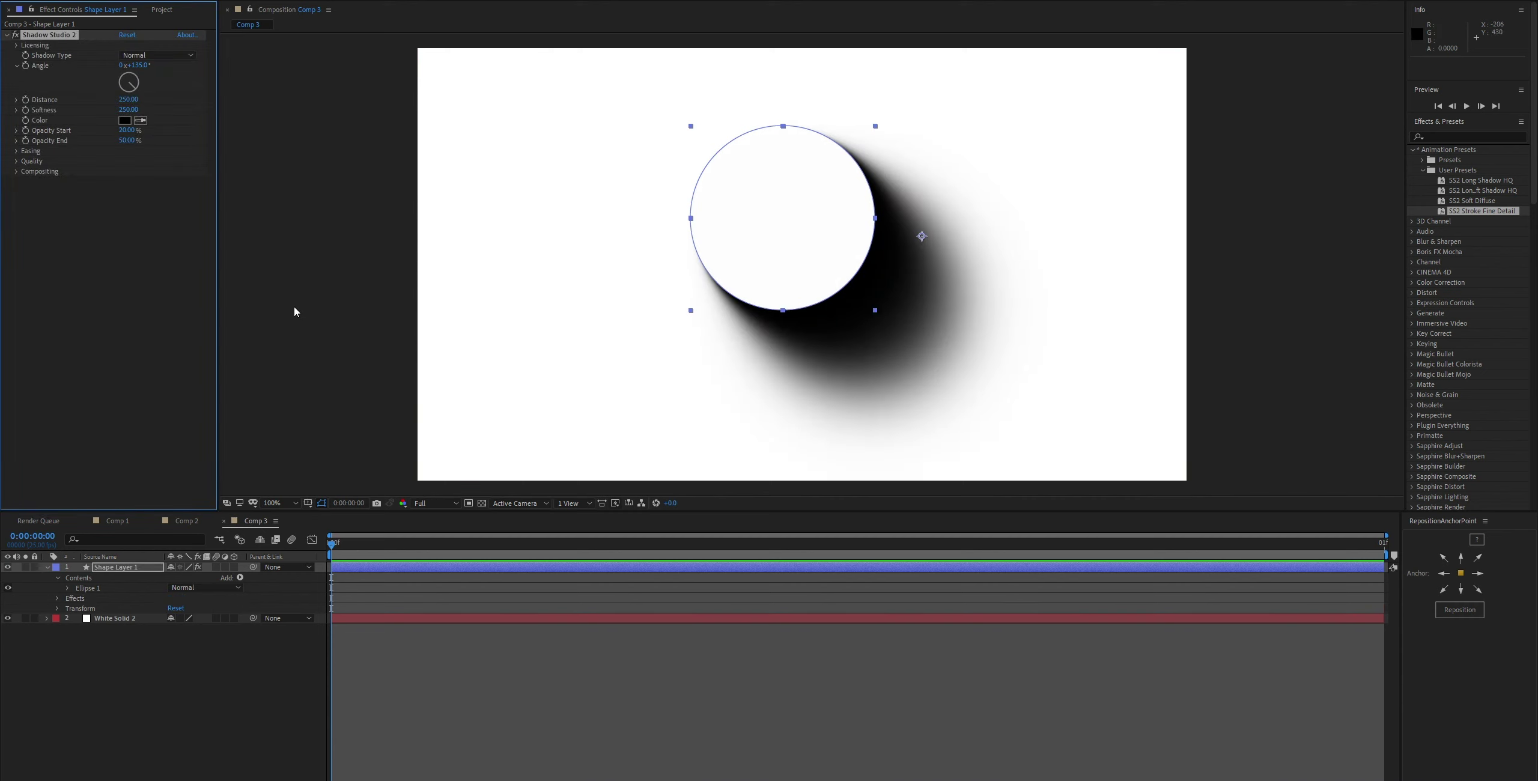
{"action": "left_click", "coordinate": [641, 301]}
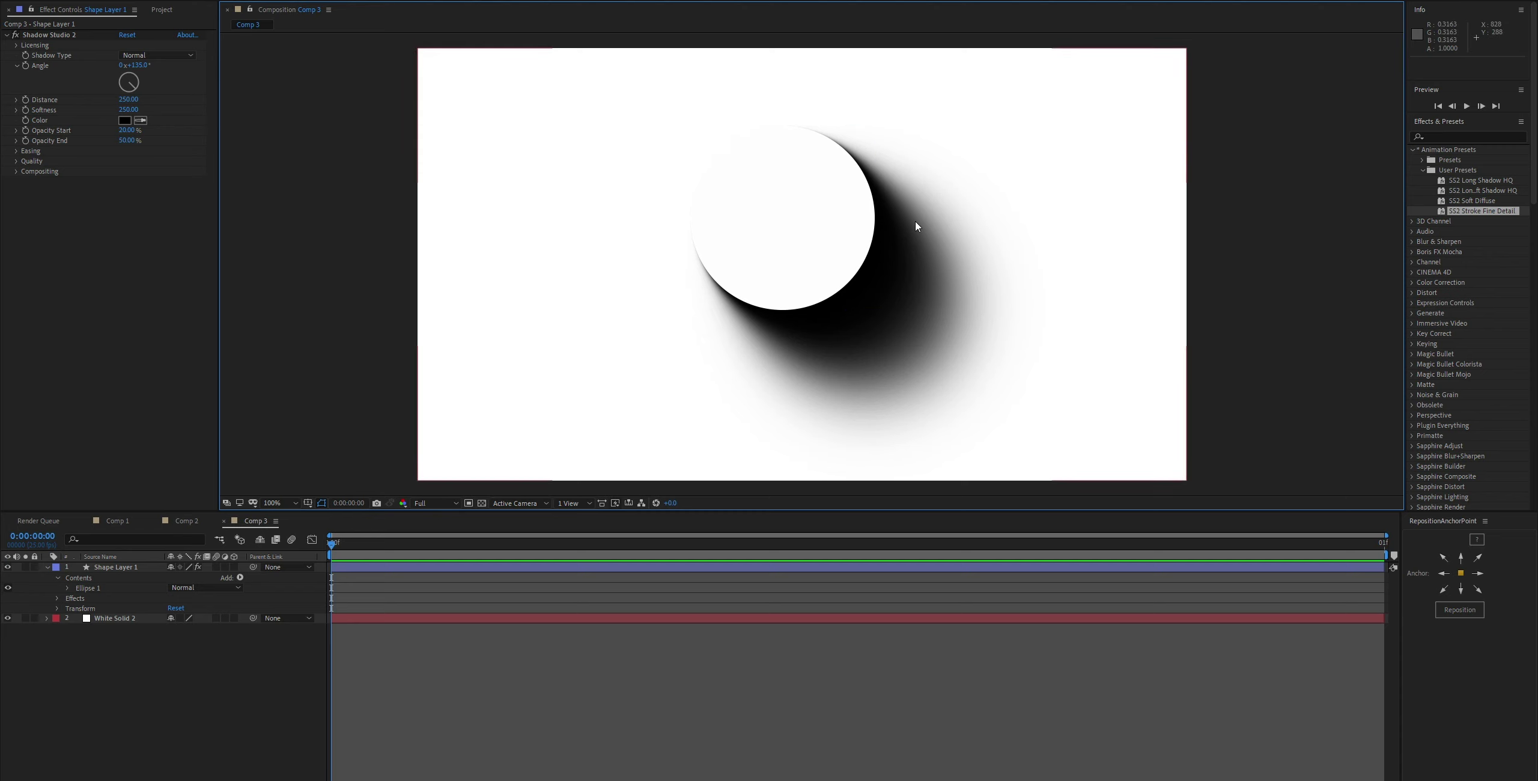
Raise Shape Layer 1's Shadow Studio 2 Distance from 200 to about 526.
{"action": "left_click", "coordinate": [844, 234]}
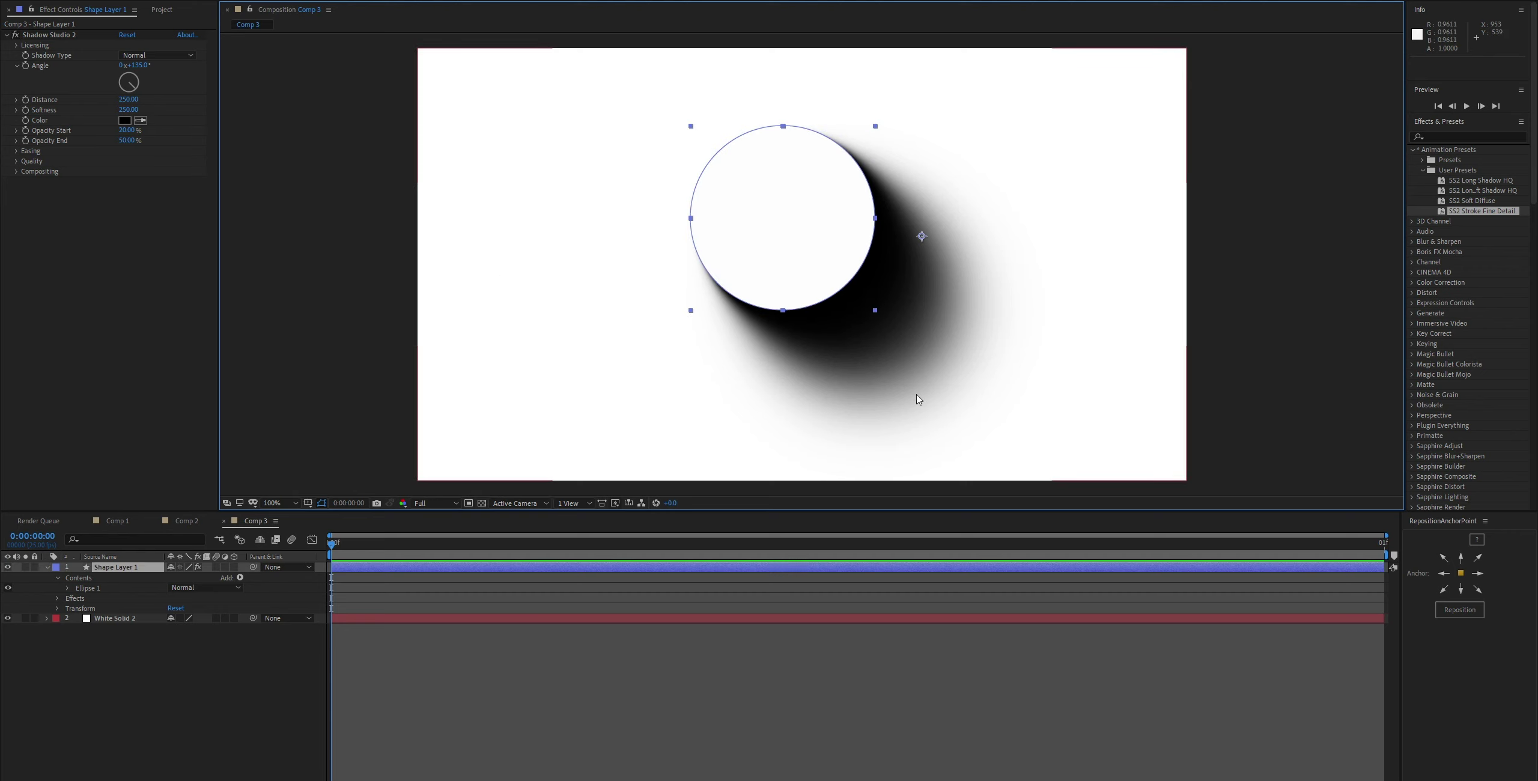
{"action": "left_click_drag", "start_coordinate": [771, 270], "coordinate": [757, 275]}
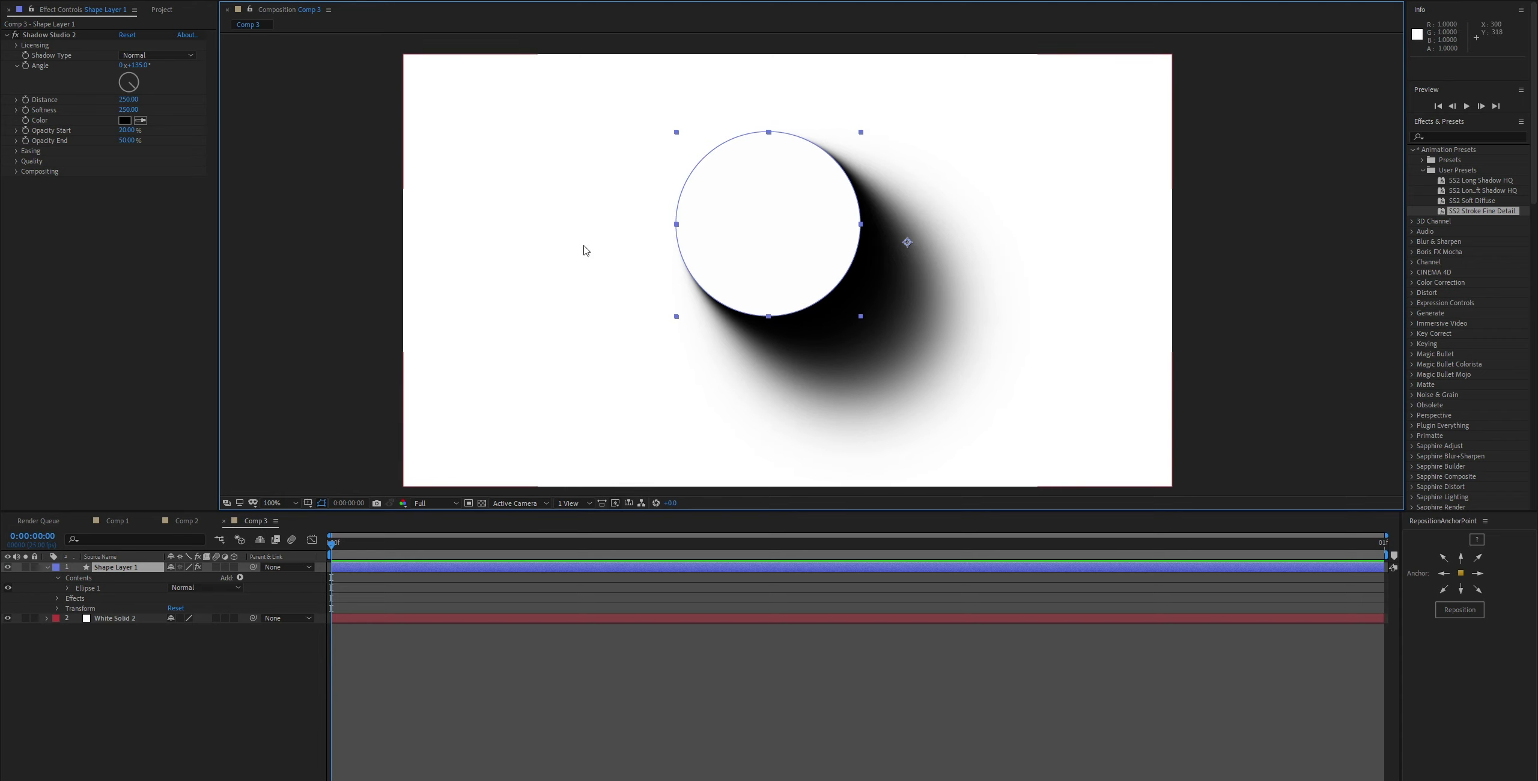
{"action": "left_click", "coordinate": [87, 73]}
{"action": "left_click_drag", "start_coordinate": [128, 100], "coordinate": [298, 97]}
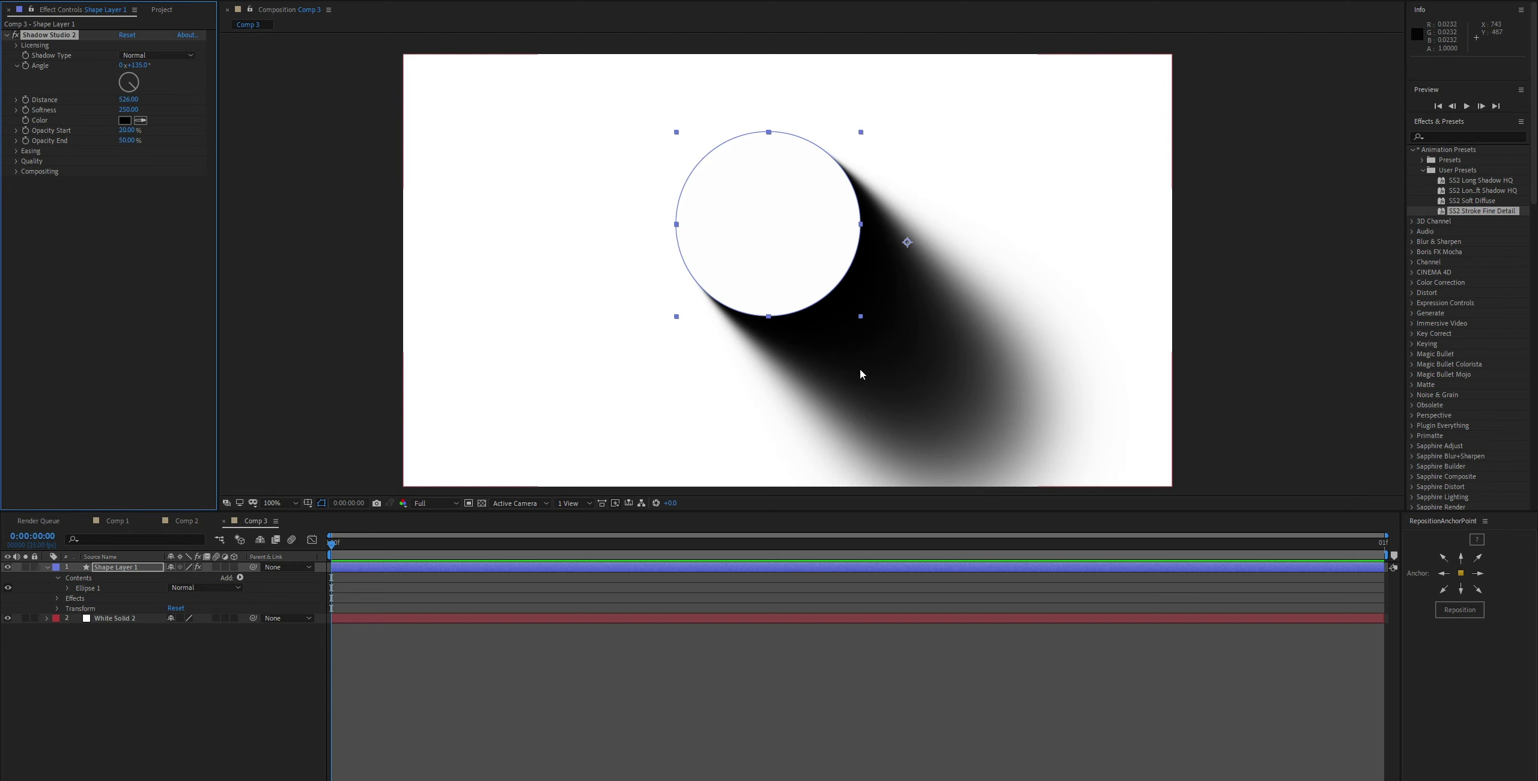
Under Easing > Advanced, scrub per-attribute Softness easing to 0%, then up to 100%.
{"action": "left_click", "coordinate": [17, 151]}
{"action": "left_click", "coordinate": [26, 181]}
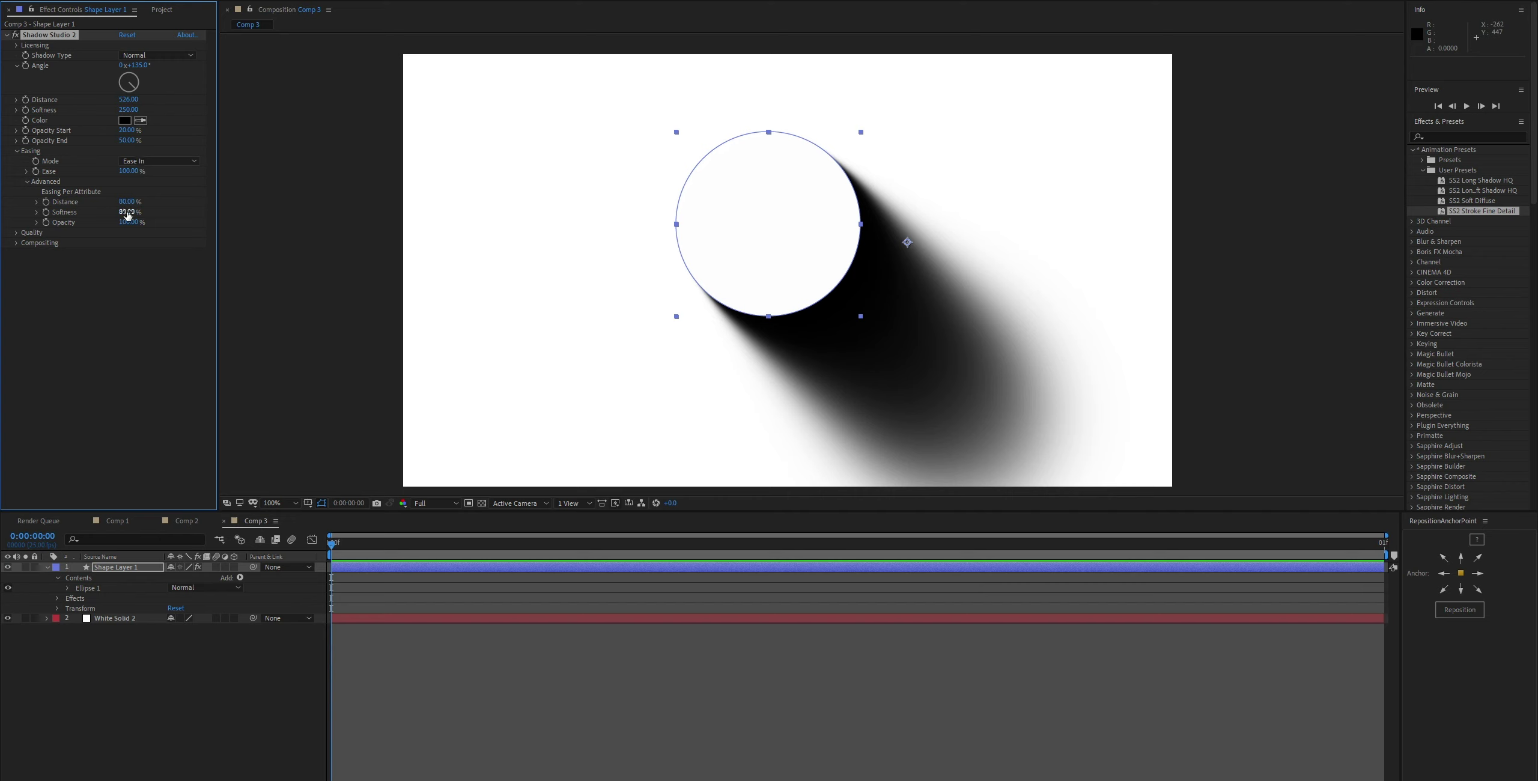
{"action": "left_click_drag", "start_coordinate": [122, 211], "coordinate": [36, 212]}
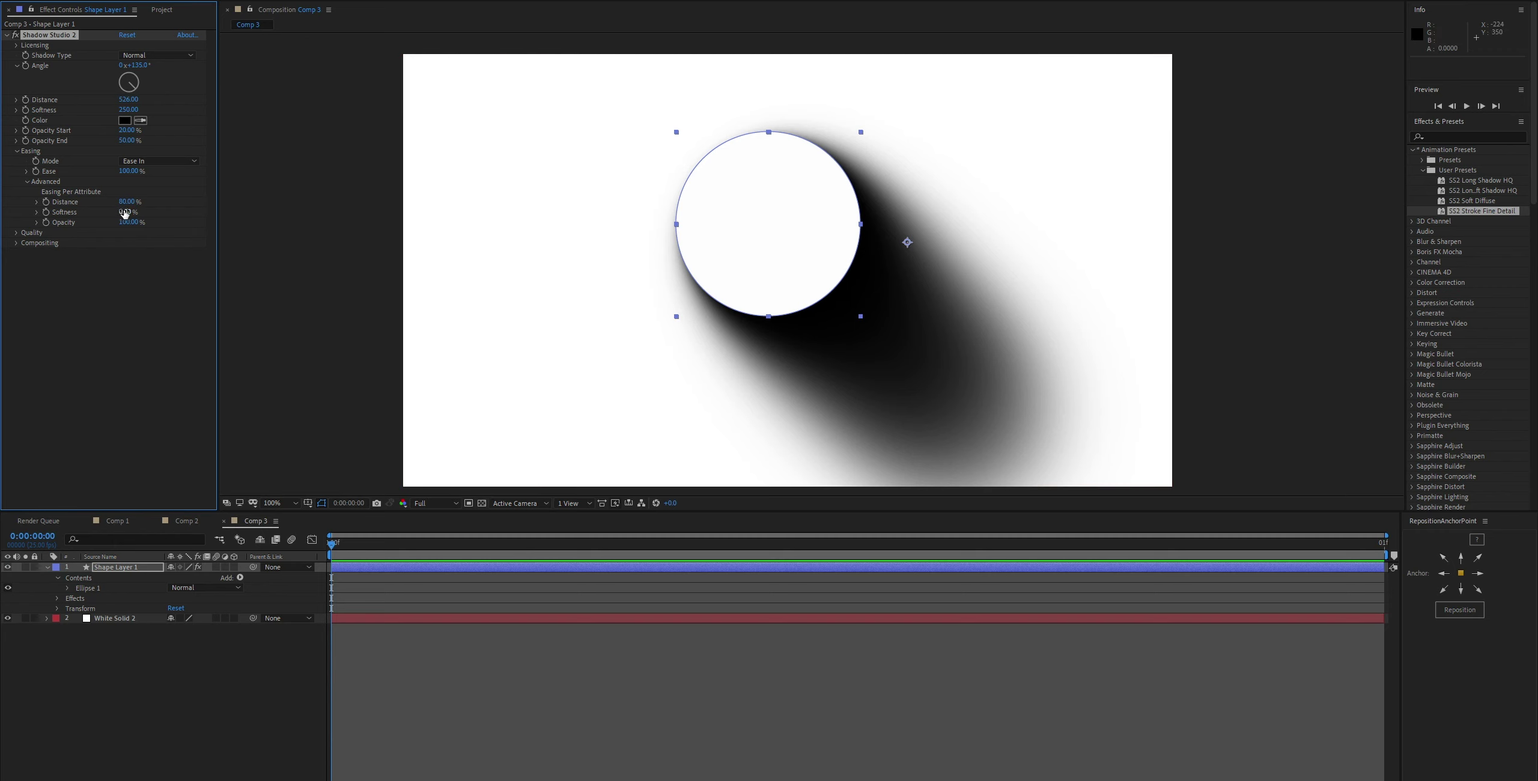
{"action": "left_click_drag", "start_coordinate": [125, 212], "coordinate": [952, 272]}
Preview the tapered shadow and keep the Easing mode set to Ease In.
{"action": "left_click", "coordinate": [350, 273]}
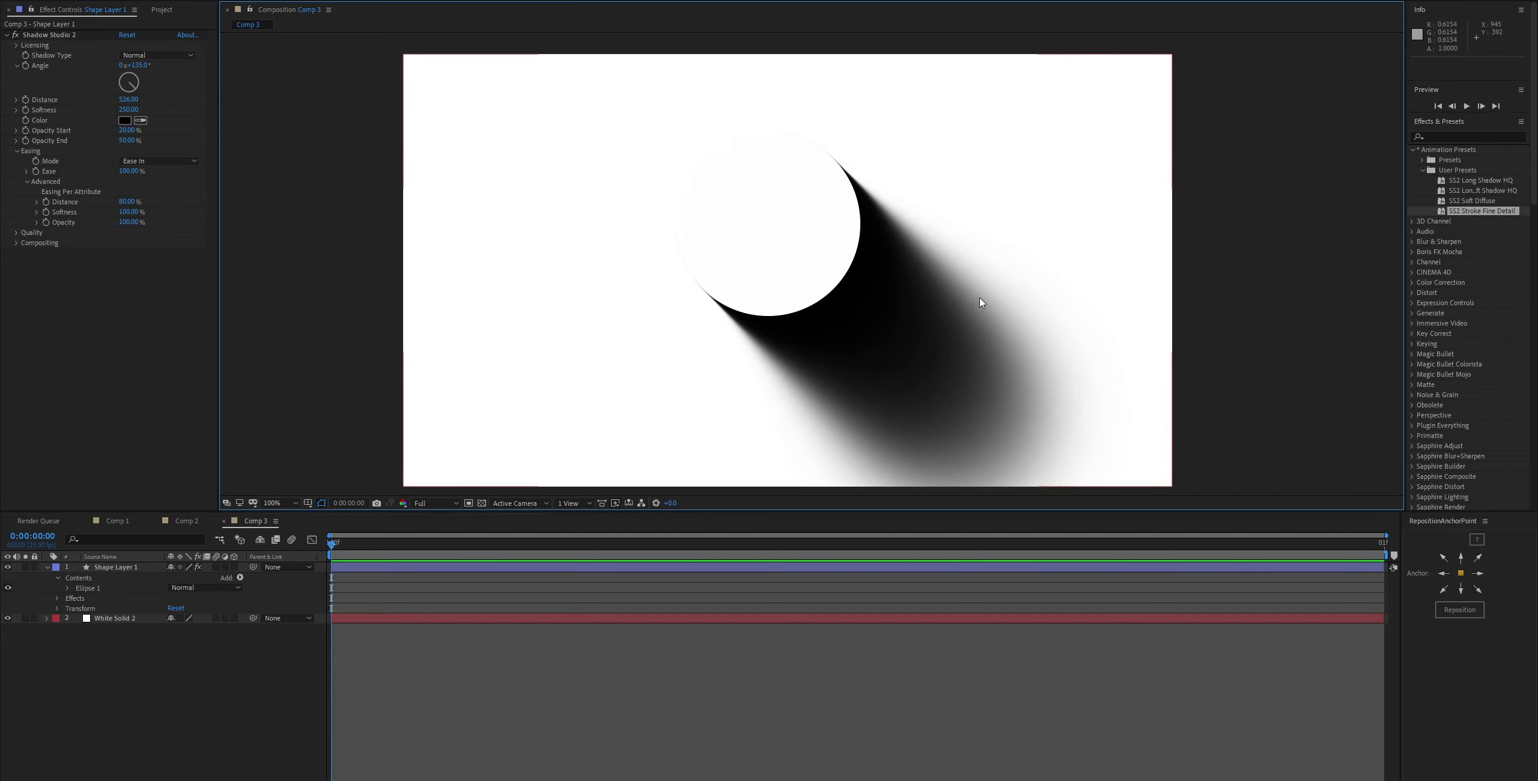
{"action": "left_click", "coordinate": [1243, 419]}
{"action": "left_click", "coordinate": [157, 161]}
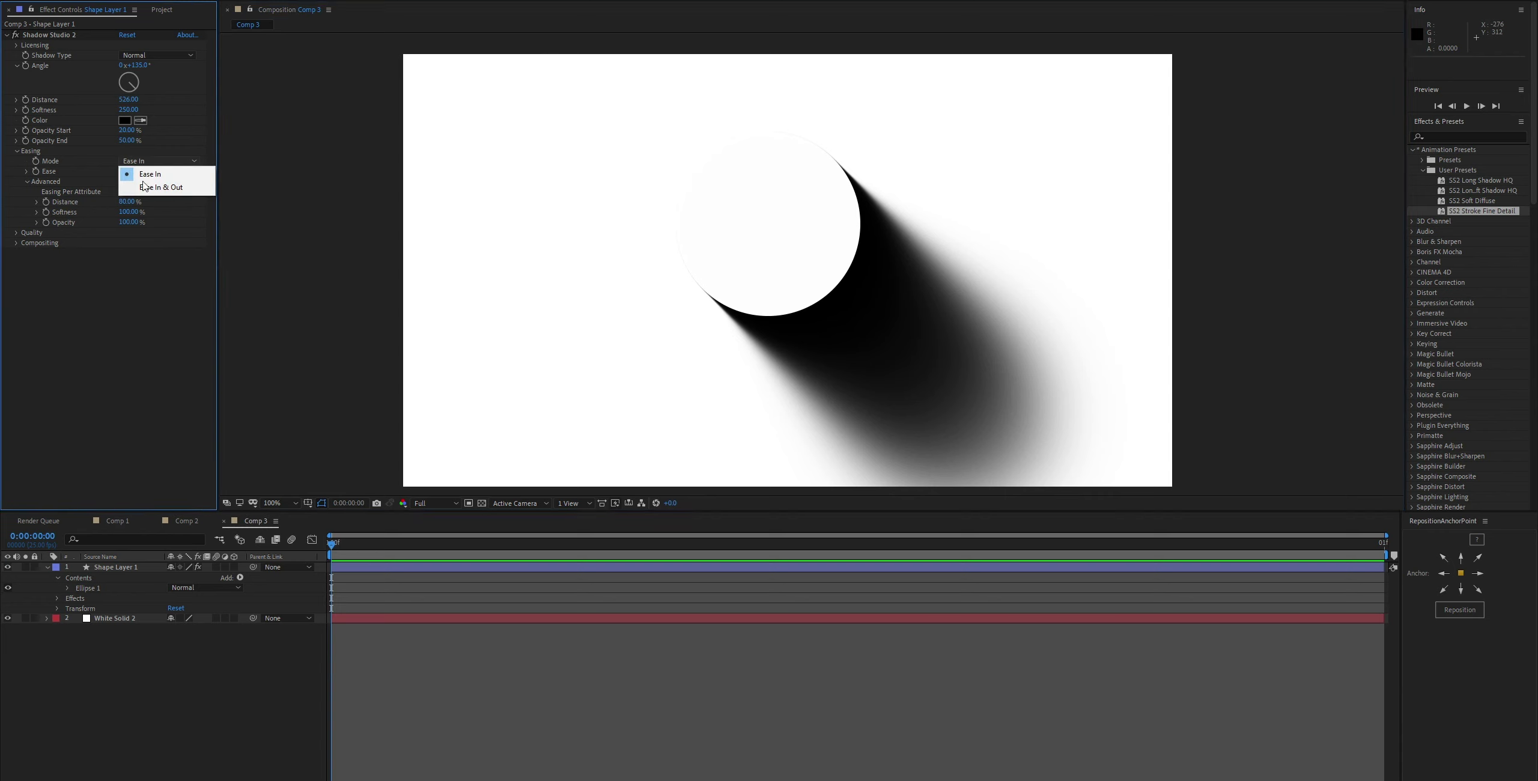
{"action": "left_click", "coordinate": [135, 174]}
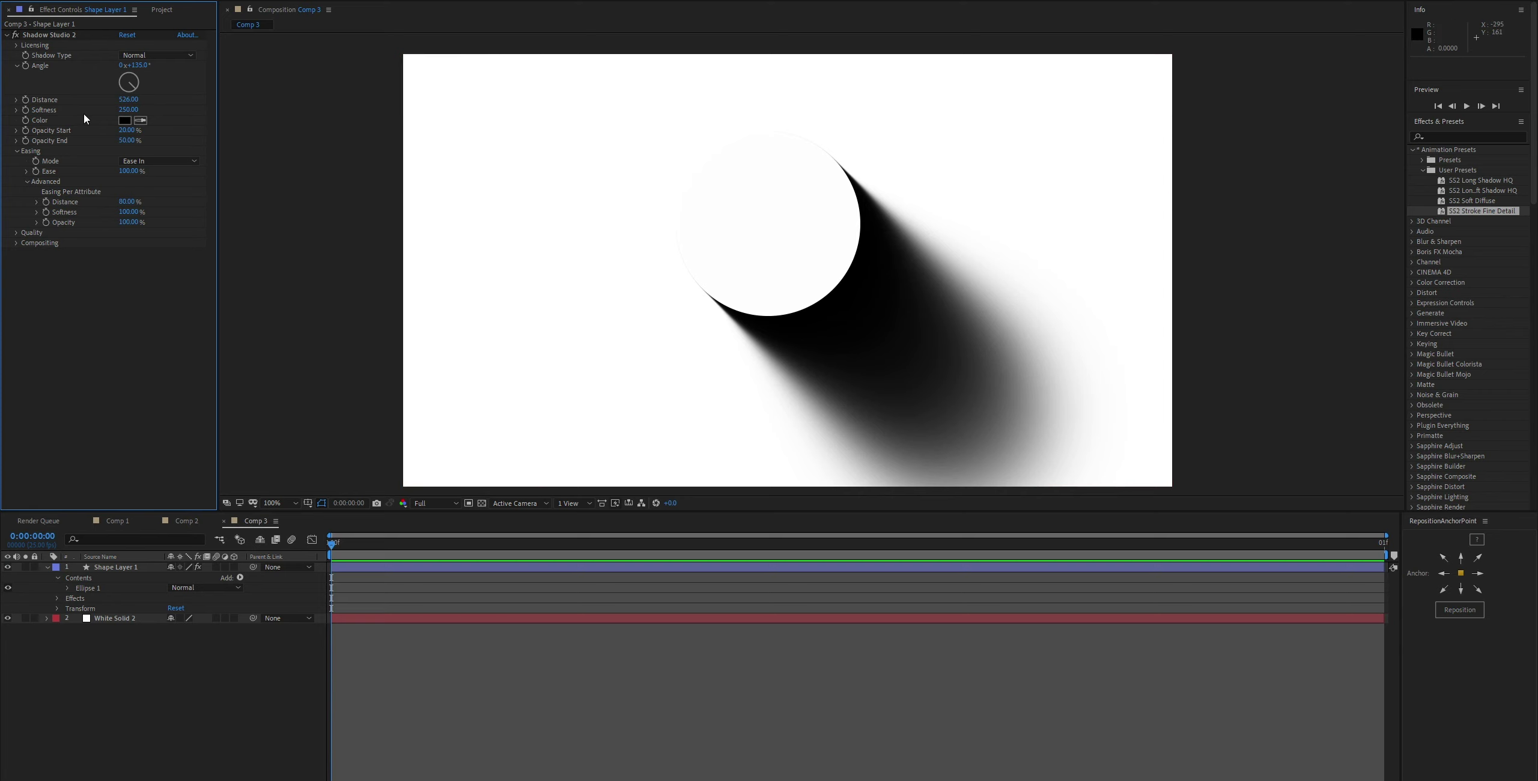
Raise the shadow Softness to about 479 and nudge the circle slightly left.
{"action": "left_click_drag", "start_coordinate": [128, 110], "coordinate": [264, 104]}
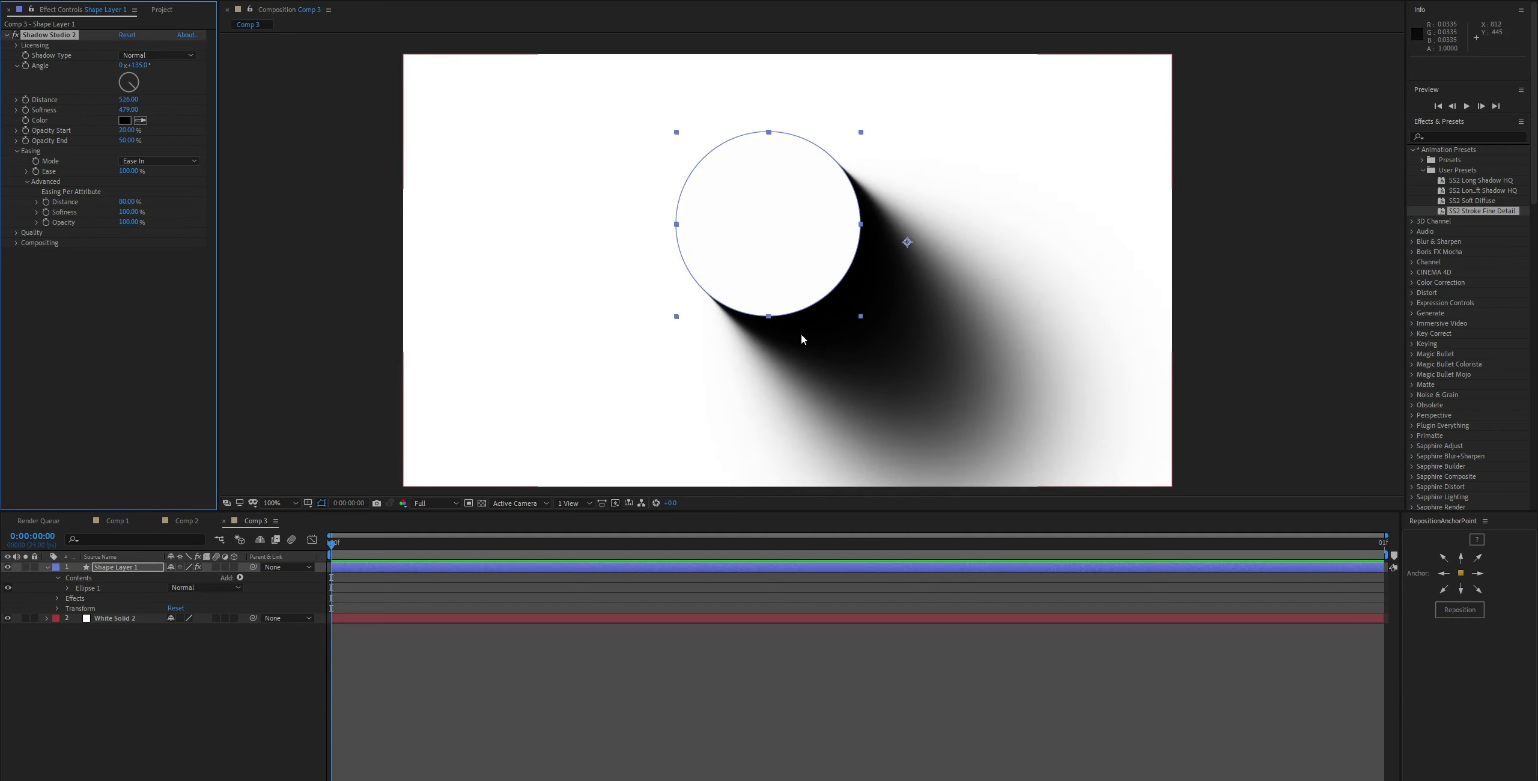
{"action": "left_click", "coordinate": [312, 305]}
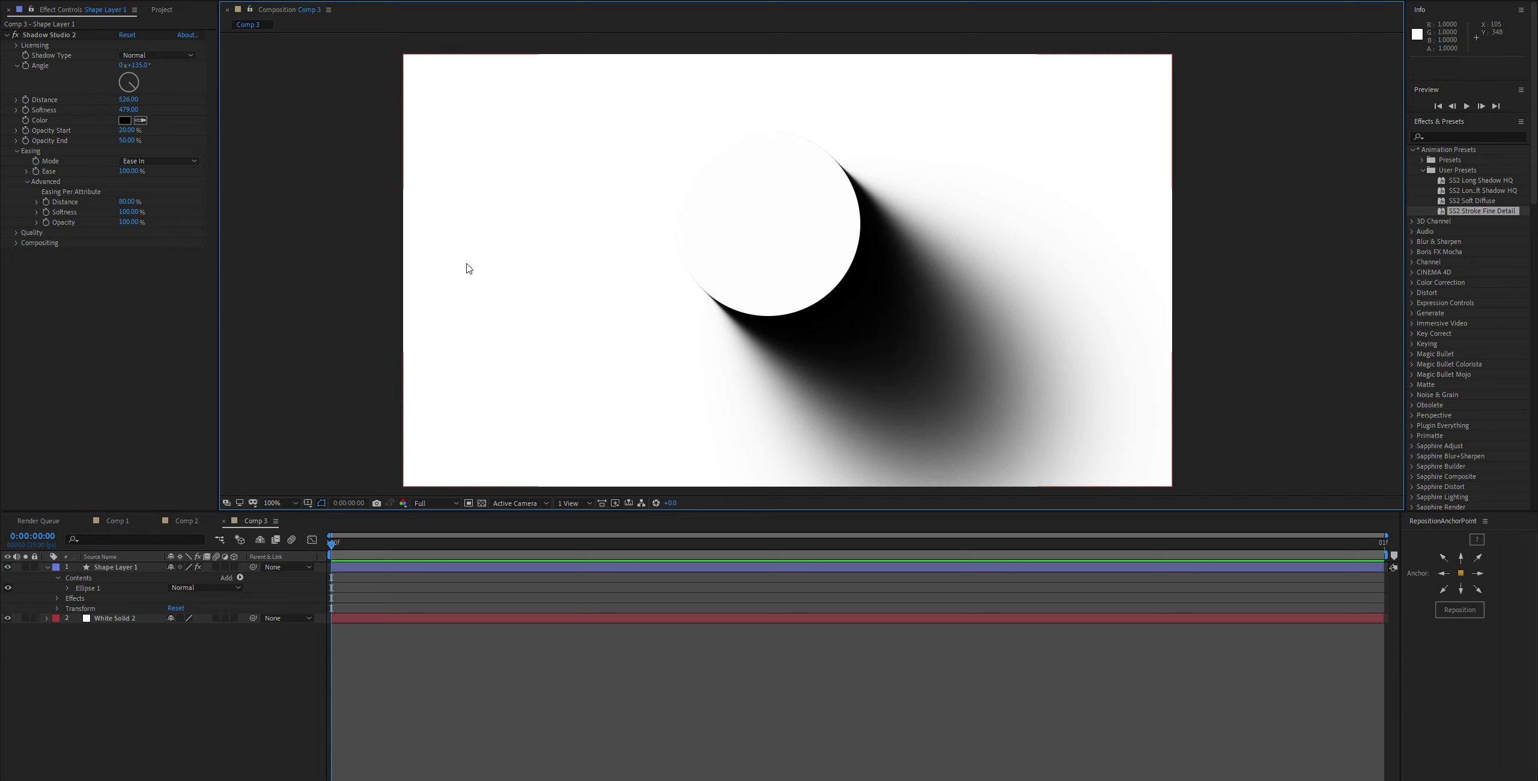
{"action": "left_click", "coordinate": [762, 236]}
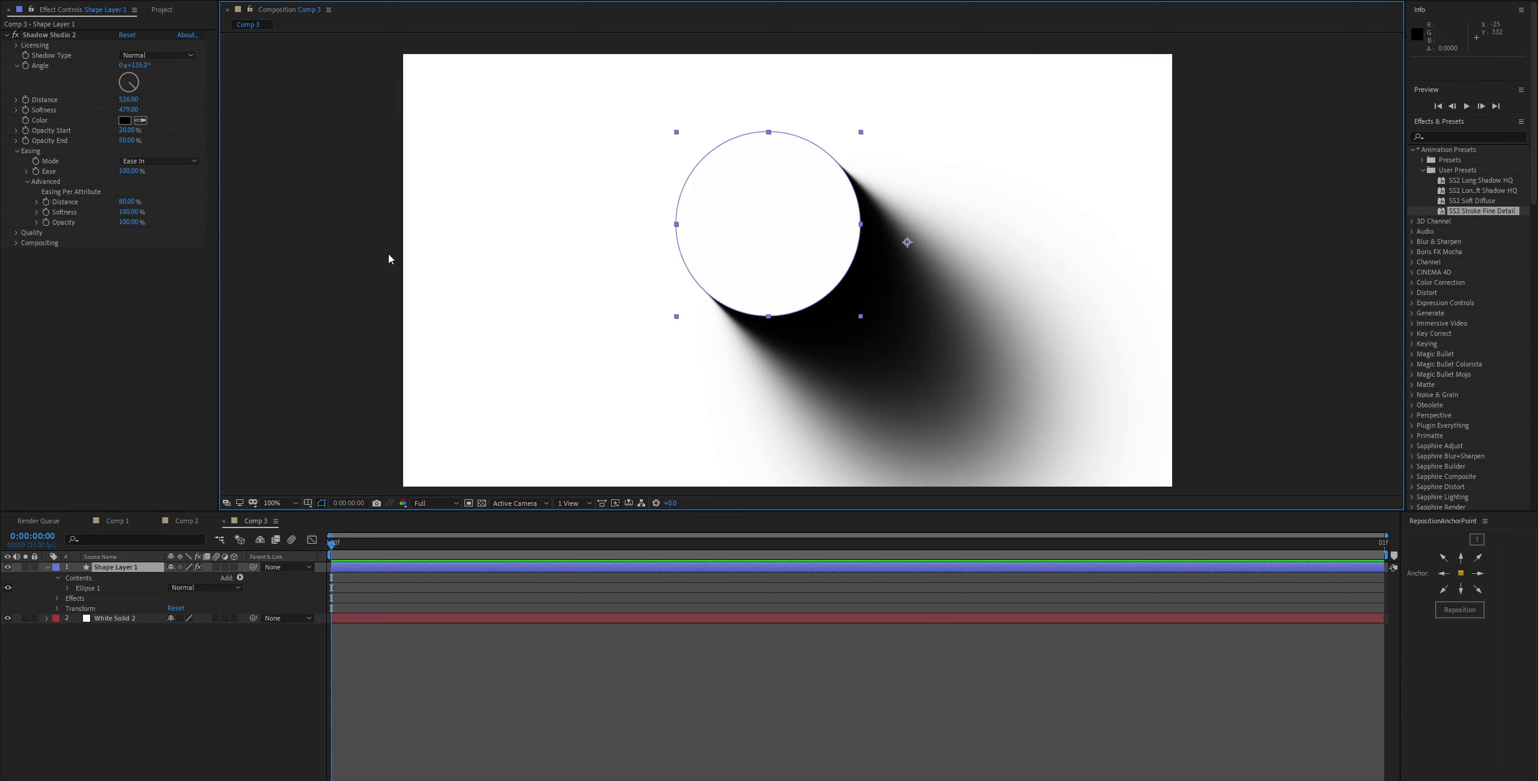
{"action": "left_click", "coordinate": [387, 254]}
{"action": "left_click", "coordinate": [742, 247]}
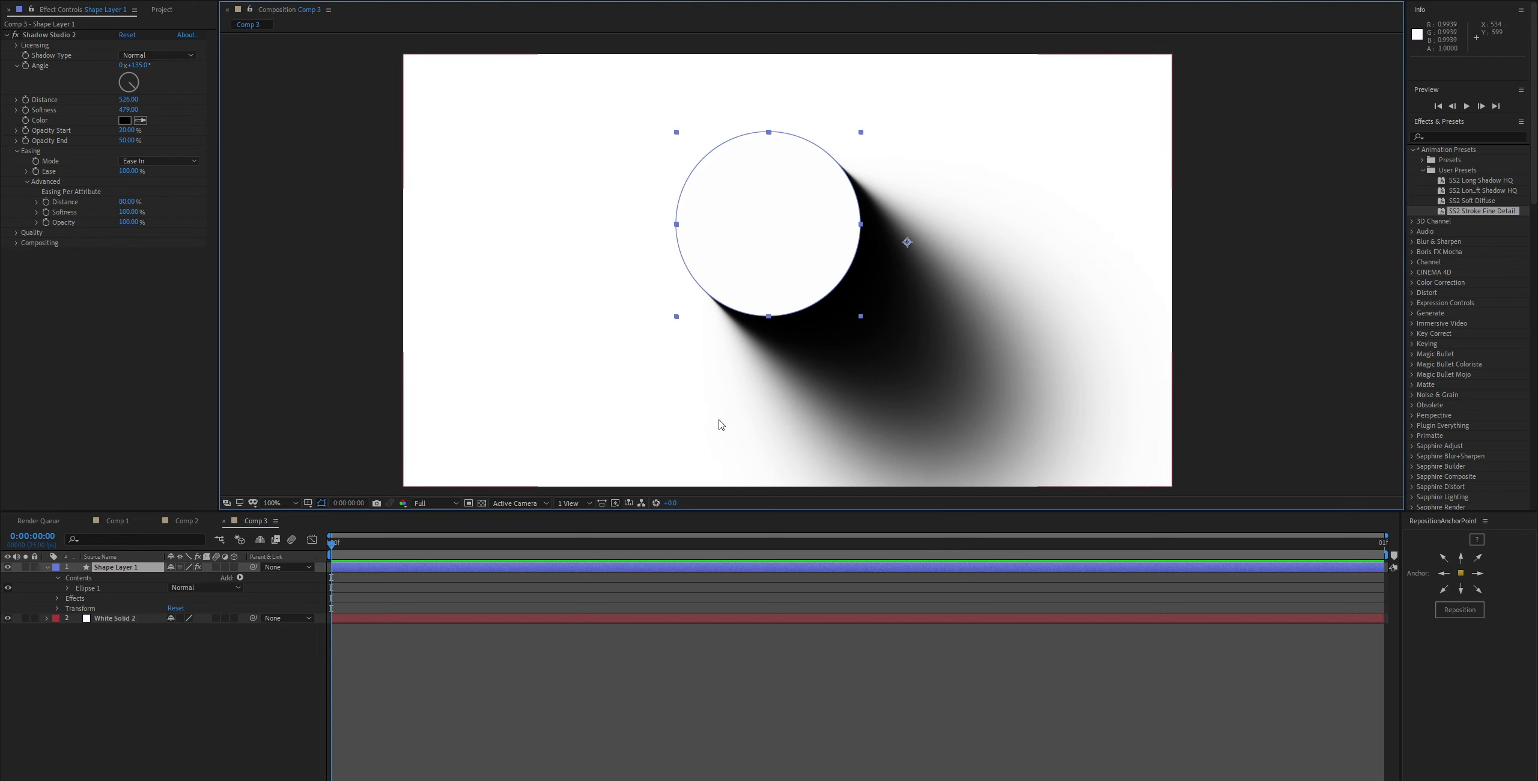
{"action": "mouse_move", "coordinate": [738, 258]}
{"action": "left_mouse_down"}
{"action": "mouse_move", "coordinate": [711, 396]}
{"action": "mouse_move", "coordinate": [914, 281]}
{"action": "mouse_move", "coordinate": [720, 282]}
{"action": "mouse_move", "coordinate": [717, 259]}
{"action": "left_mouse_up"}
{"action": "left_click", "coordinate": [401, 317]}
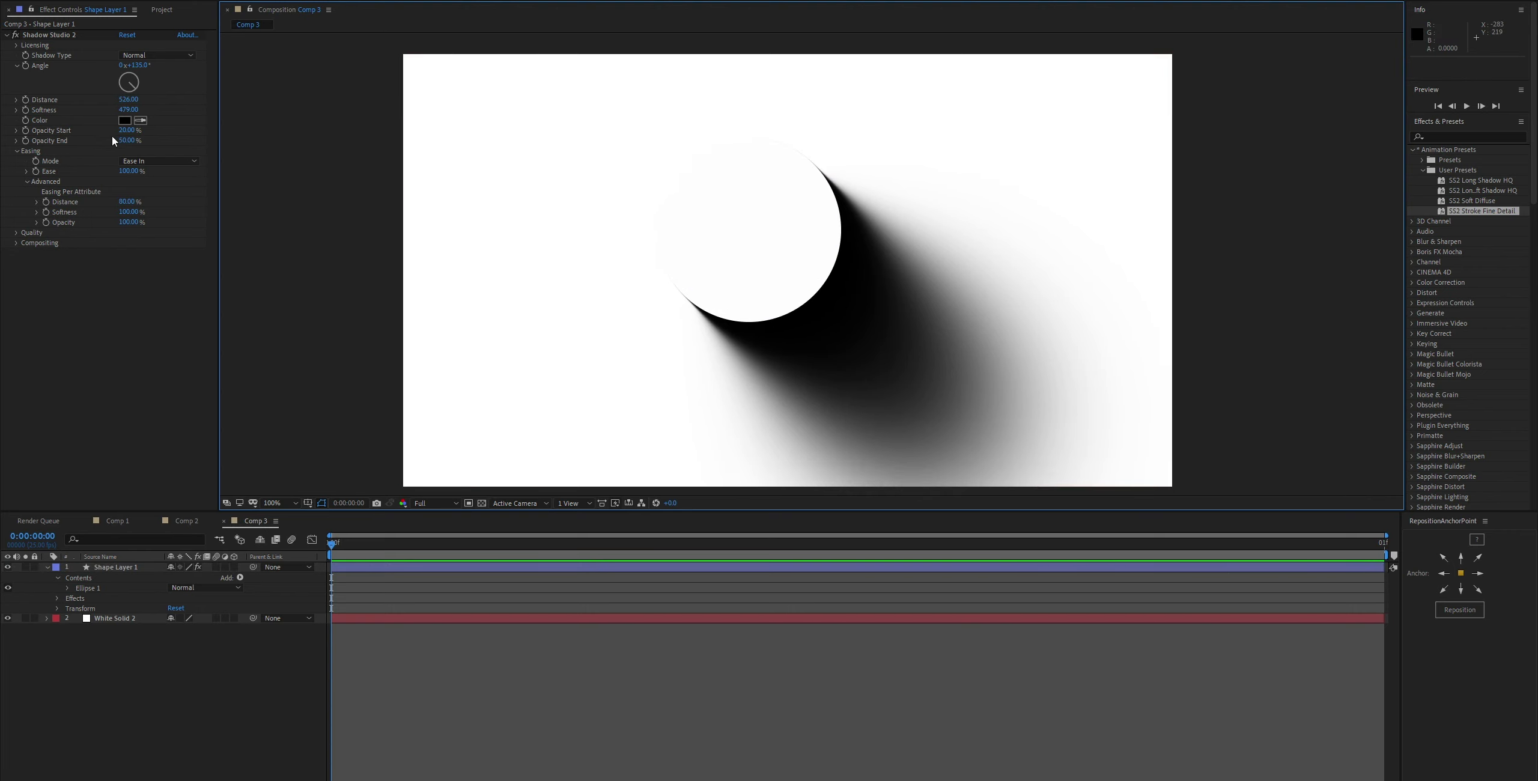
Lower the shadow's Opacity Start to about 9%, undoing trial Opacity End and Start values.
{"action": "left_click_drag", "start_coordinate": [123, 131], "coordinate": [105, 135]}
{"action": "left_click", "coordinate": [229, 202]}
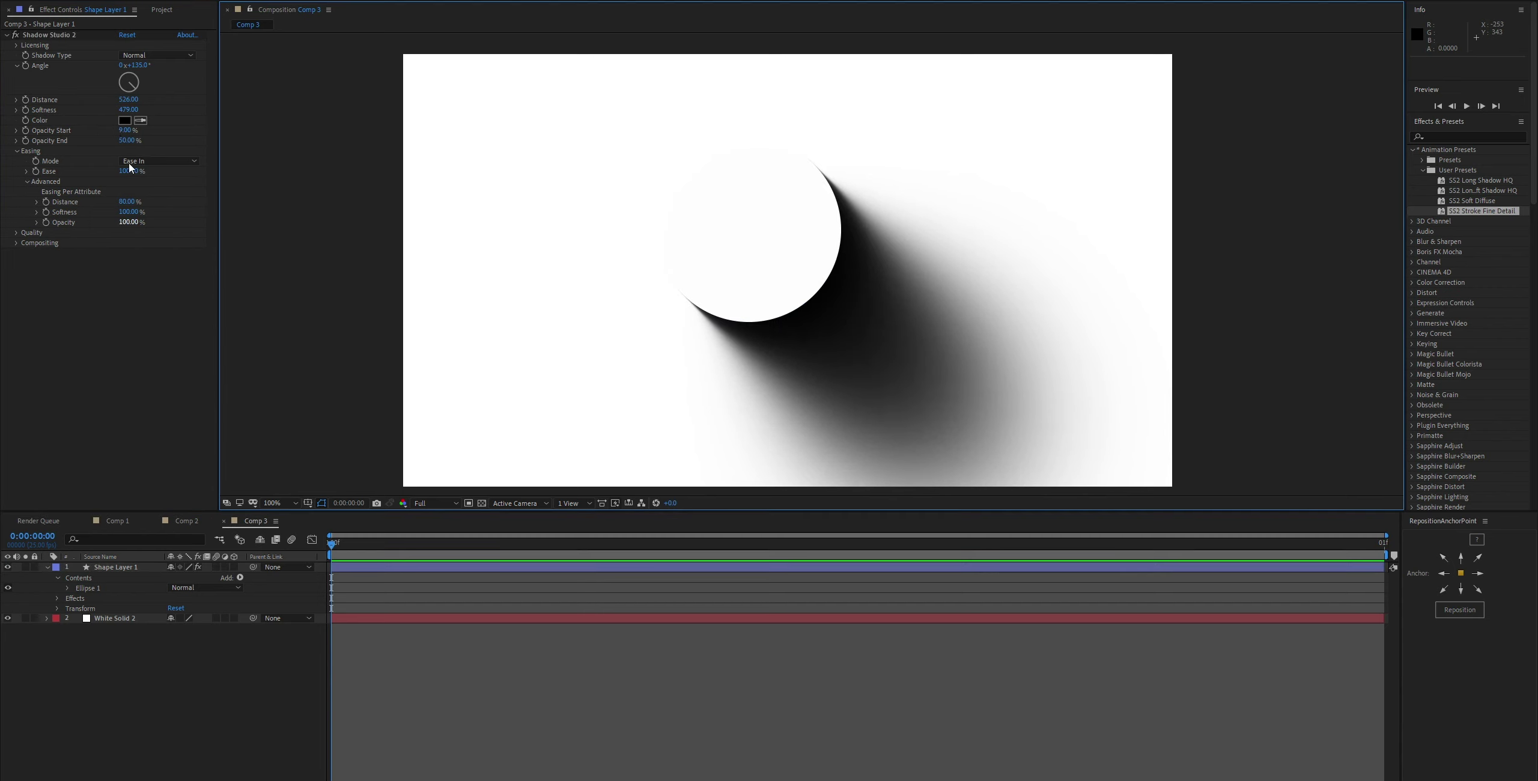
{"action": "mouse_move", "coordinate": [120, 141]}
{"action": "left_mouse_down"}
{"action": "mouse_move", "coordinate": [65, 140]}
{"action": "mouse_move", "coordinate": [124, 150]}
{"action": "left_mouse_up"}
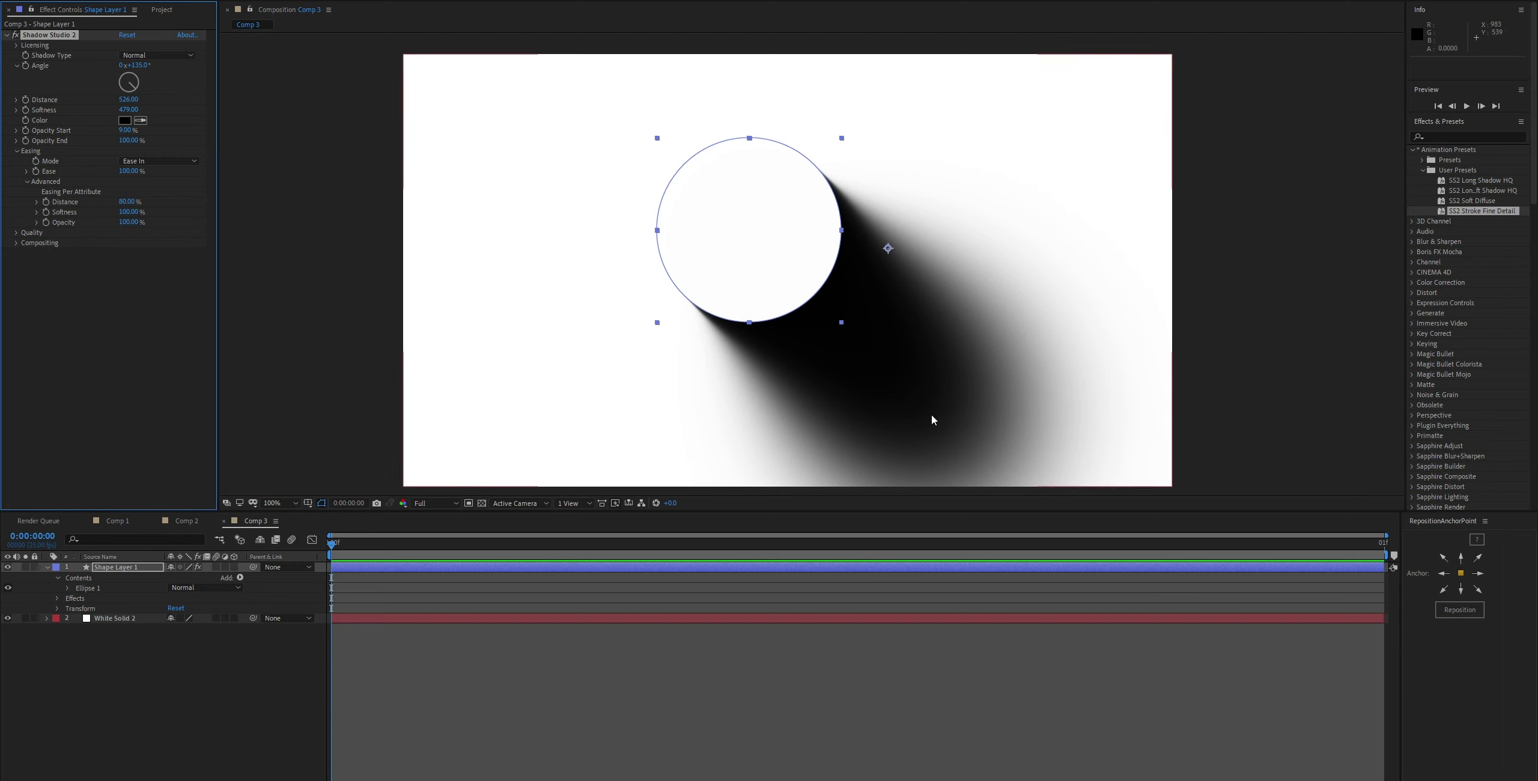
{"action": "key", "text": "ctrl+z"}
{"action": "key", "text": "ctrl+z"}
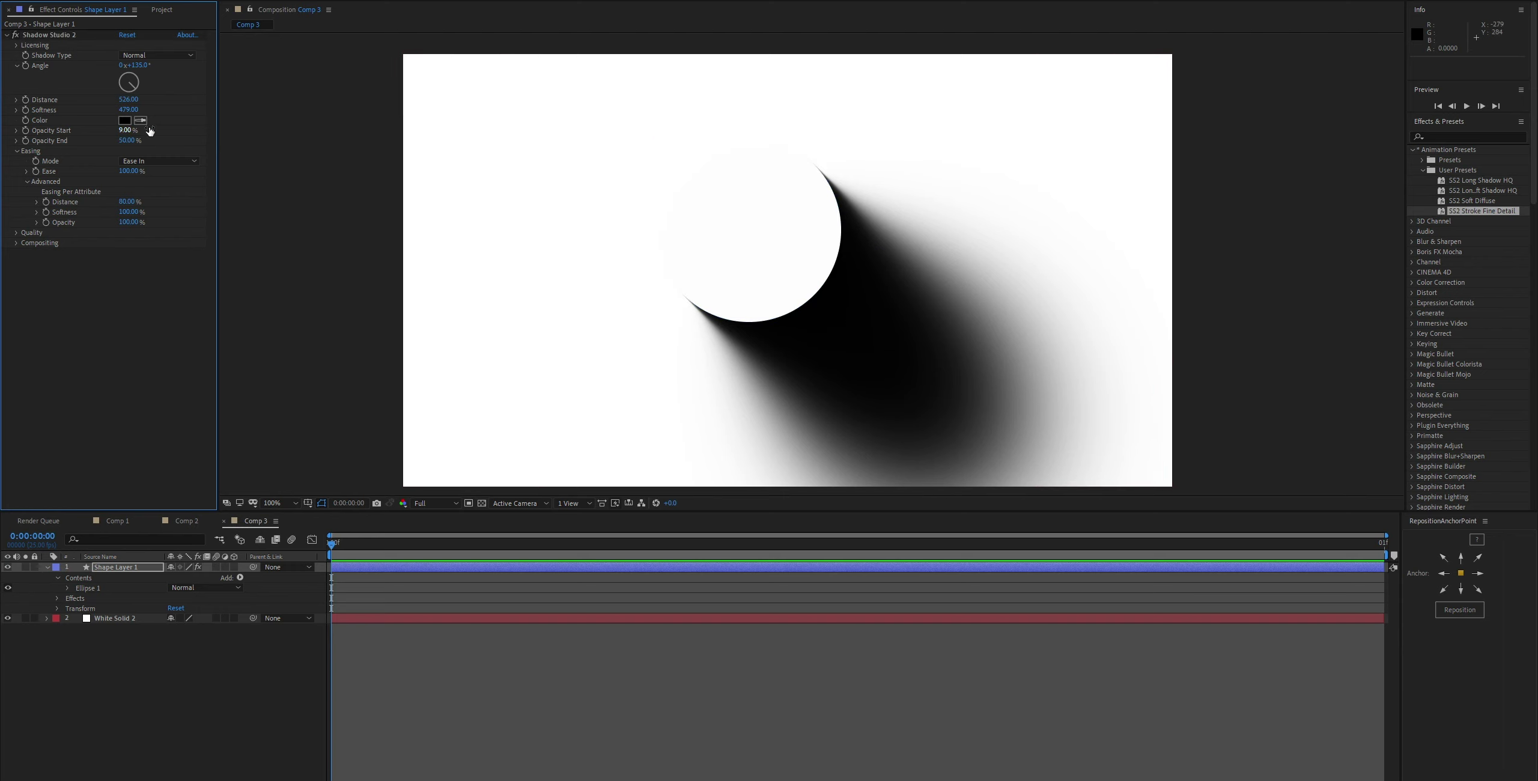
{"action": "mouse_move", "coordinate": [115, 134]}
{"action": "left_mouse_down"}
{"action": "mouse_move", "coordinate": [96, 136]}
{"action": "mouse_move", "coordinate": [136, 138]}
{"action": "left_mouse_up"}
{"action": "key", "text": "ctrl+z"}
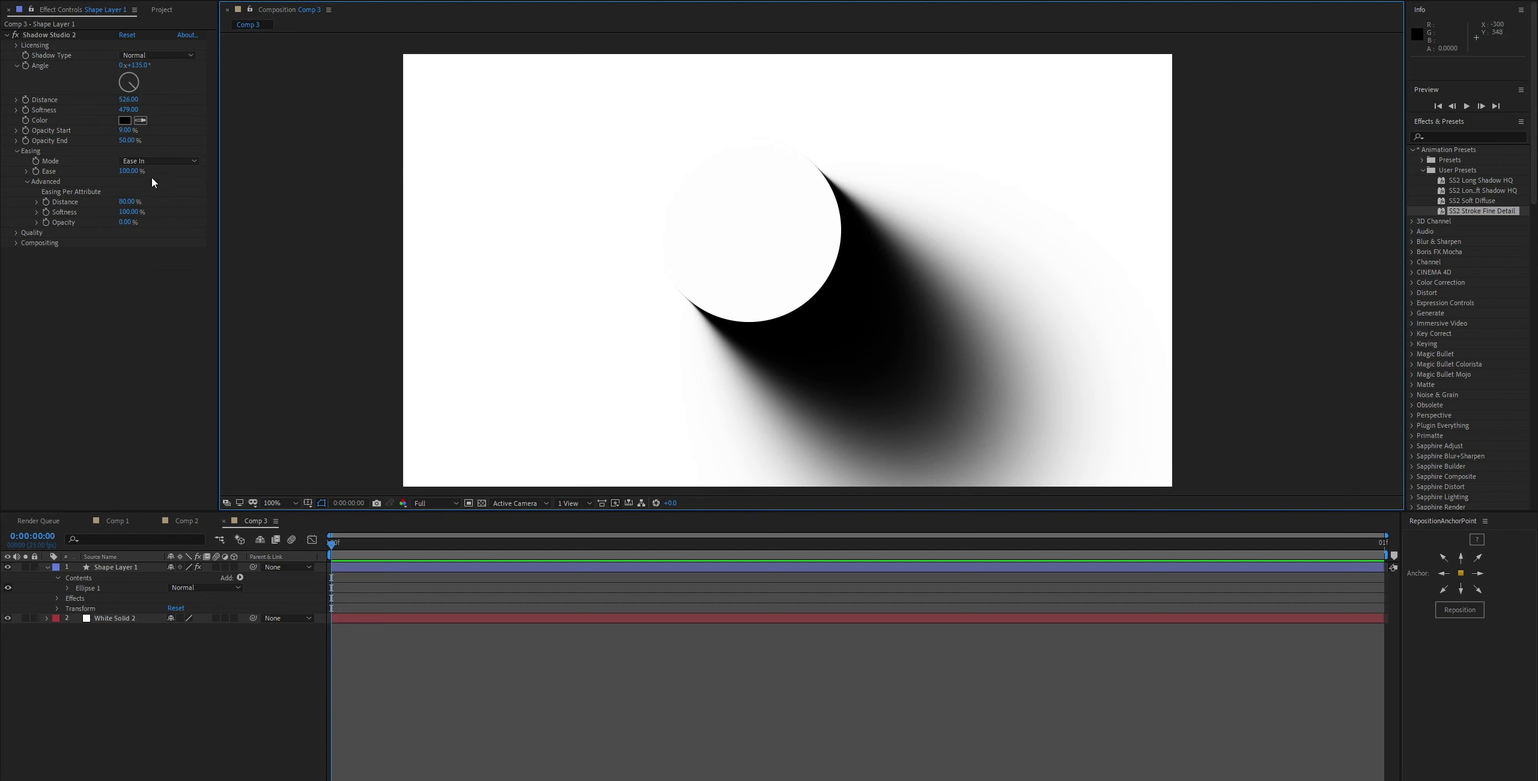
Set the shadow's Opacity End to about 19.5% for a lighter tail.
{"action": "left_click_drag", "start_coordinate": [125, 130], "coordinate": [105, 136]}
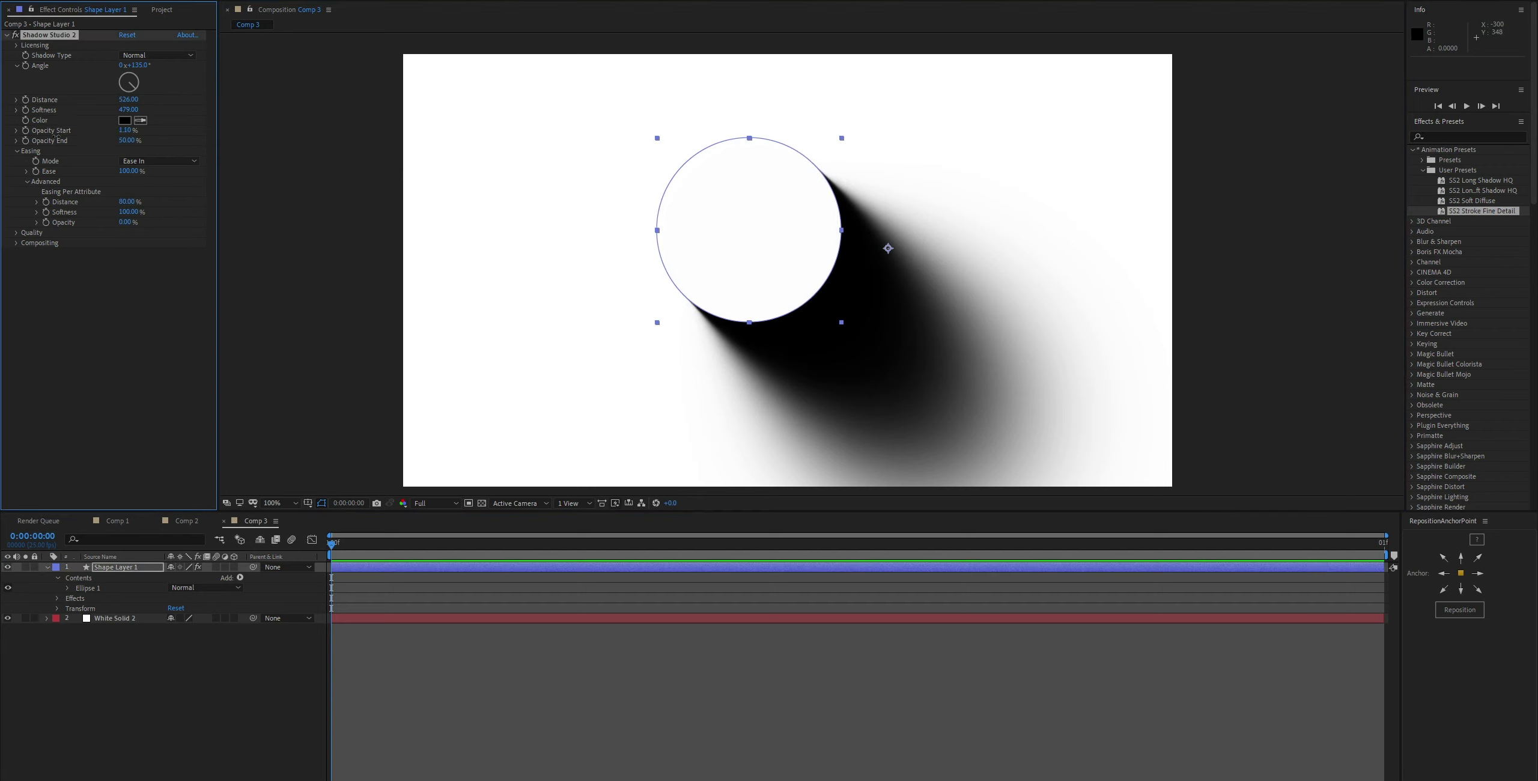
{"action": "key", "text": "ctrl+z"}
{"action": "left_click_drag", "start_coordinate": [131, 142], "coordinate": [70, 143]}
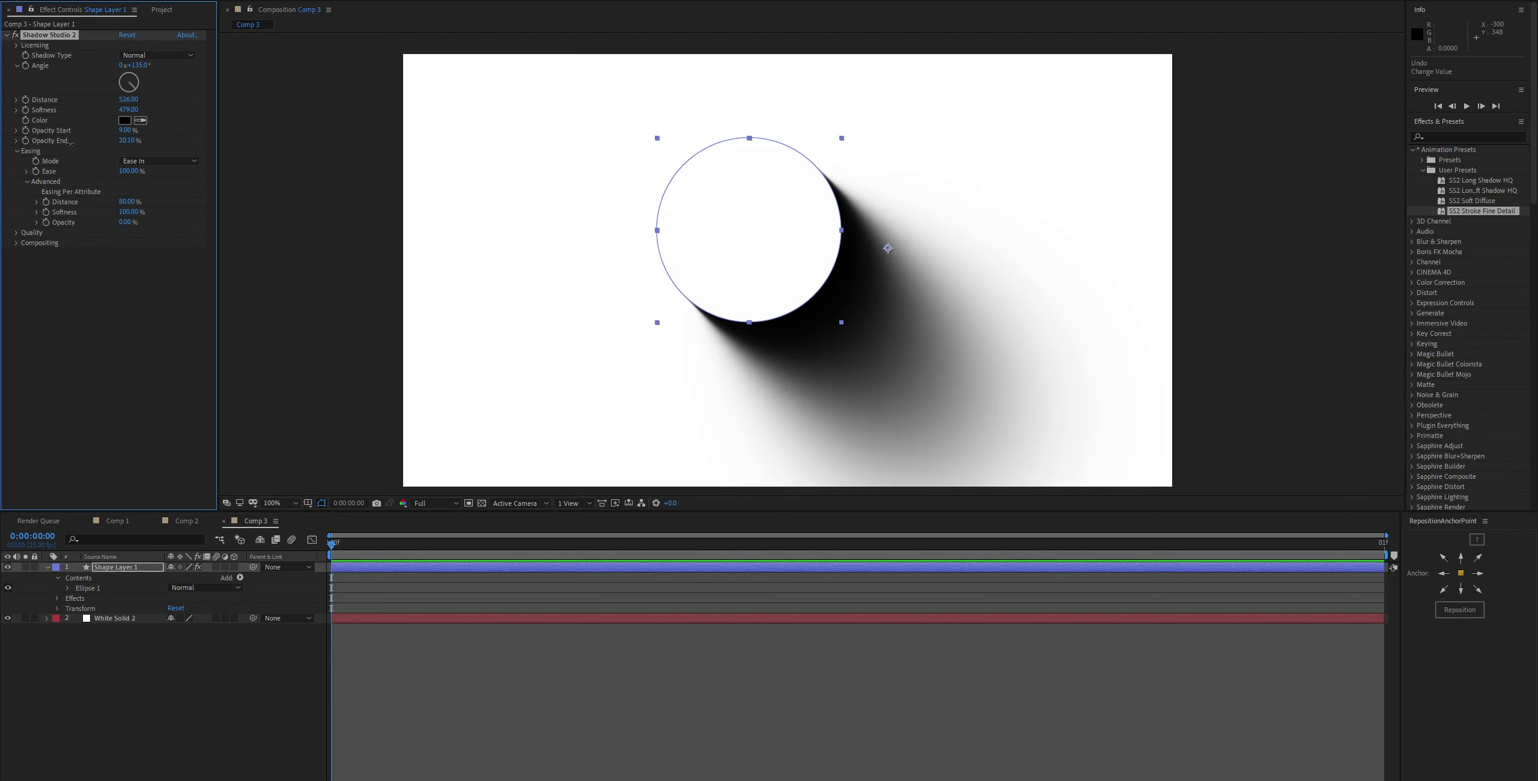
{"action": "left_click", "coordinate": [273, 206]}
{"action": "scroll", "coordinate": [277, 206], "scroll_direction": "down", "scroll_amount": 1}
{"action": "left_click", "coordinate": [747, 243]}
{"action": "scroll", "coordinate": [607, 271], "scroll_direction": "up", "scroll_amount": 1}
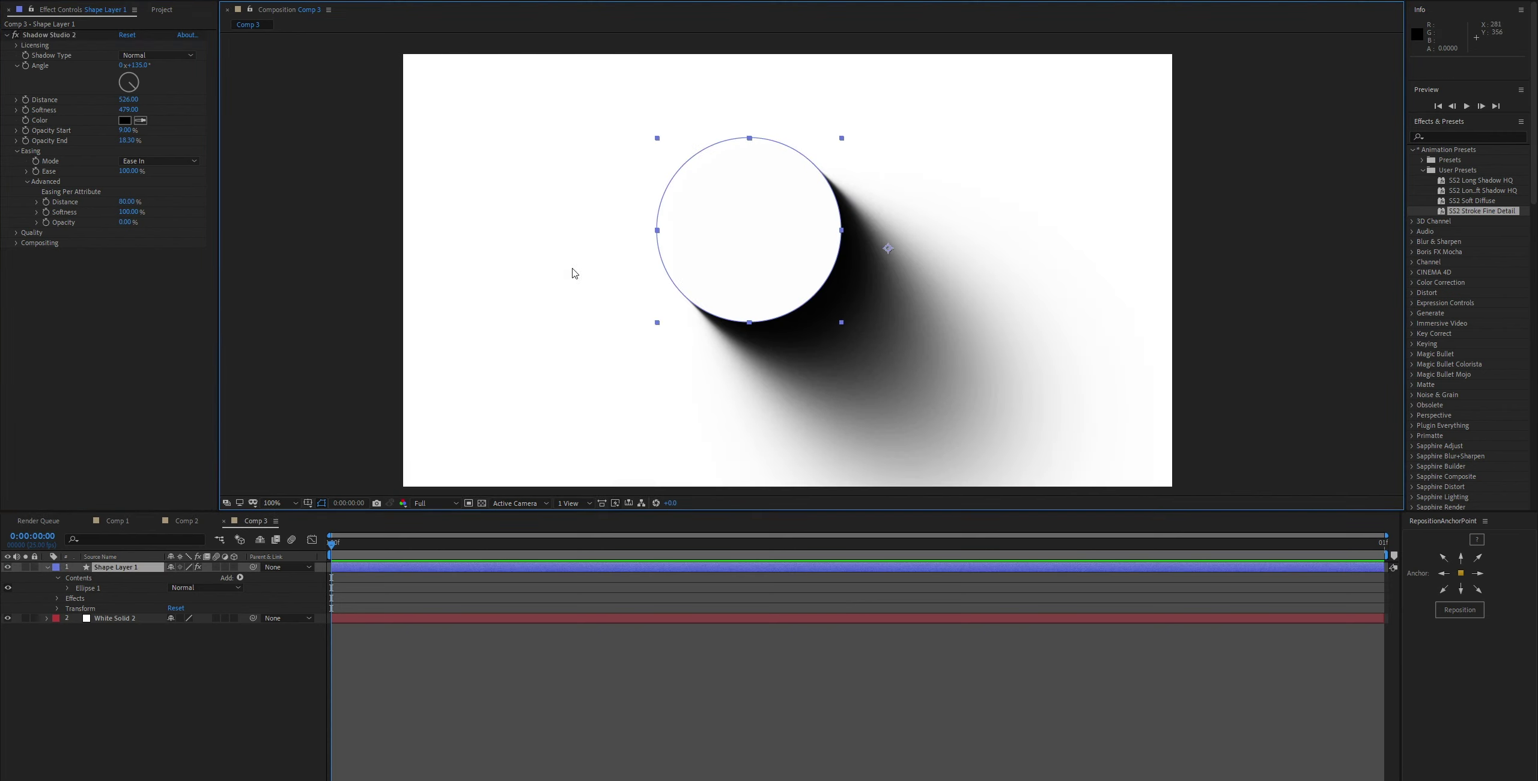
Copy the circle's Shadow Studio 2 onto hello world 2 in Comp 1, then return to Comp 3.
{"action": "left_click", "coordinate": [48, 35]}
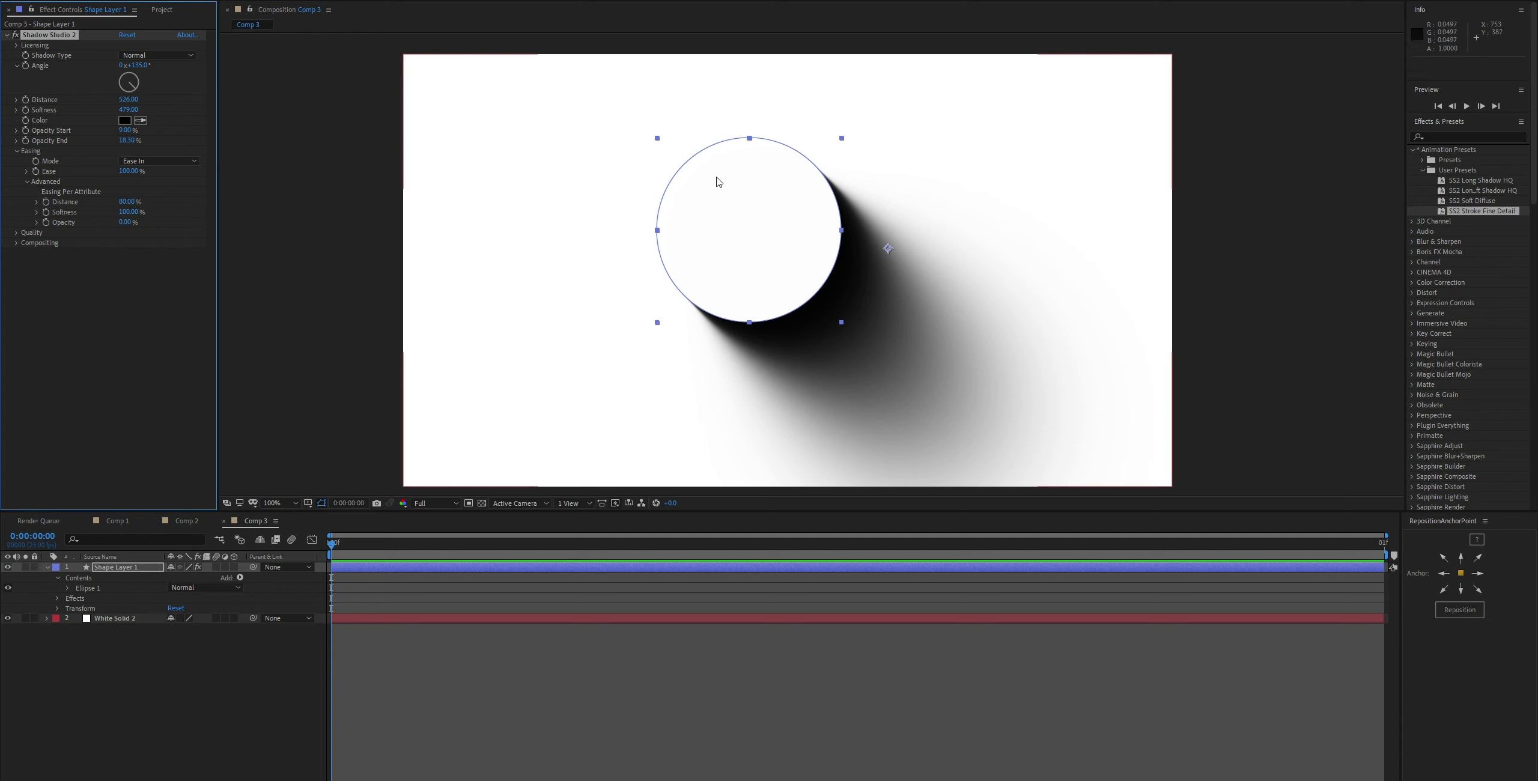
{"action": "left_click", "coordinate": [104, 521]}
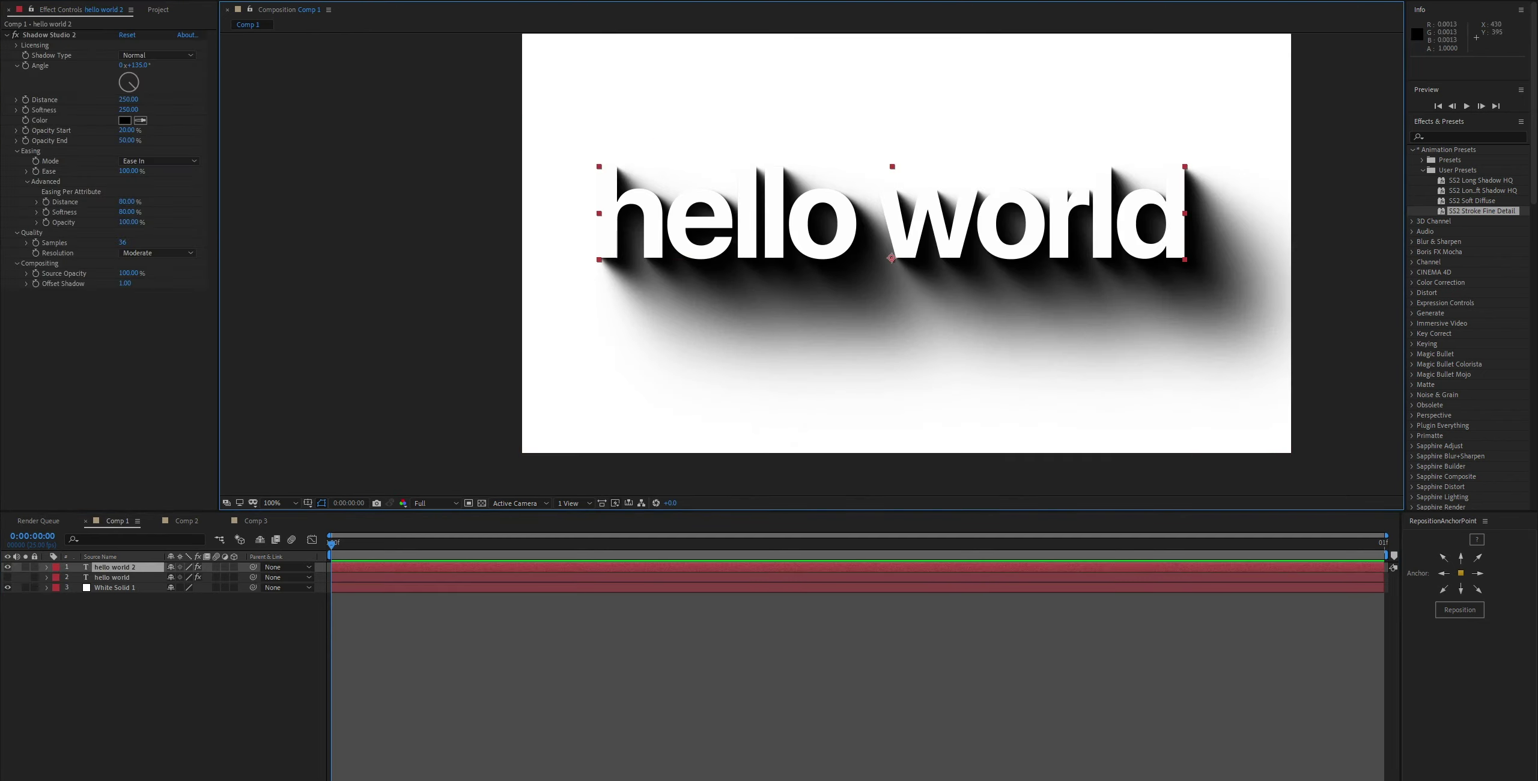
{"action": "left_click", "coordinate": [126, 35]}
{"action": "left_click_drag", "start_coordinate": [1056, 294], "coordinate": [940, 312]}
{"action": "key", "text": "ctrl+z"}
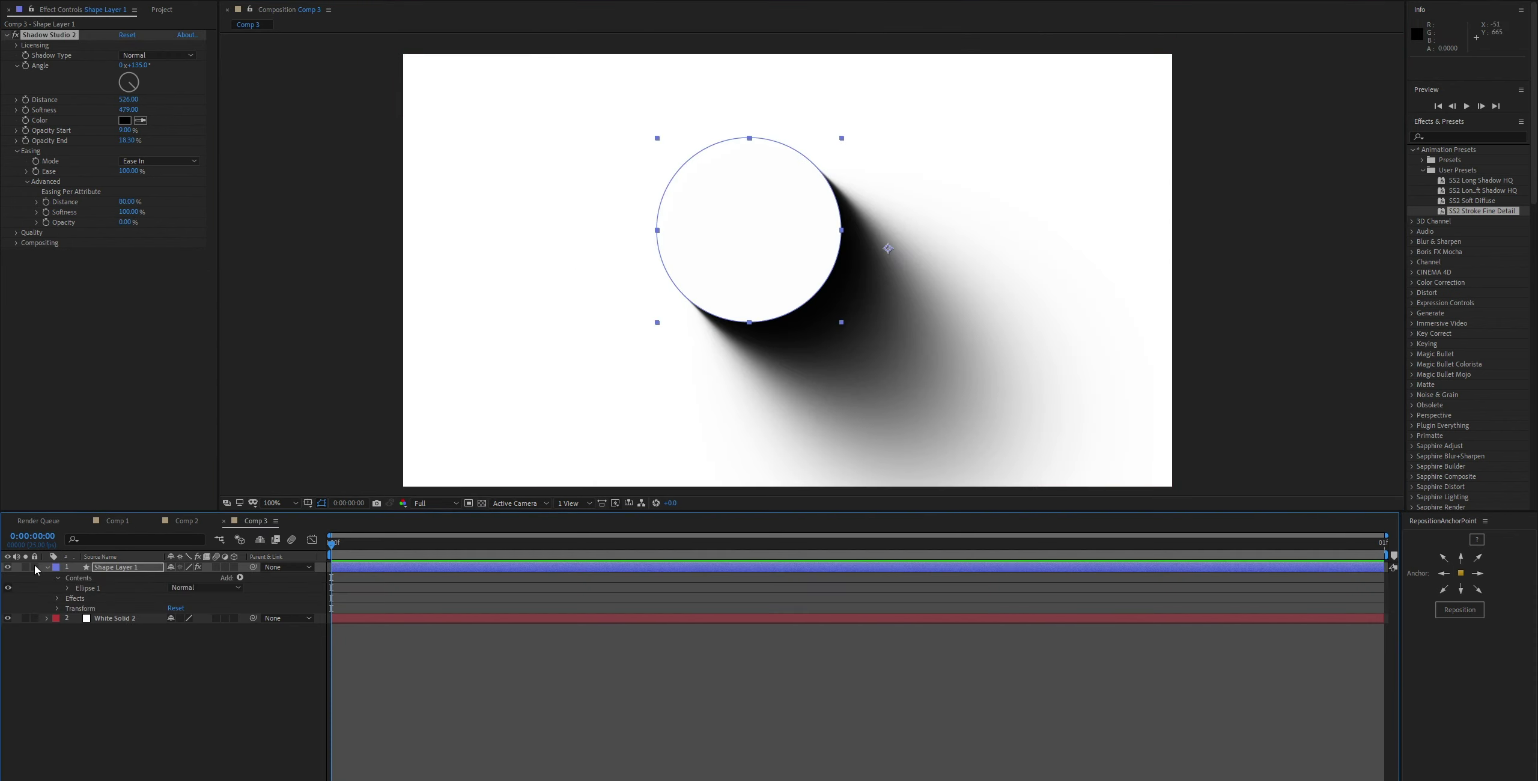
{"action": "left_click", "coordinate": [117, 524]}
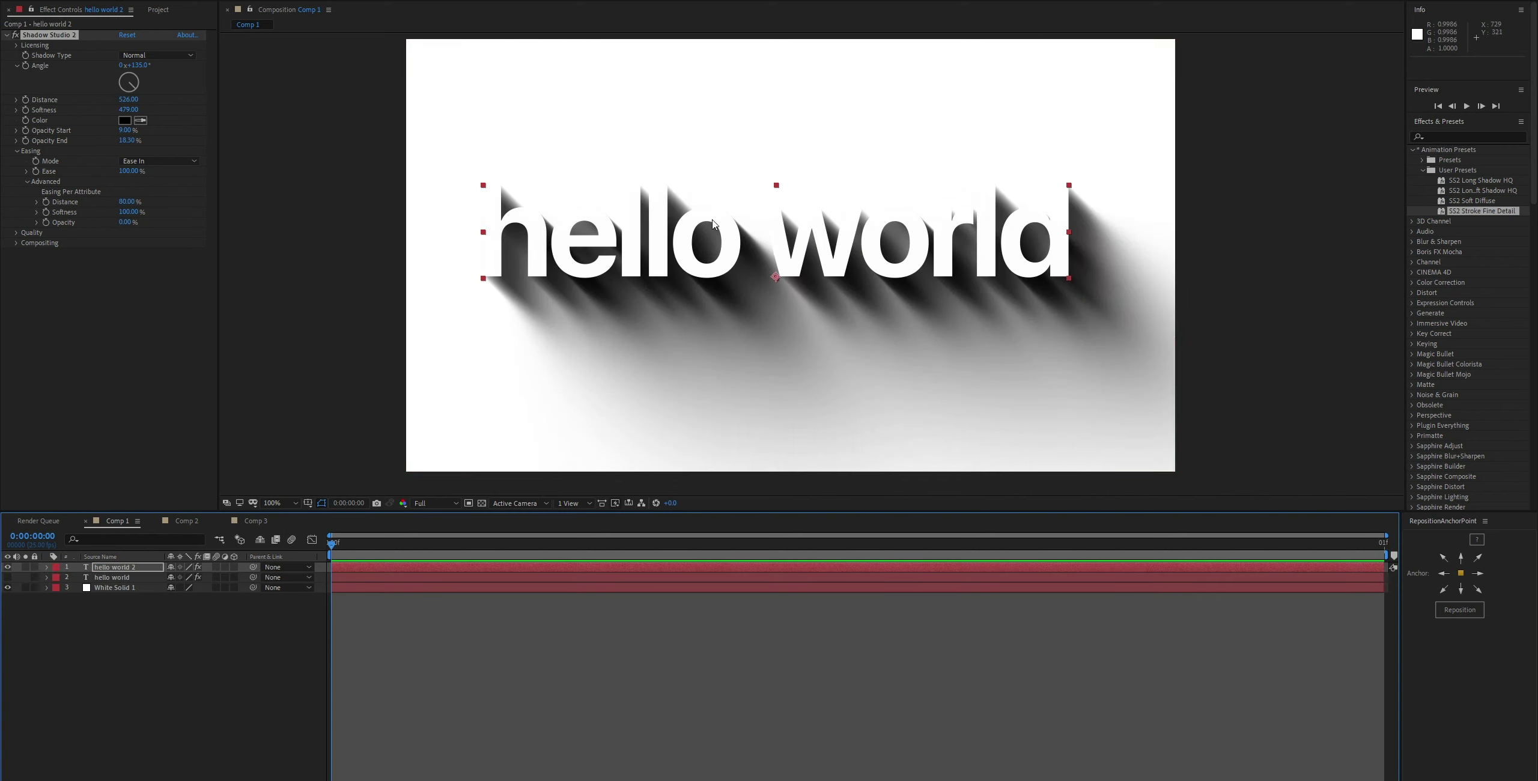
{"action": "left_click", "coordinate": [243, 525]}
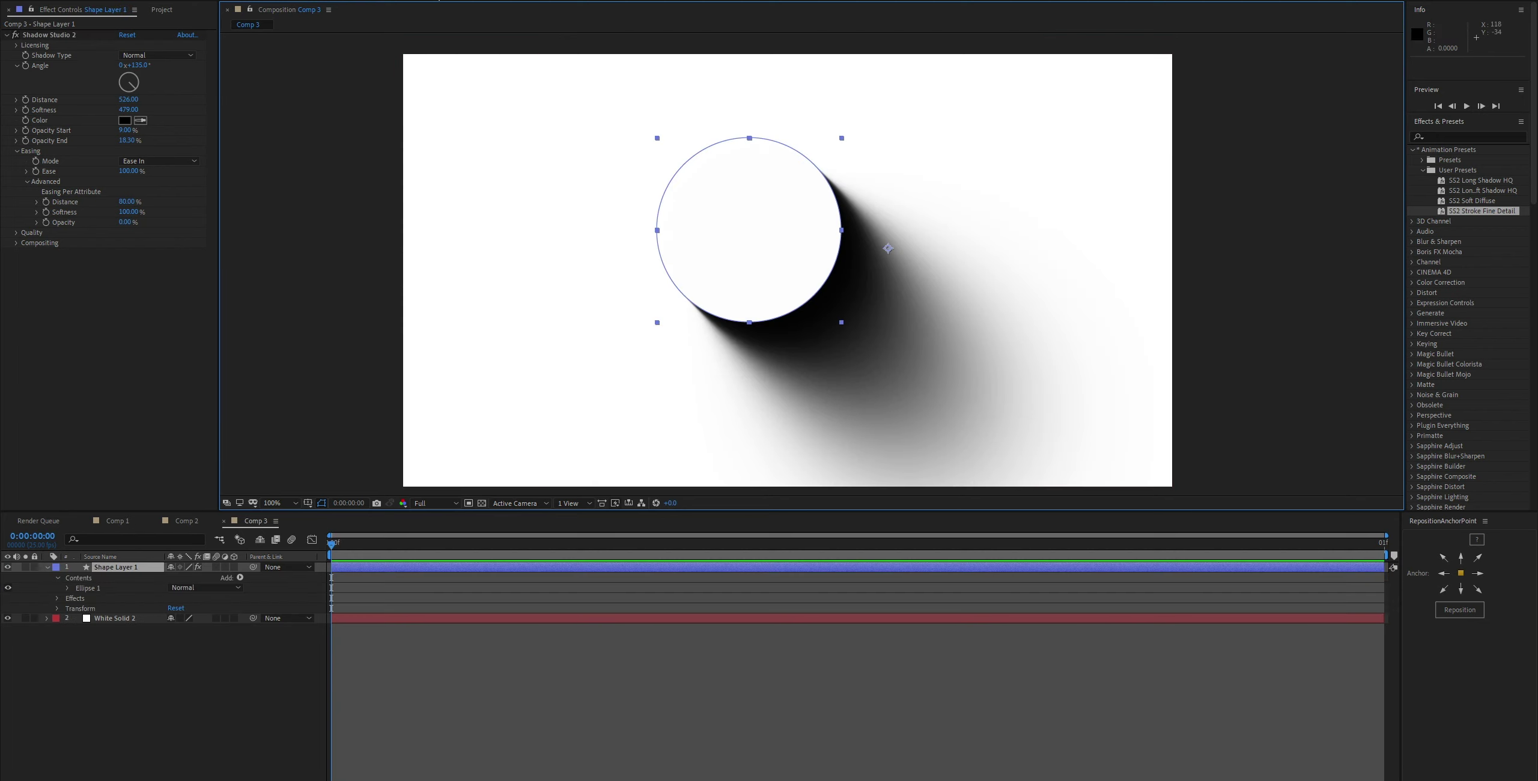
Try a None fill on the circle, then undo to restore its solid white fill.
{"action": "left_click", "coordinate": [431, 0]}
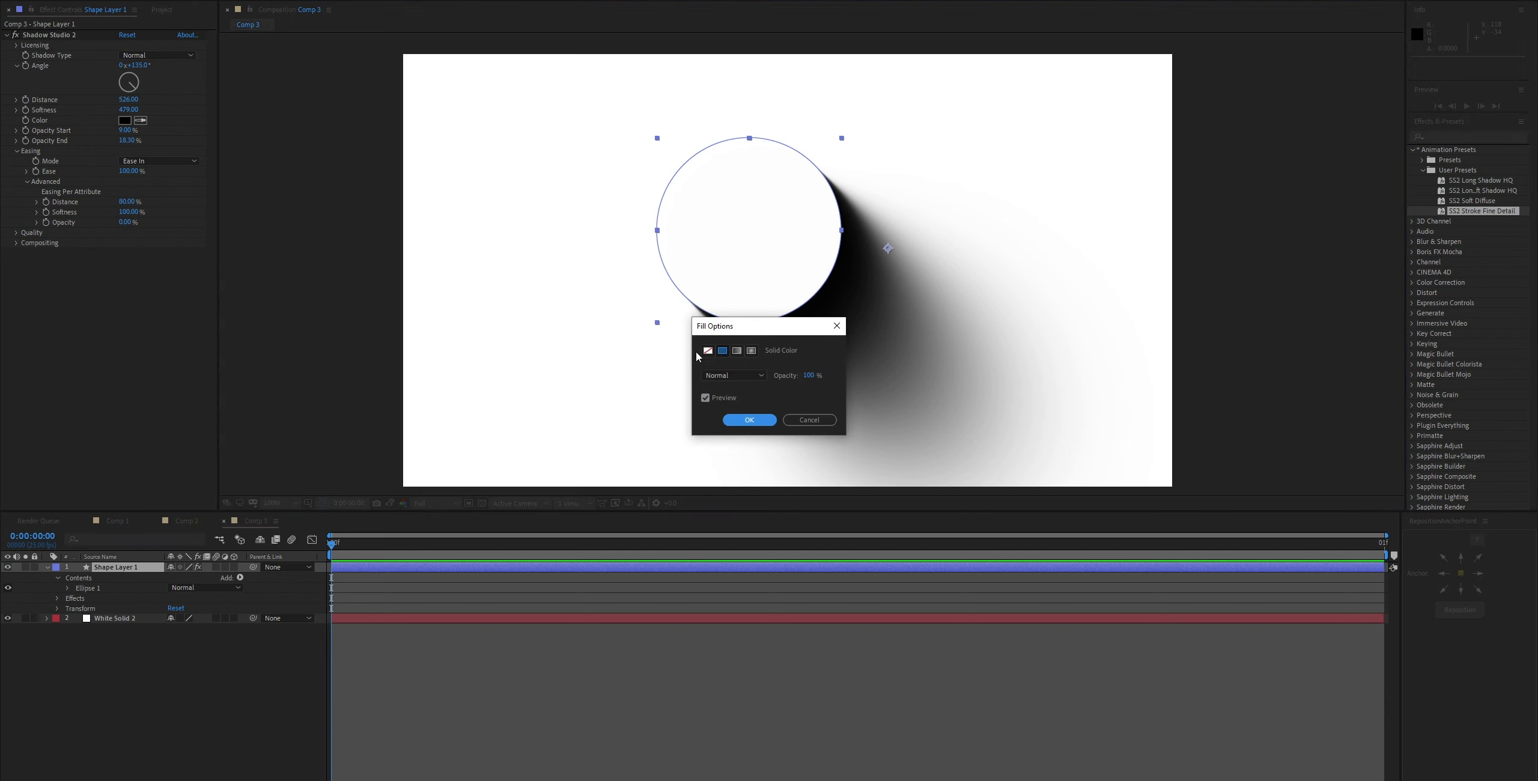
{"action": "left_click", "coordinate": [706, 350]}
{"action": "left_click", "coordinate": [707, 351]}
{"action": "key", "text": "Return"}
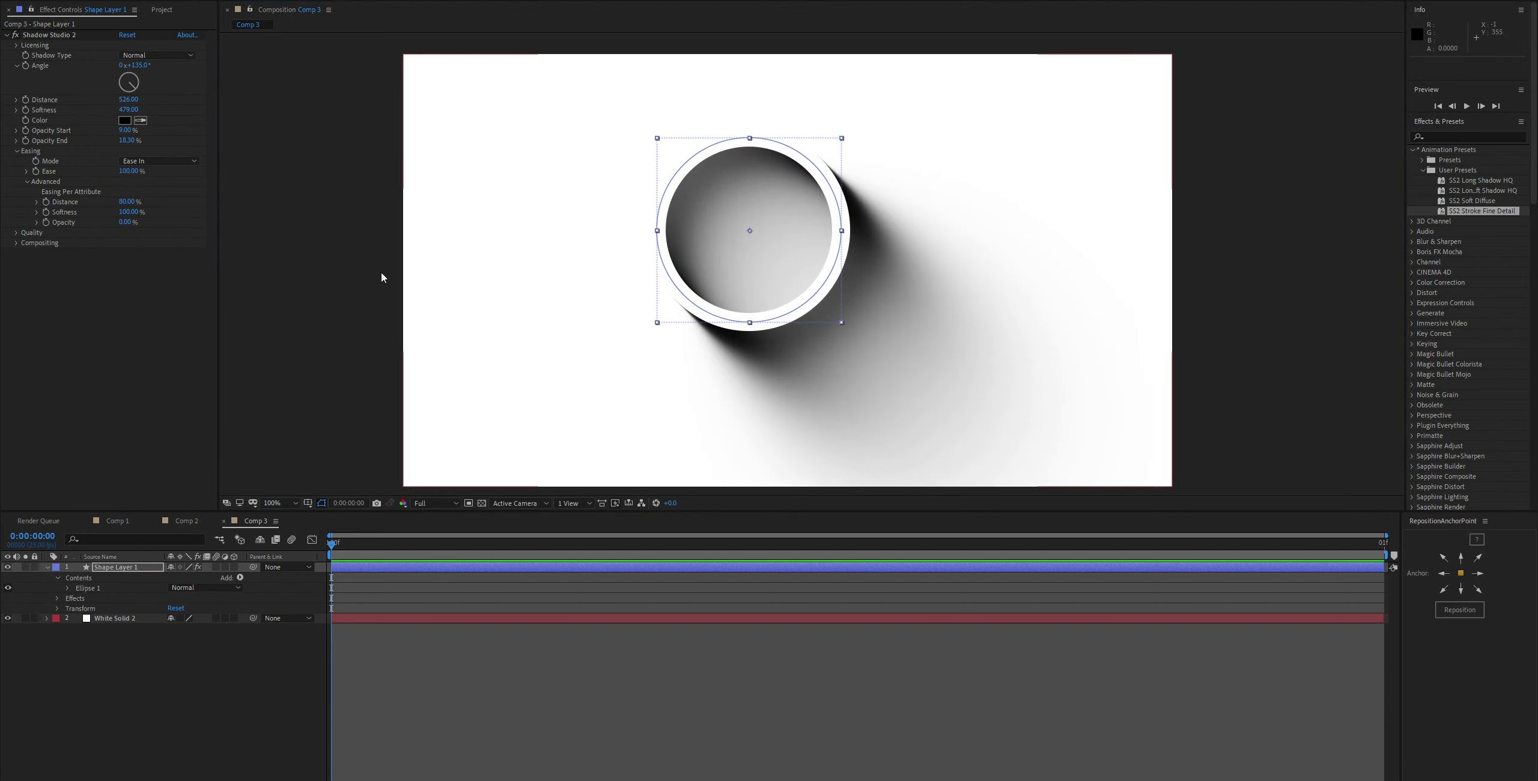
{"action": "left_click", "coordinate": [338, 250]}
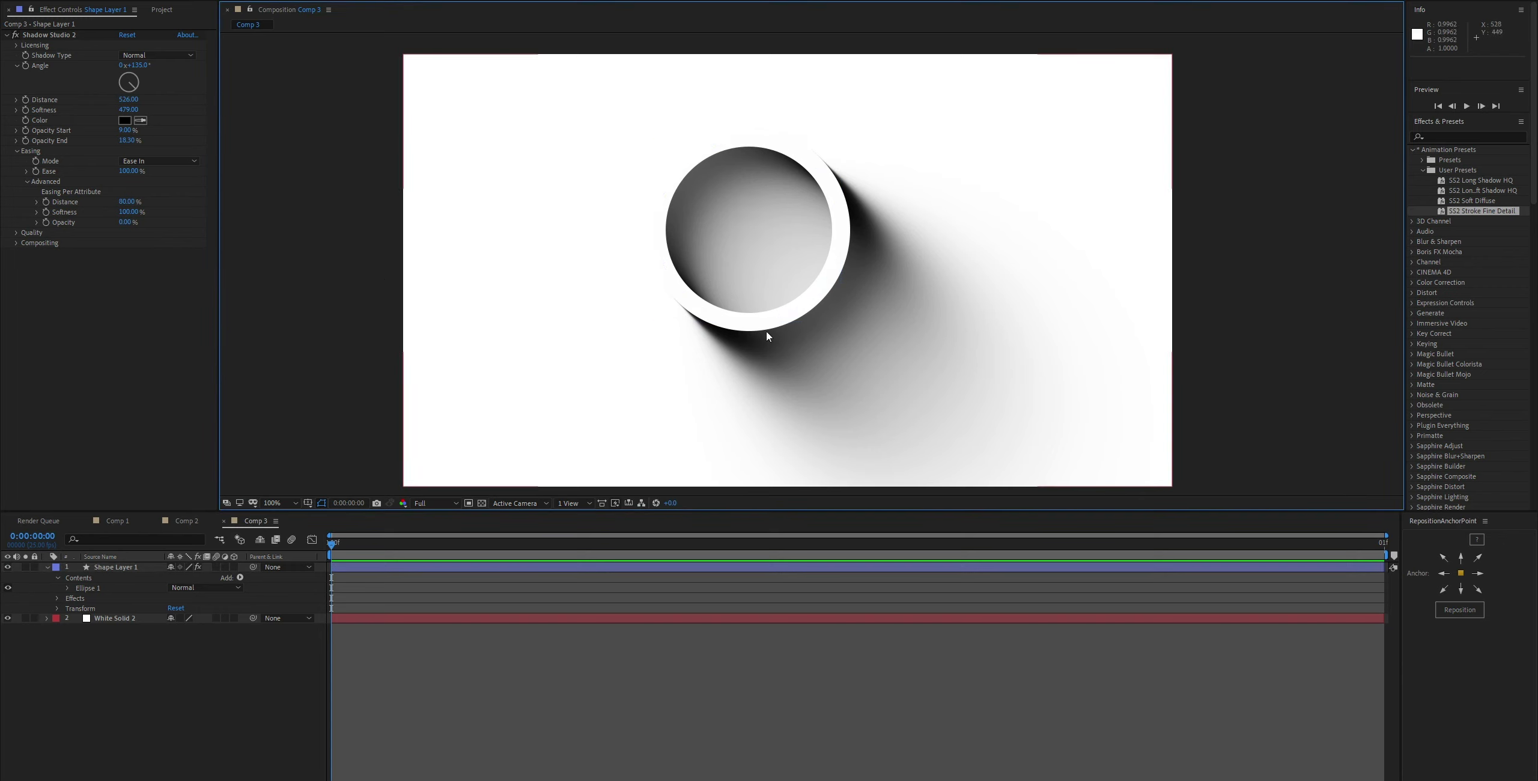
{"action": "scroll", "coordinate": [373, 385], "scroll_direction": "up", "scroll_amount": 1}
{"action": "scroll", "coordinate": [372, 385], "scroll_direction": "down", "scroll_amount": 2}
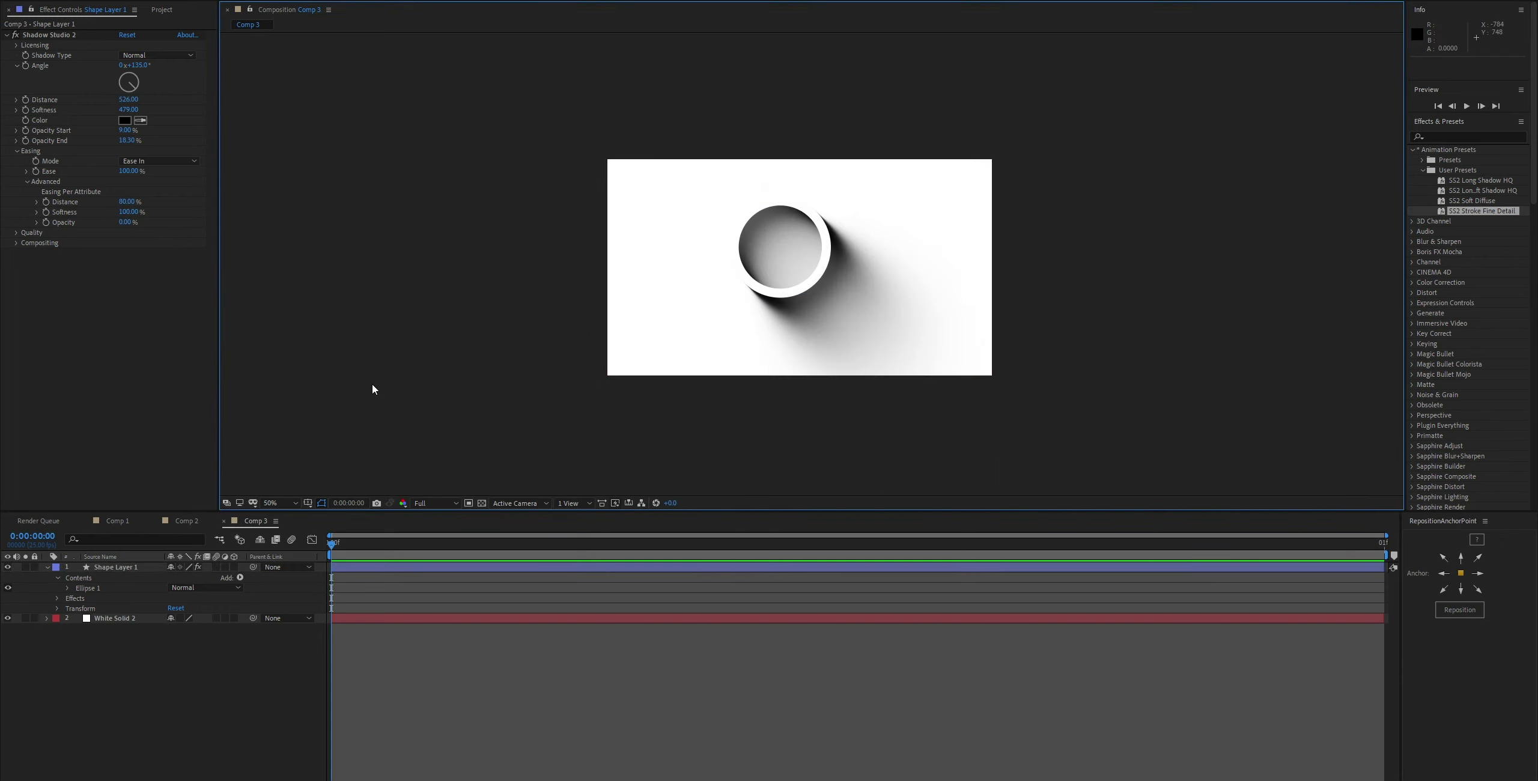
{"action": "scroll", "coordinate": [373, 384], "scroll_direction": "up", "scroll_amount": 1}
{"action": "key", "text": "ctrl+z"}
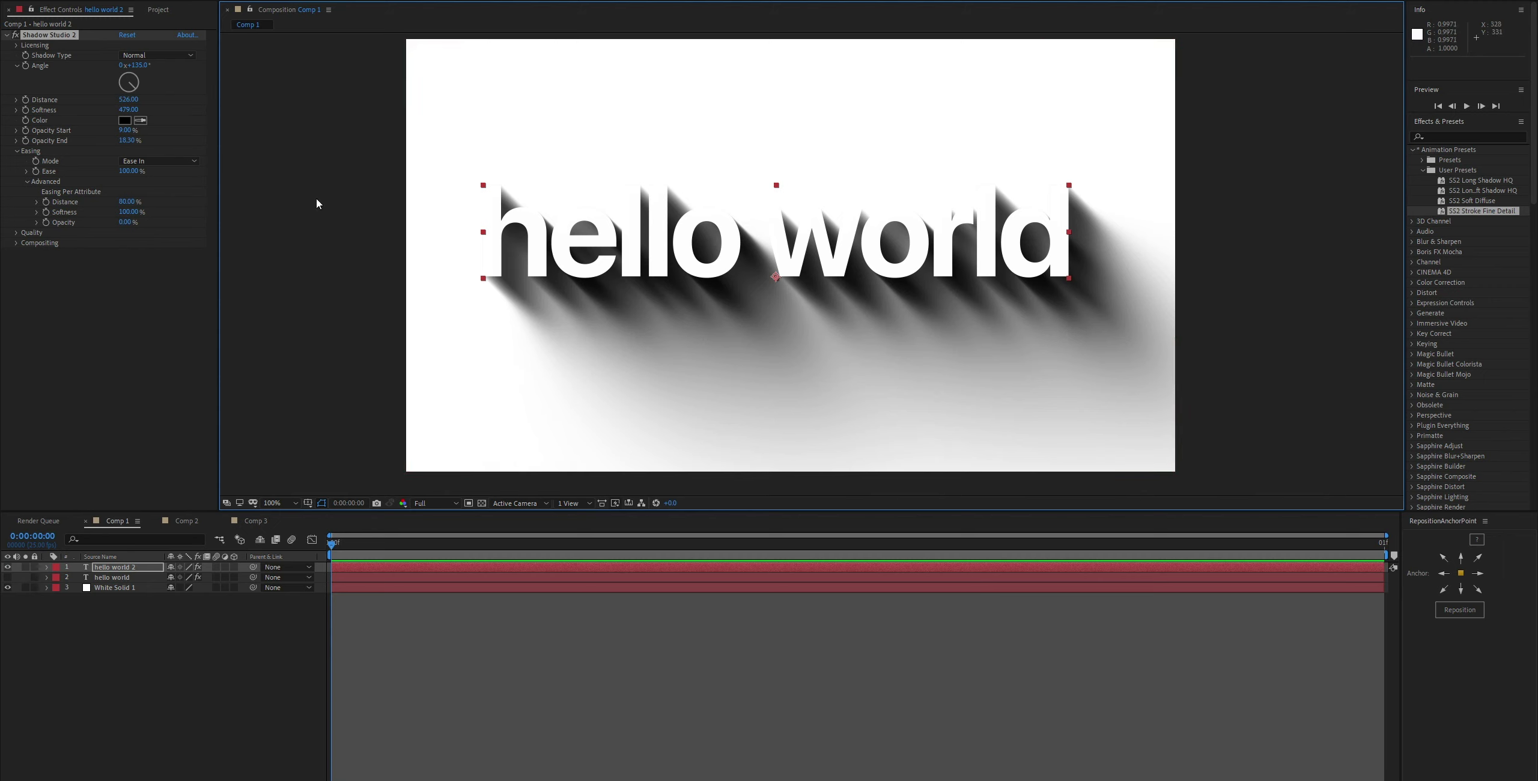
Reset hello world 2's Shadow Studio 2 to defaults and frame the text in the viewer.
{"action": "left_click", "coordinate": [127, 34]}
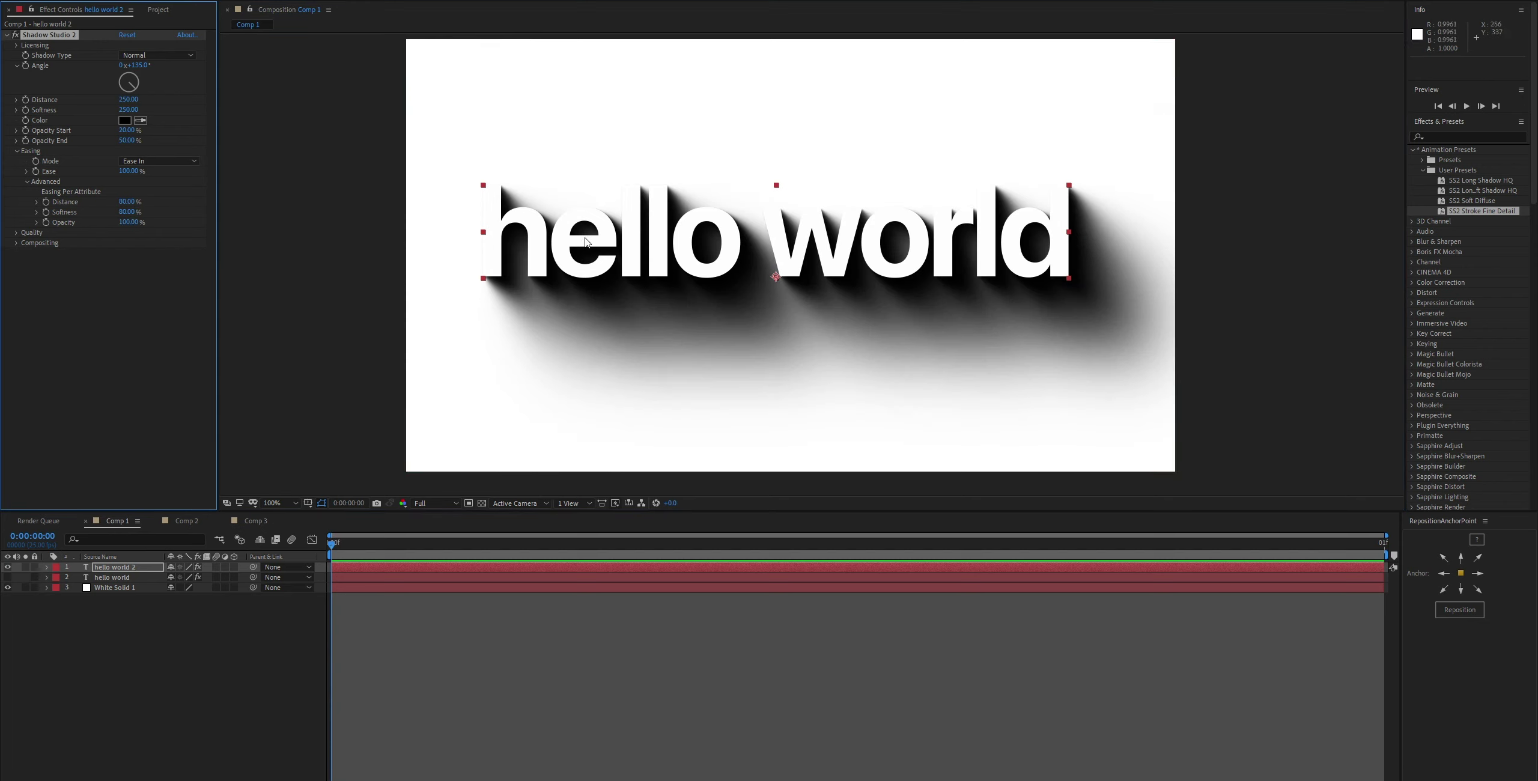
{"action": "left_click_drag", "start_coordinate": [503, 329], "coordinate": [769, 358]}
{"action": "scroll", "coordinate": [768, 360], "scroll_direction": "down", "scroll_amount": 1}
{"action": "scroll", "coordinate": [767, 360], "scroll_direction": "up", "scroll_amount": 2}
{"action": "scroll", "coordinate": [1011, 332], "scroll_direction": "down", "scroll_amount": 1}
{"action": "left_click_drag", "start_coordinate": [1012, 333], "coordinate": [687, 301]}
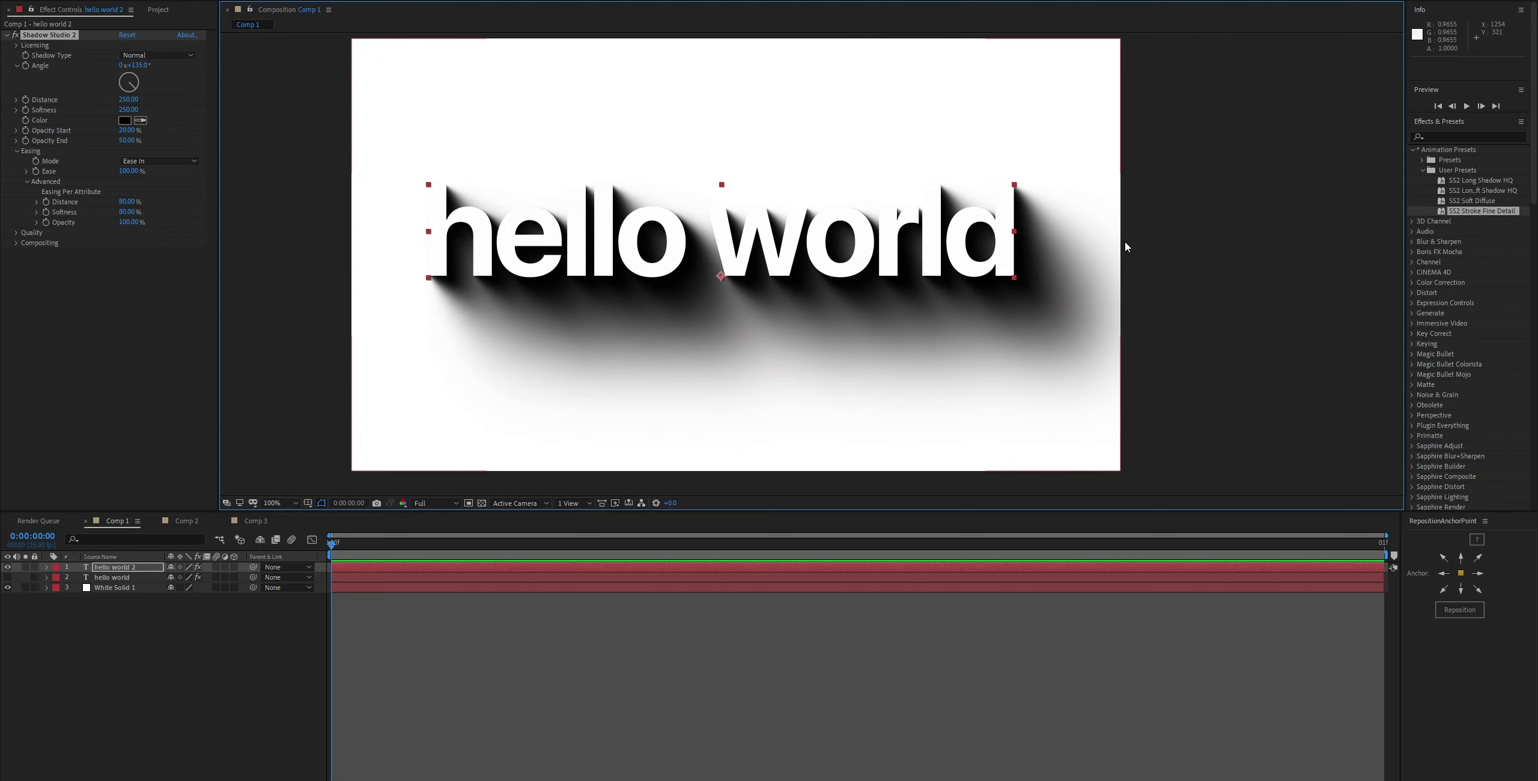
{"action": "left_click_drag", "start_coordinate": [558, 358], "coordinate": [748, 352]}
{"action": "scroll", "coordinate": [629, 338], "scroll_direction": "down", "scroll_amount": 1}
{"action": "scroll", "coordinate": [629, 338], "scroll_direction": "up", "scroll_amount": 2}
{"action": "left_click_drag", "start_coordinate": [490, 320], "coordinate": [707, 323]}
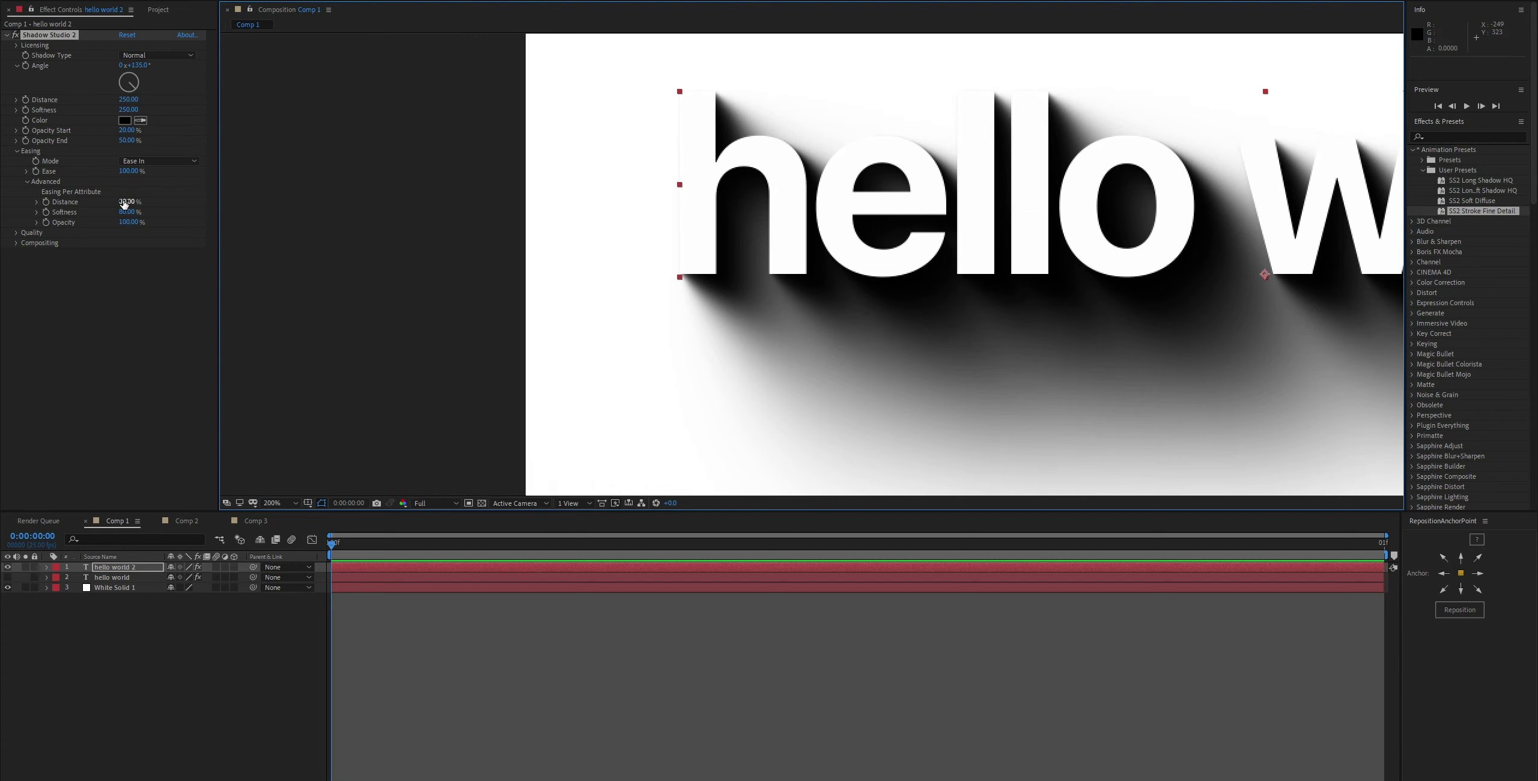
Raise easing Softness to 100% and shadow Distance to 315, zooming in to inspect the letters.
{"action": "left_click_drag", "start_coordinate": [119, 212], "coordinate": [234, 220]}
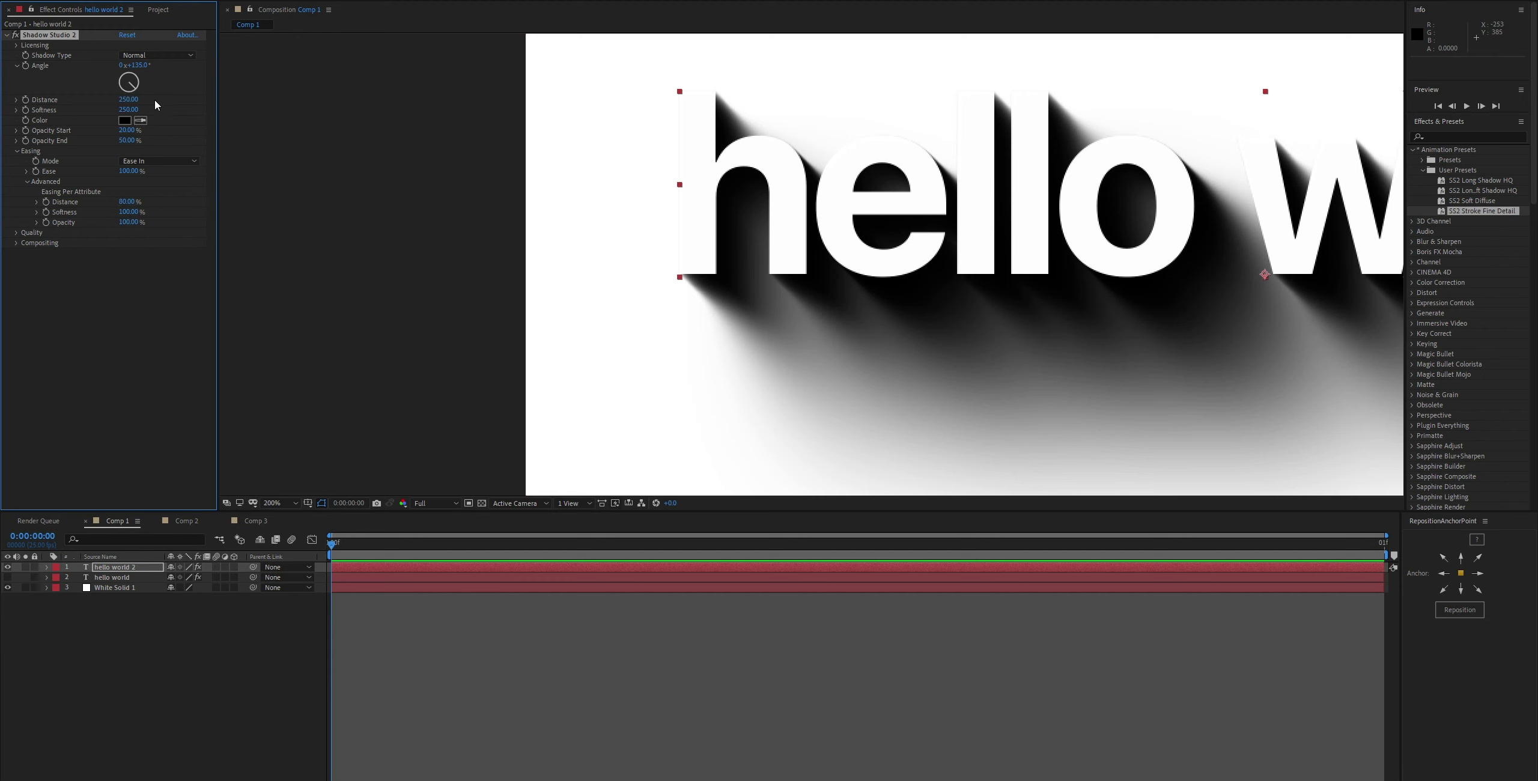
{"action": "left_click_drag", "start_coordinate": [669, 223], "coordinate": [597, 205]}
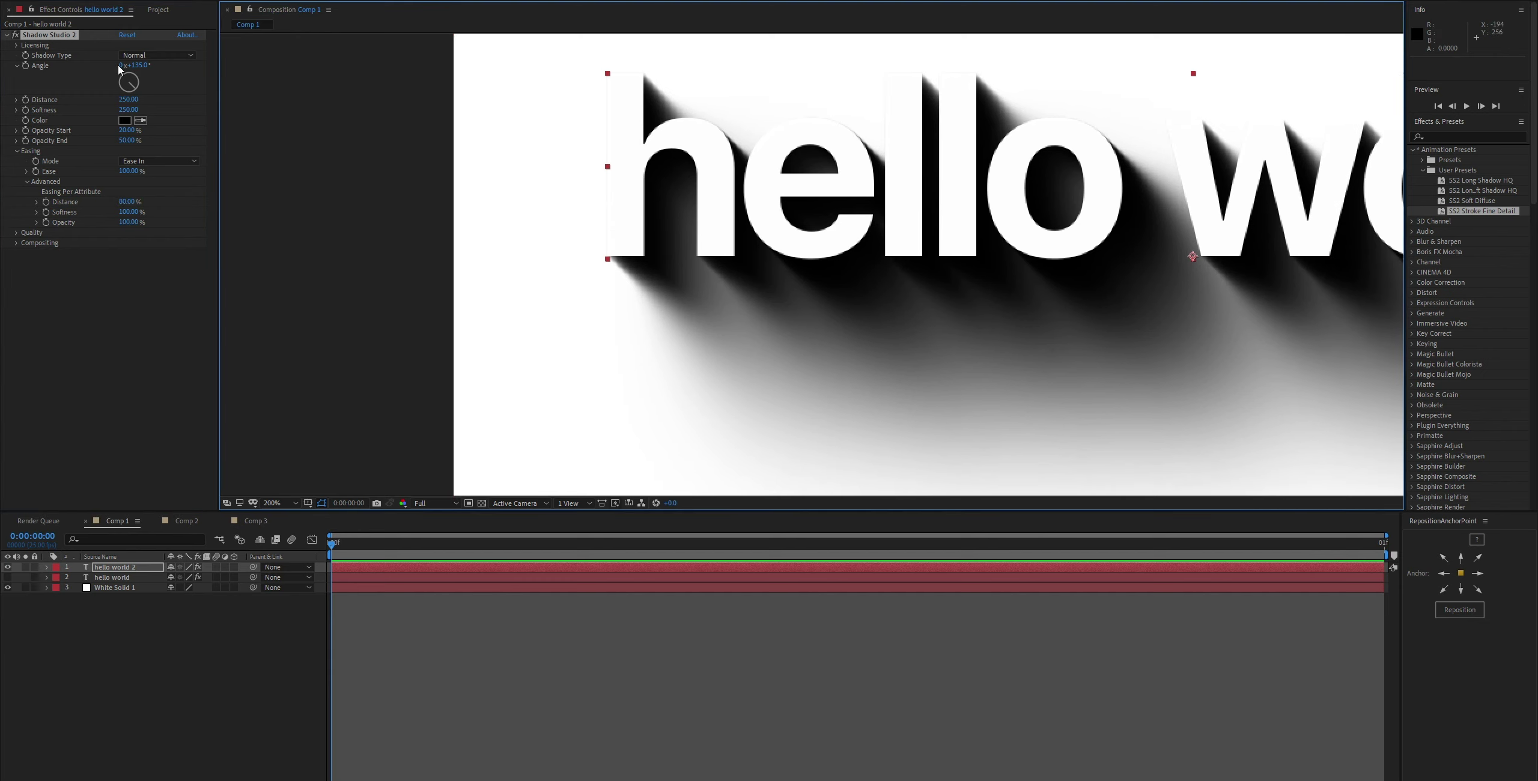
{"action": "left_click_drag", "start_coordinate": [128, 99], "coordinate": [263, 110]}
{"action": "key", "text": "comma"}
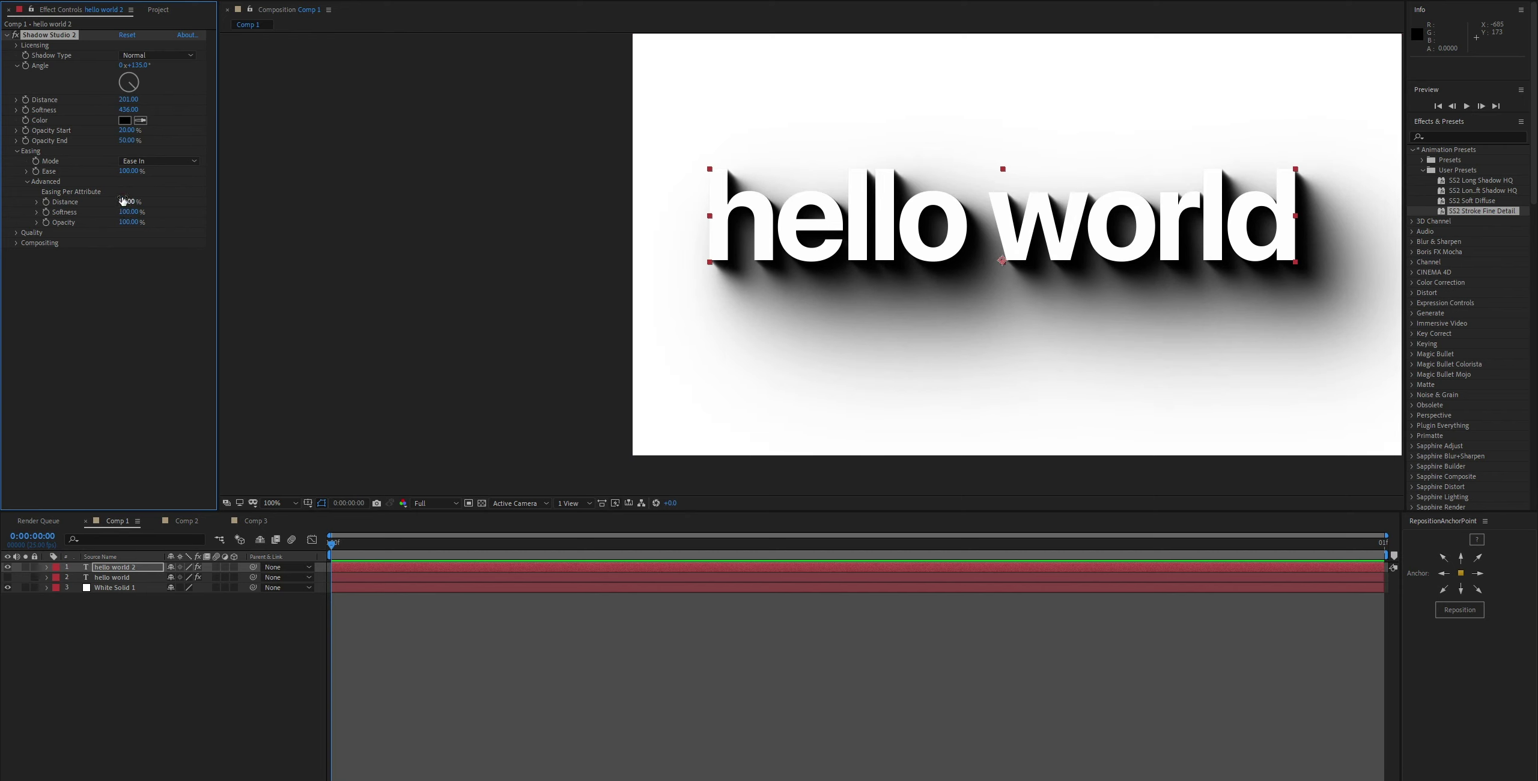
{"action": "key", "text": "period"}
{"action": "key", "text": "period"}
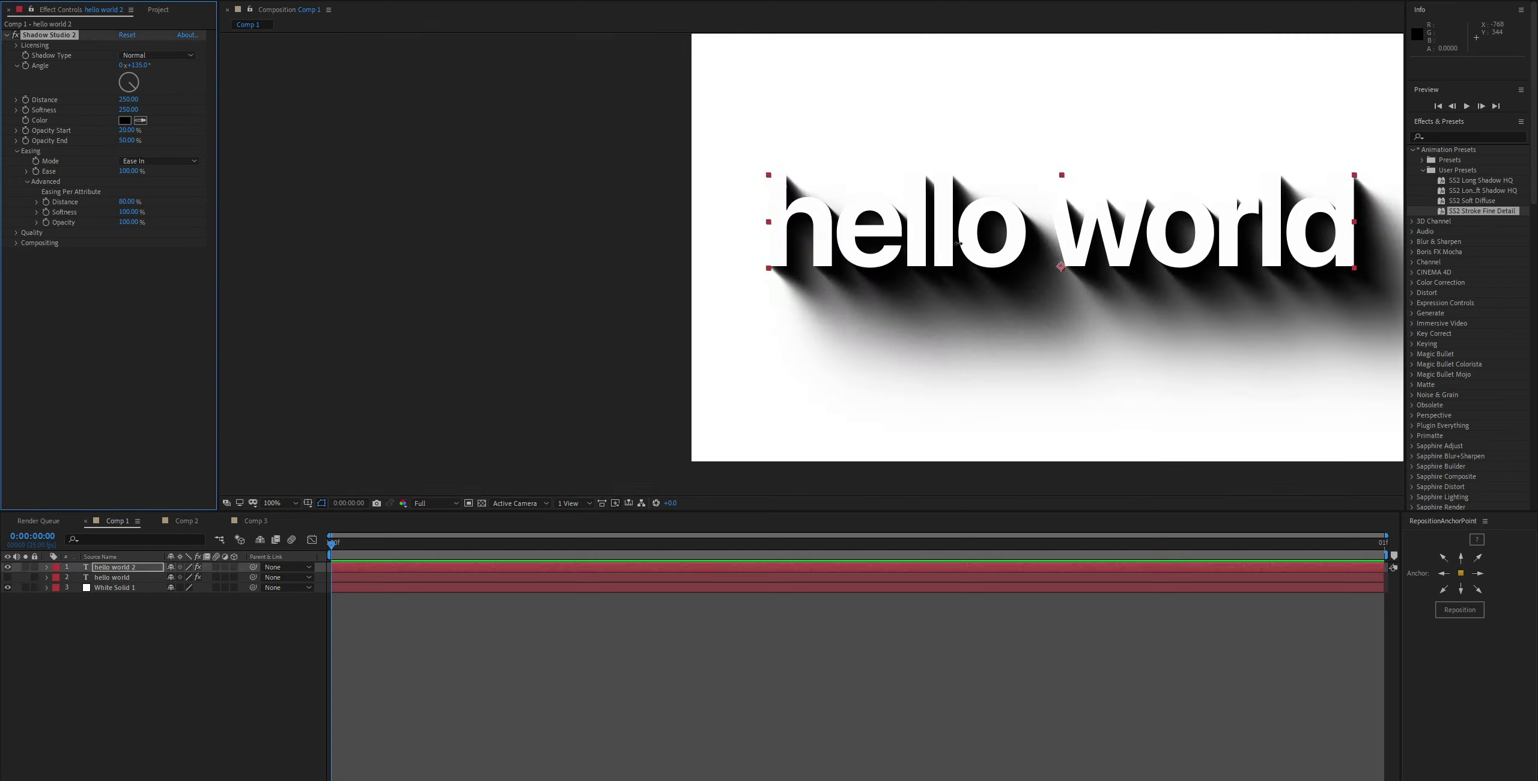
{"action": "left_click", "coordinate": [559, 281]}
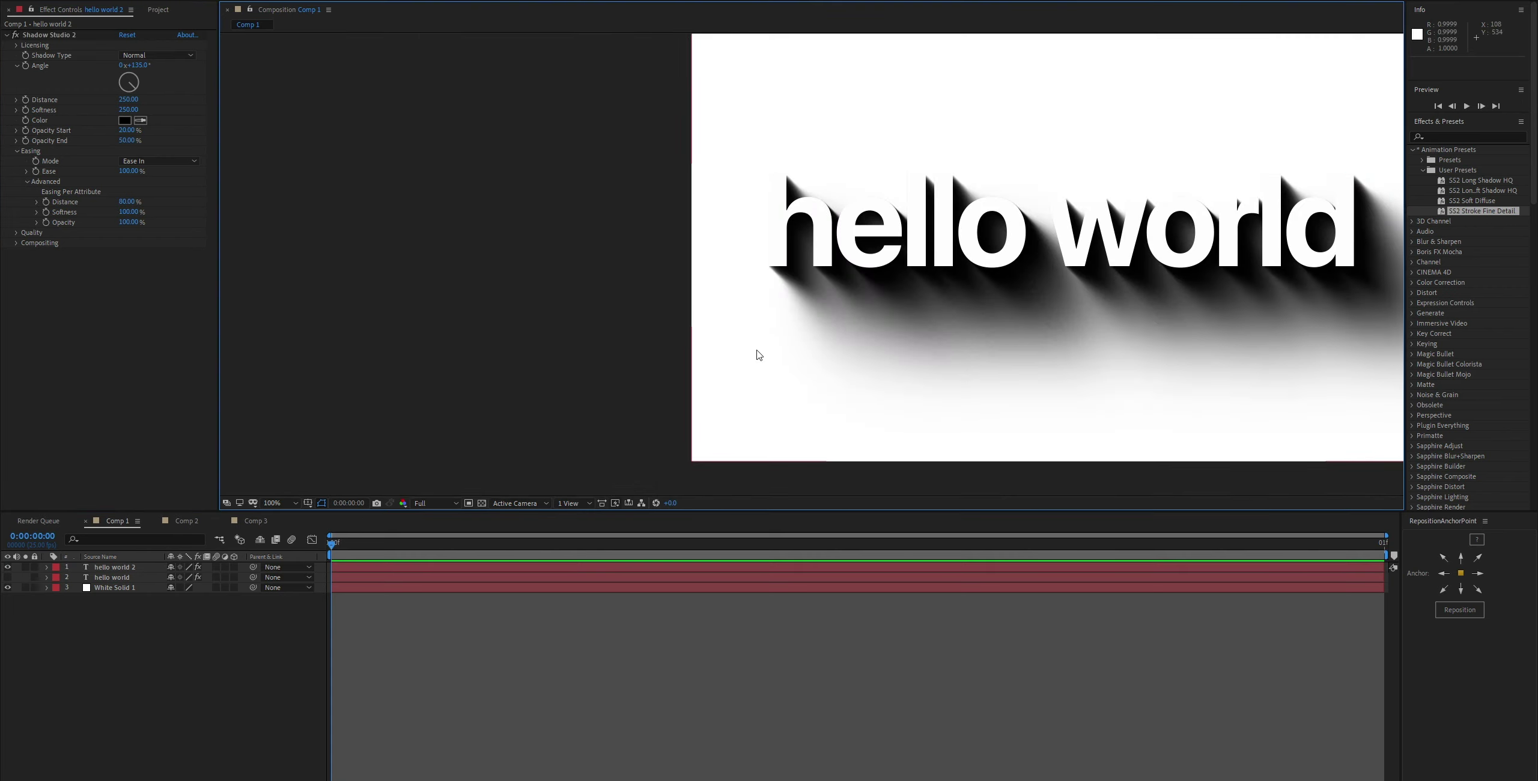
{"action": "scroll", "coordinate": [757, 354], "scroll_direction": "down", "scroll_amount": 2}
{"action": "scroll", "coordinate": [758, 354], "scroll_direction": "up", "scroll_amount": 6}
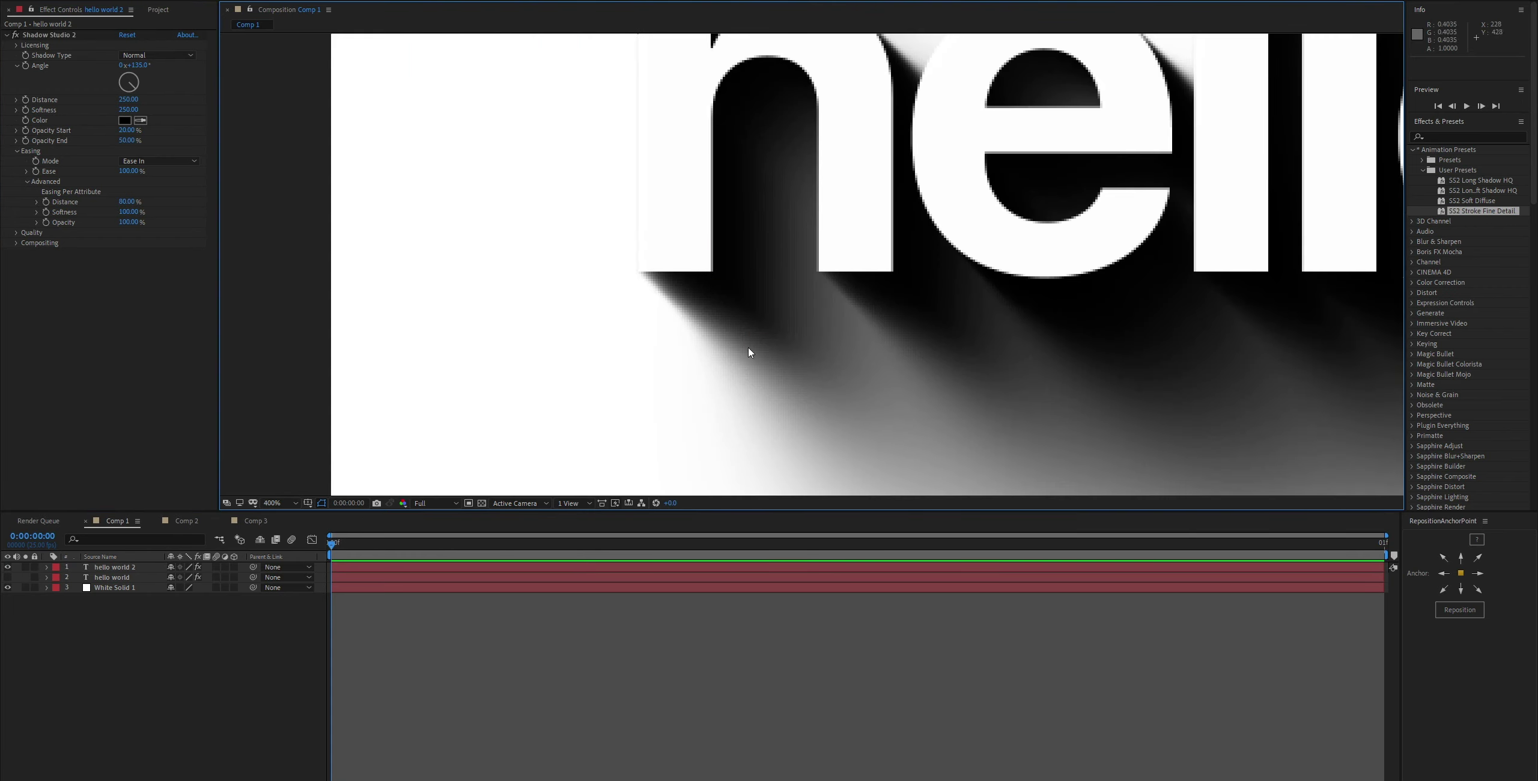
Raise easing Distance to 100% and try shadow Distance 435 before reverting to 250.
{"action": "left_click_drag", "start_coordinate": [125, 204], "coordinate": [144, 202]}
{"action": "scroll", "coordinate": [469, 246], "scroll_direction": "down", "scroll_amount": 2}
{"action": "left_click", "coordinate": [517, 249]}
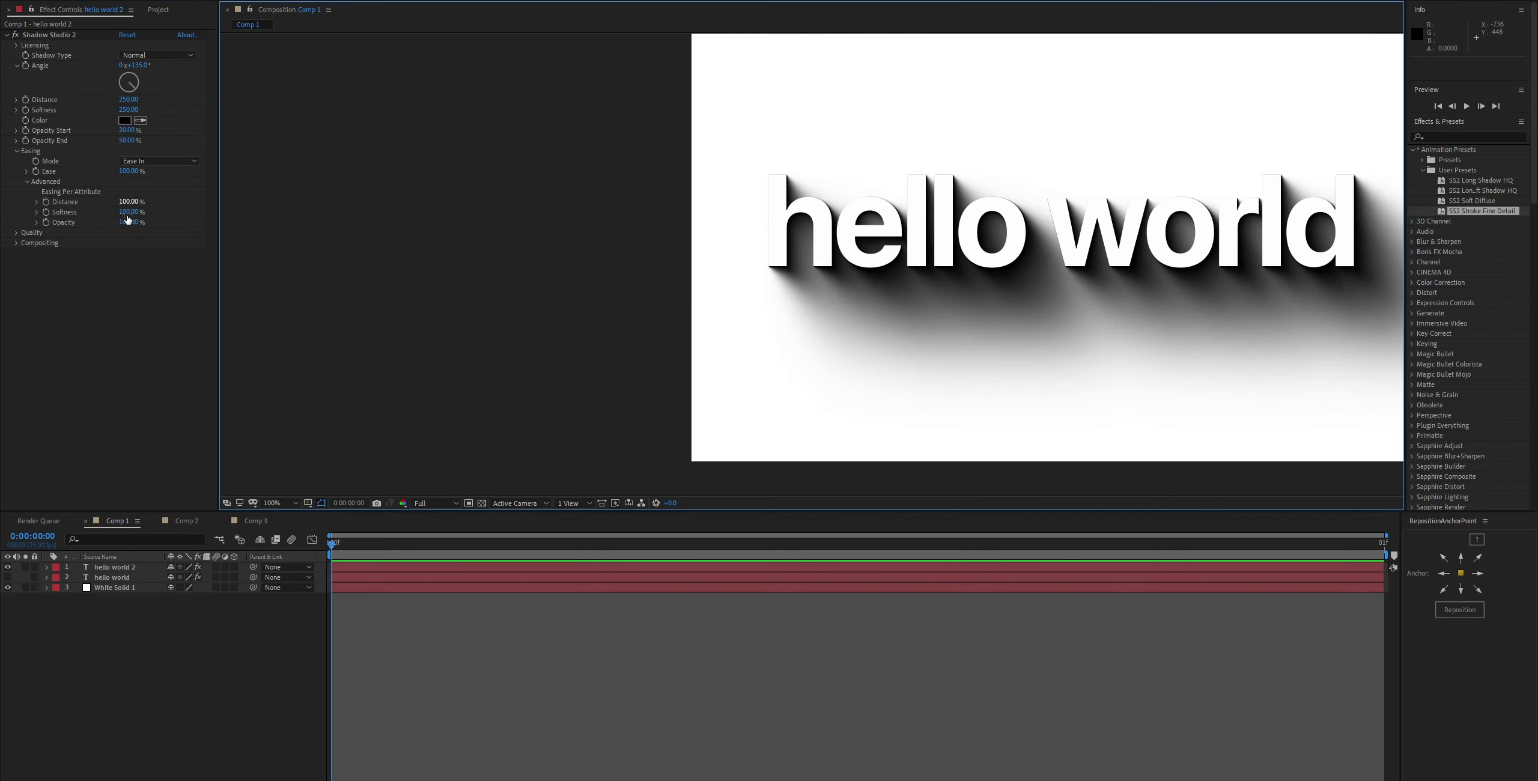
{"action": "left_click_drag", "start_coordinate": [128, 99], "coordinate": [226, 118]}
{"action": "key", "text": "ctrl+z"}
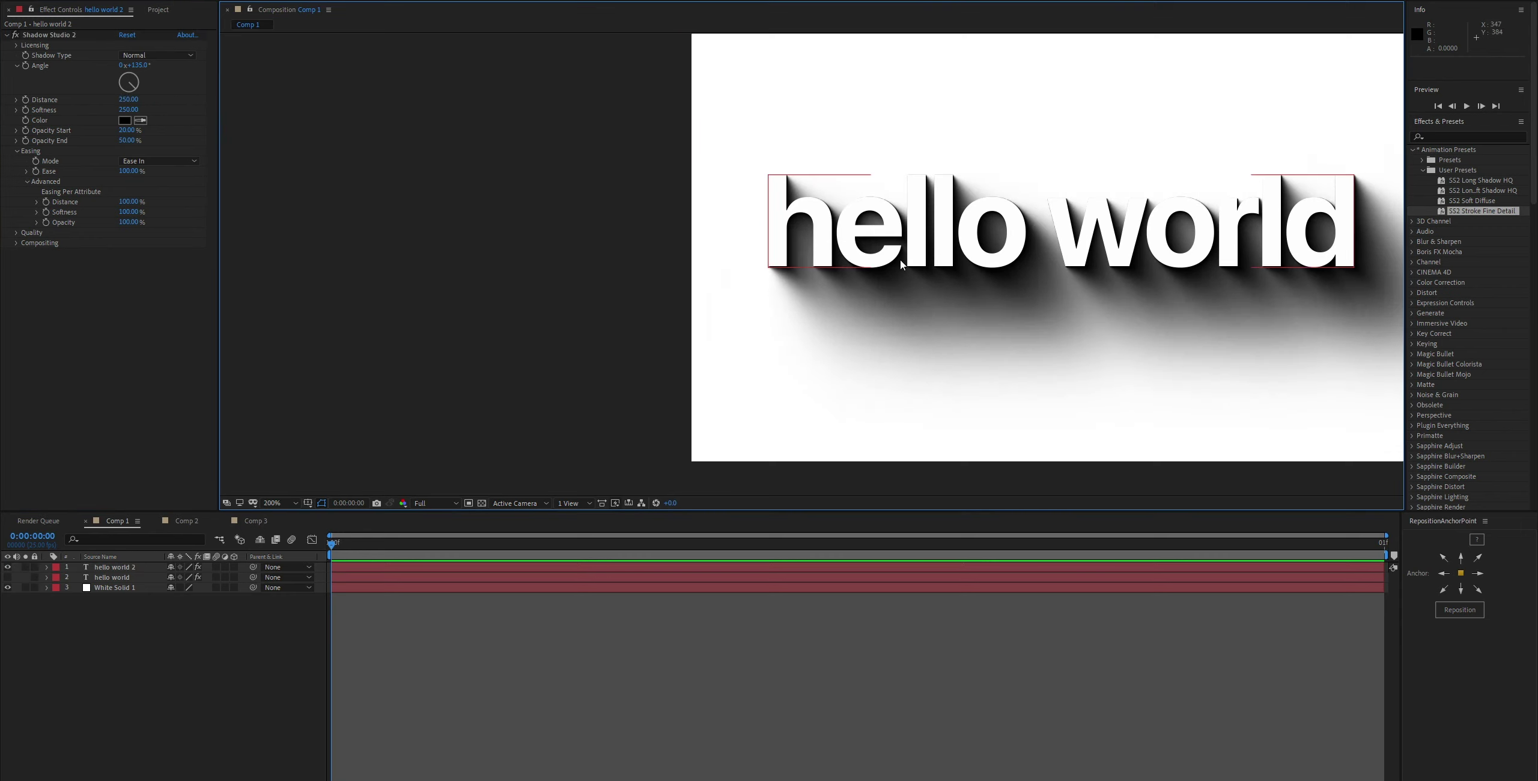
{"action": "scroll", "coordinate": [812, 268], "scroll_direction": "up", "scroll_amount": 1}
Set easing Distance to 90% and easing Softness to 95%.
{"action": "left_click_drag", "start_coordinate": [120, 202], "coordinate": [122, 286]}
{"action": "left_click_drag", "start_coordinate": [128, 212], "coordinate": [130, 280]}
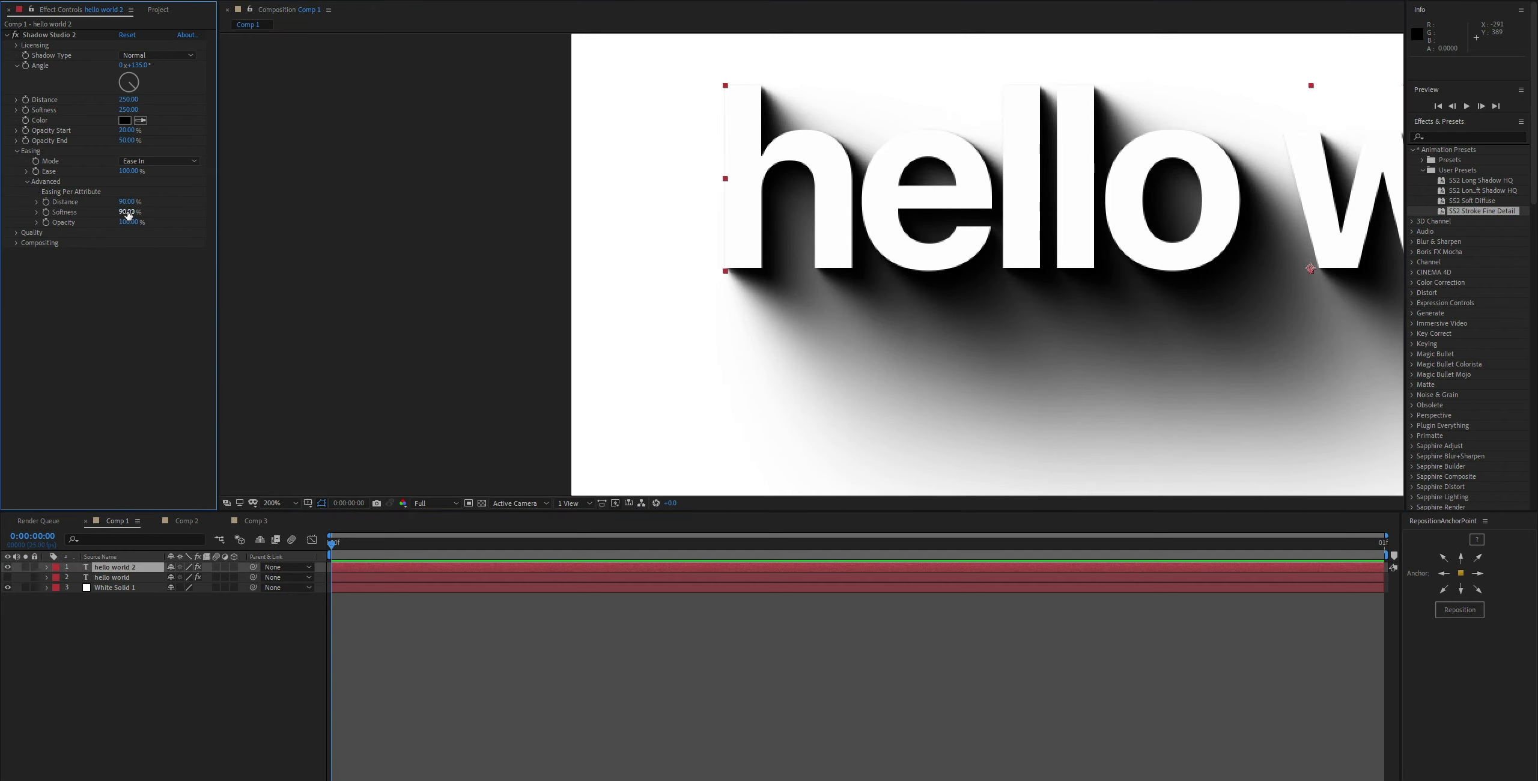
{"action": "type", "text": "95"}
{"action": "key", "text": "Return"}
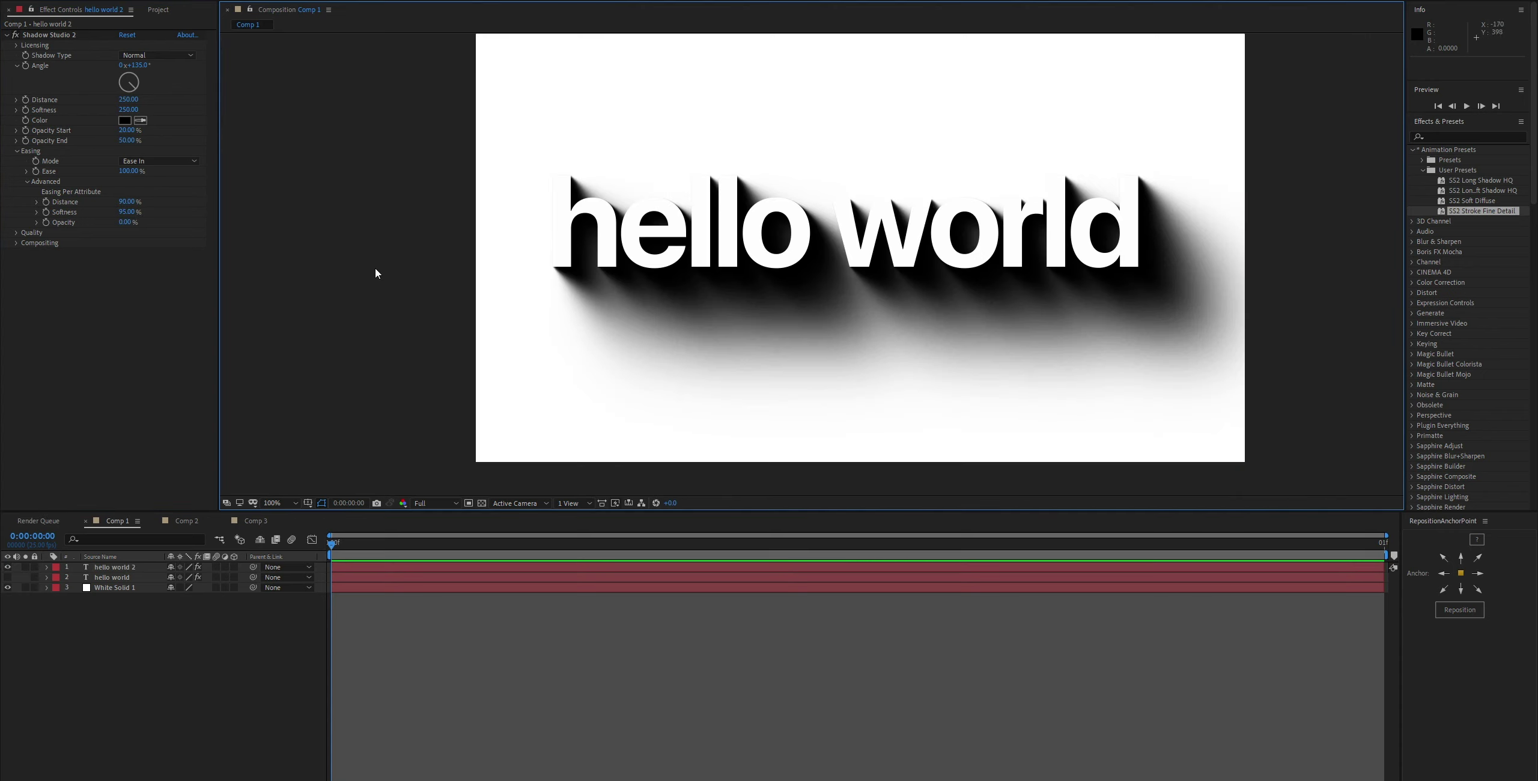
{"action": "left_click_drag", "start_coordinate": [375, 267], "coordinate": [550, 281]}
{"action": "scroll", "coordinate": [476, 260], "scroll_direction": "down", "scroll_amount": 1}
{"action": "scroll", "coordinate": [476, 259], "scroll_direction": "up", "scroll_amount": 2}
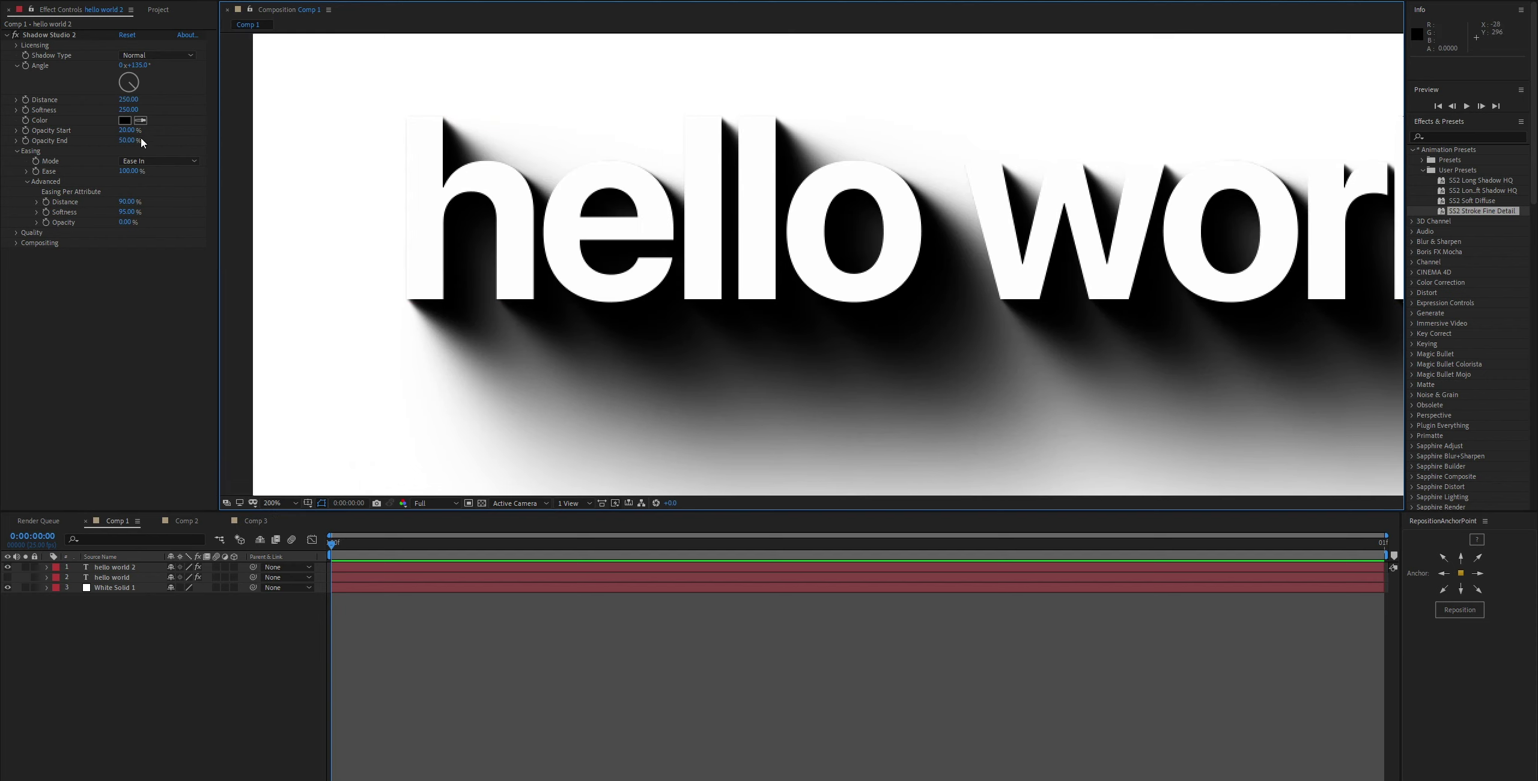
Set the shadow's Opacity Start to 10% and Opacity End to 30%.
{"action": "mouse_move", "coordinate": [127, 129]}
{"action": "left_mouse_down"}
{"action": "mouse_move", "coordinate": [109, 139]}
{"action": "mouse_move", "coordinate": [124, 141]}
{"action": "left_mouse_up"}
{"action": "type", "text": "30"}
{"action": "key", "text": "Return"}
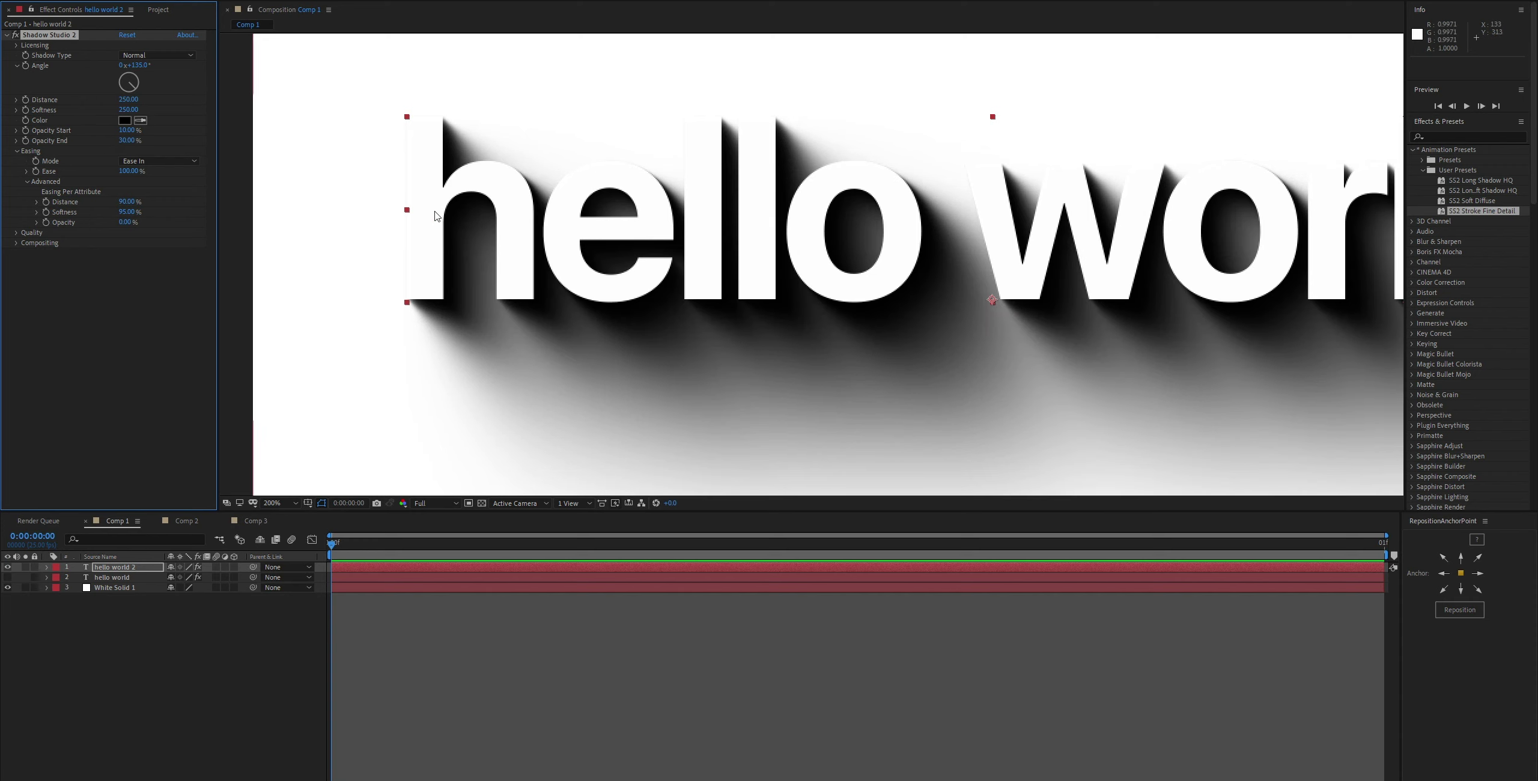
{"action": "scroll", "coordinate": [465, 275], "scroll_direction": "down", "scroll_amount": 1}
{"action": "left_click", "coordinate": [465, 276]}
{"action": "scroll", "coordinate": [517, 303], "scroll_direction": "up", "scroll_amount": 4}
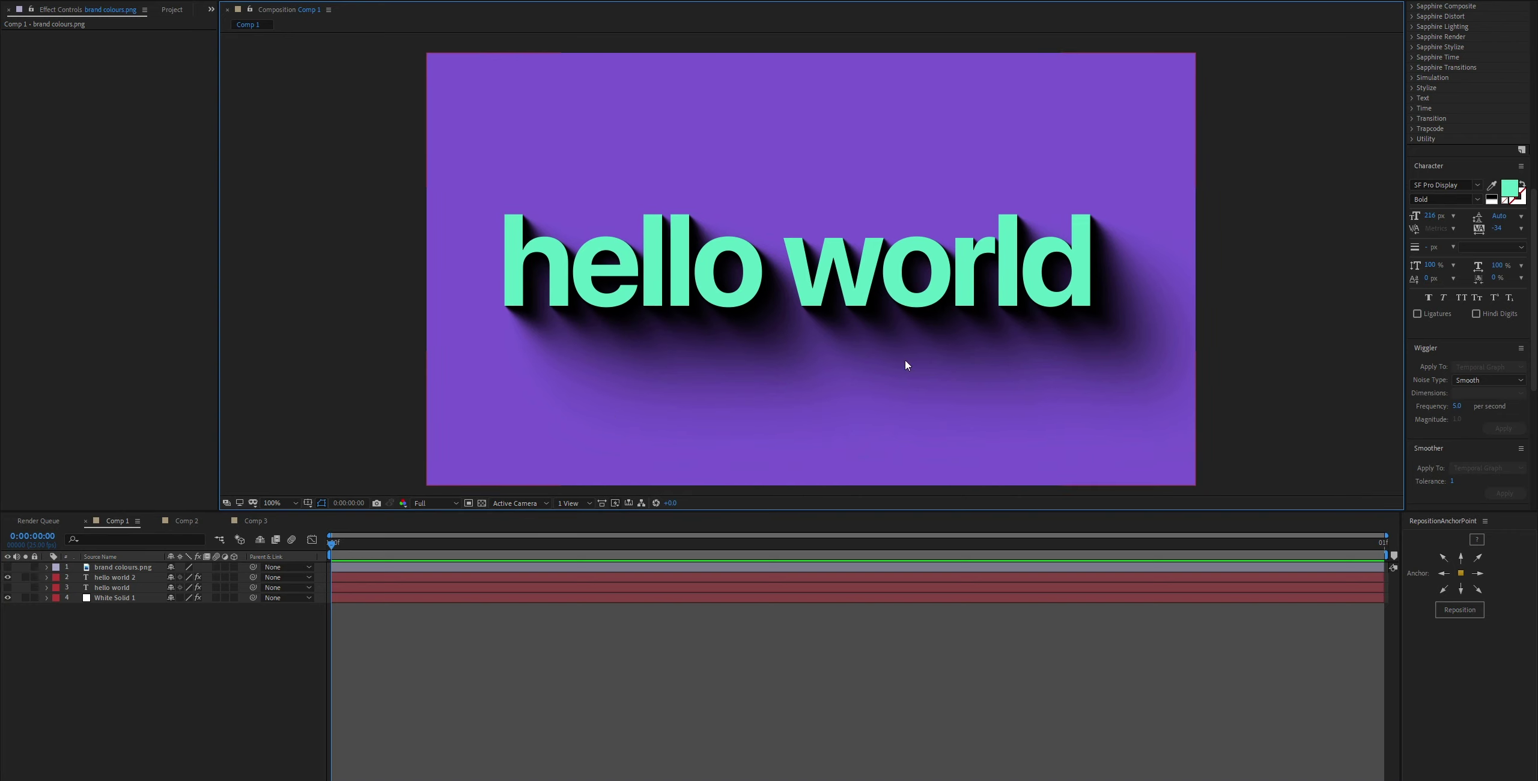
Set hello world 2 to Soft Light blending with Source Opacity 0%, leaving only its shadow.
{"action": "left_click_drag", "start_coordinate": [632, 377], "coordinate": [661, 358]}
{"action": "left_click", "coordinate": [125, 588]}
{"action": "left_click", "coordinate": [125, 578]}
{"action": "key", "text": "F4"}
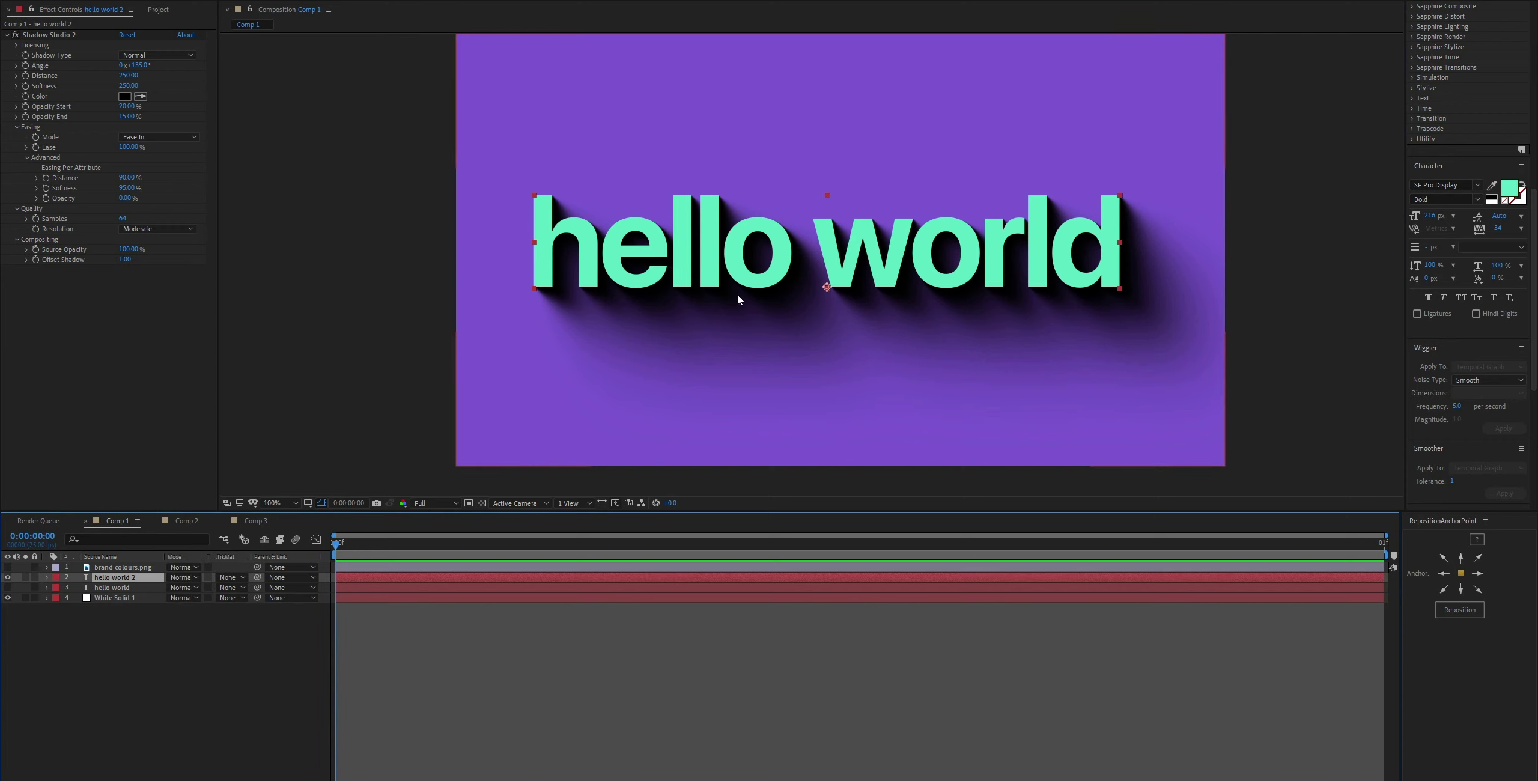
{"action": "left_click", "coordinate": [183, 578]}
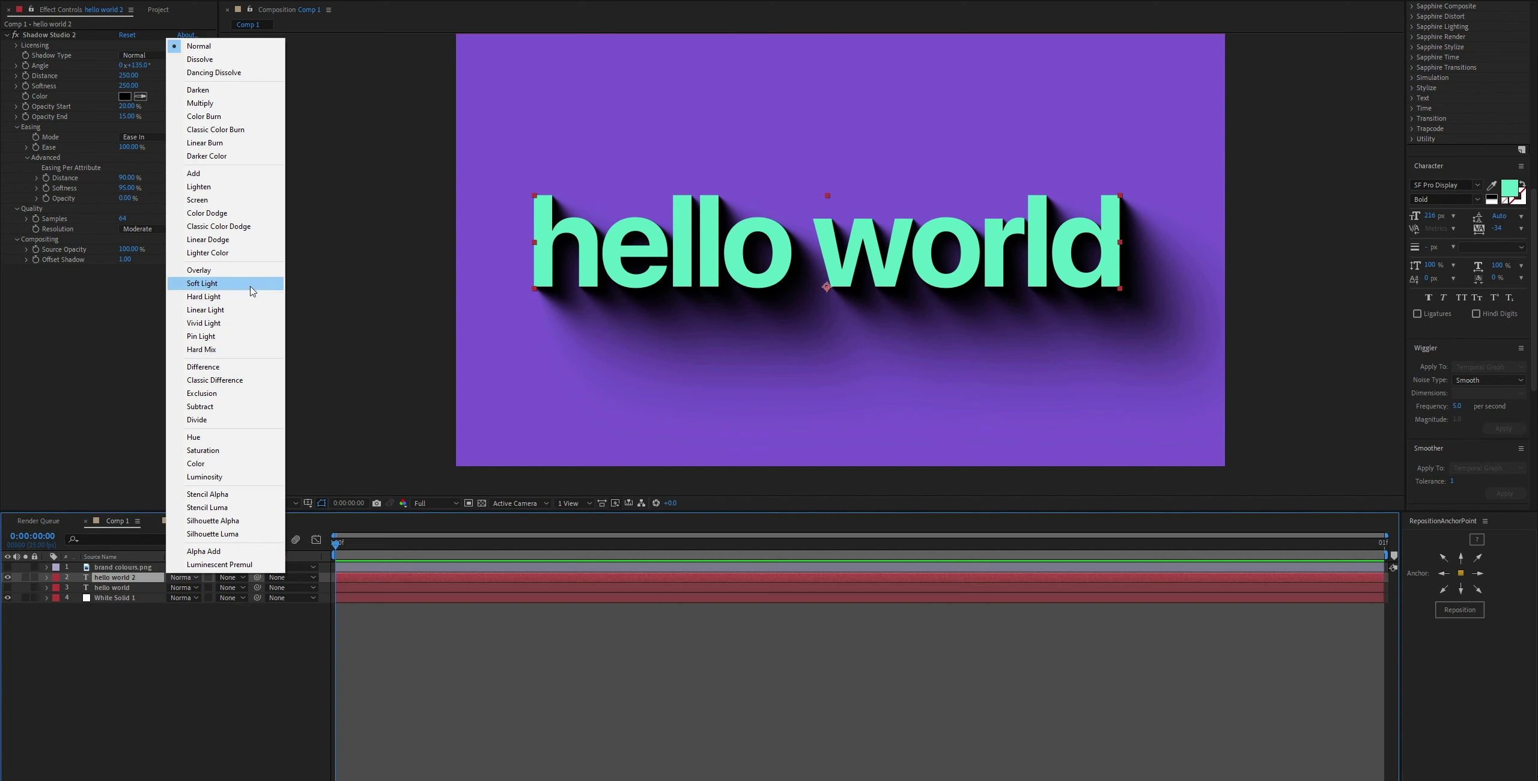
{"action": "left_click", "coordinate": [257, 284]}
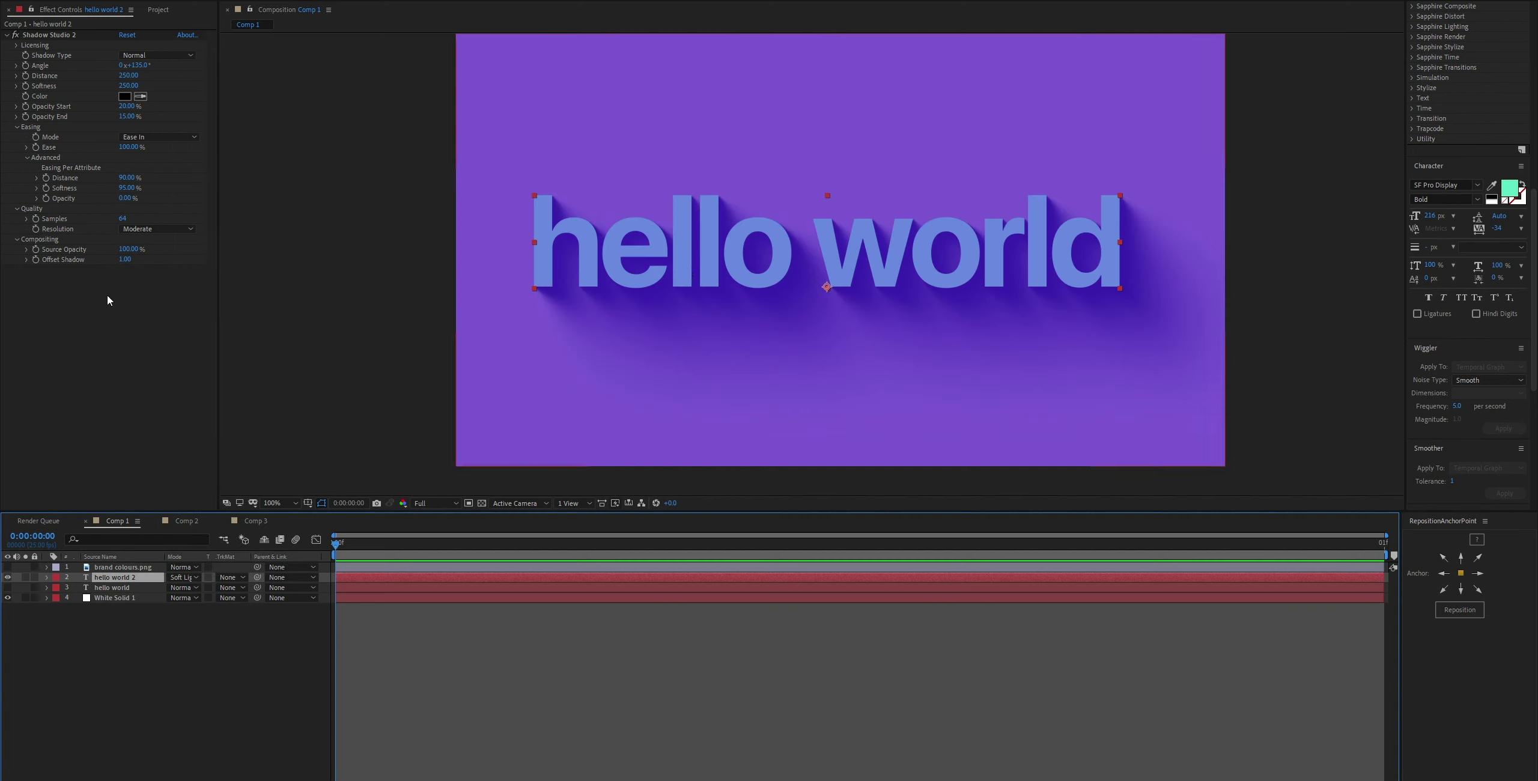
{"action": "left_click", "coordinate": [128, 250]}
{"action": "type", "text": "0"}
{"action": "left_click", "coordinate": [97, 309]}
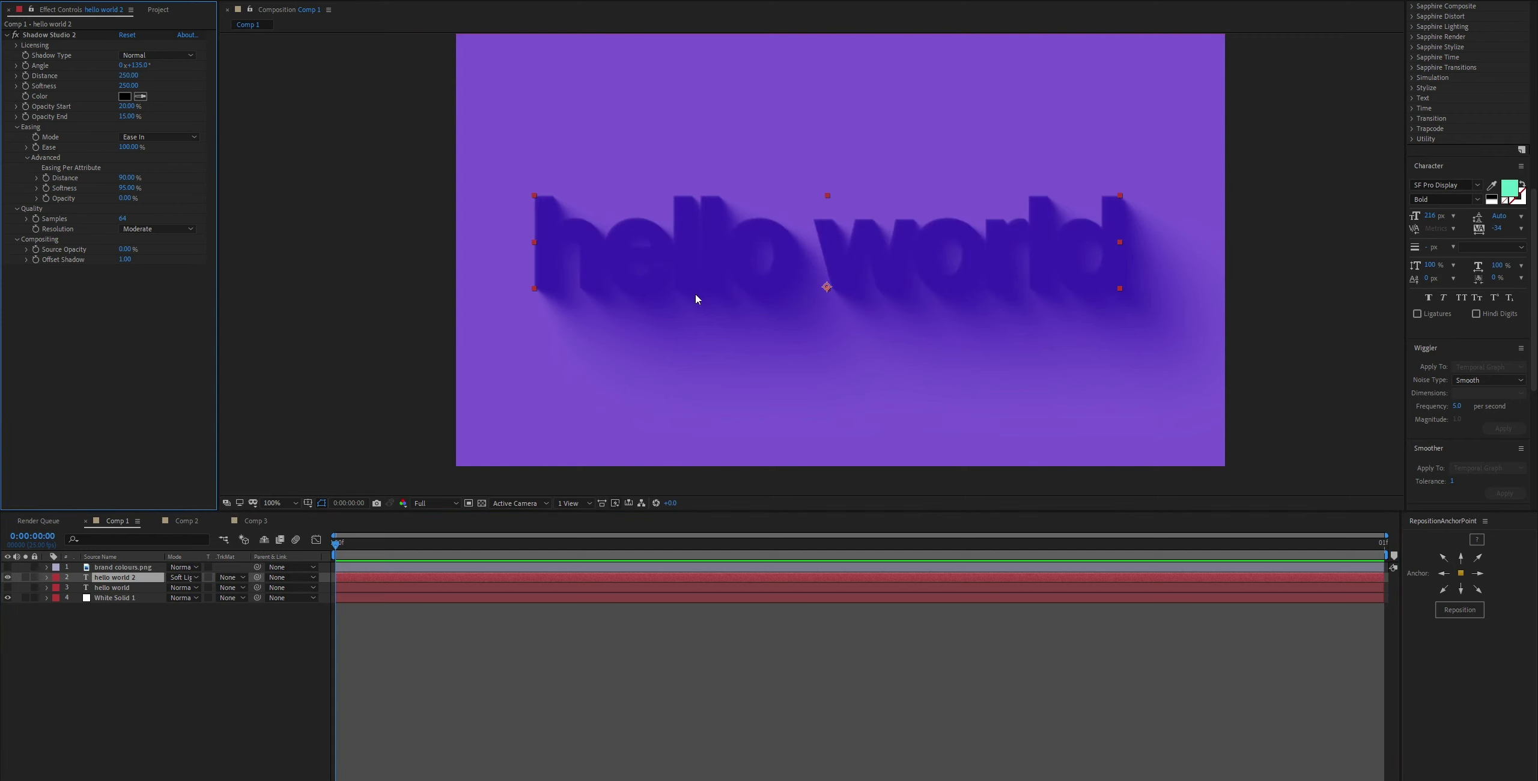
Duplicate hello world 2 and set the copy to Normal blending.
{"action": "left_click", "coordinate": [131, 579]}
{"action": "key", "text": "ctrl+d"}
{"action": "left_click", "coordinate": [183, 578]}
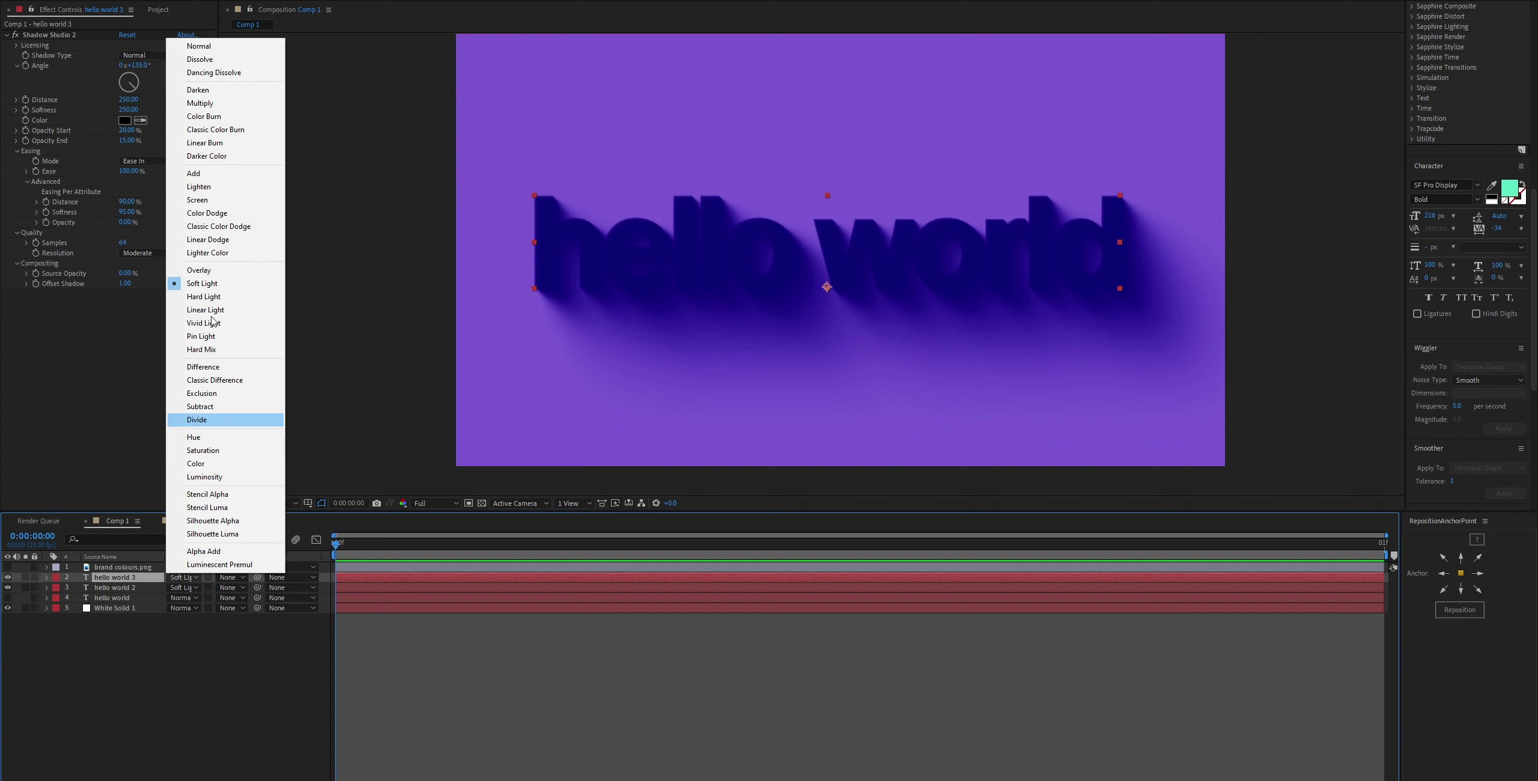
{"action": "left_click", "coordinate": [204, 47]}
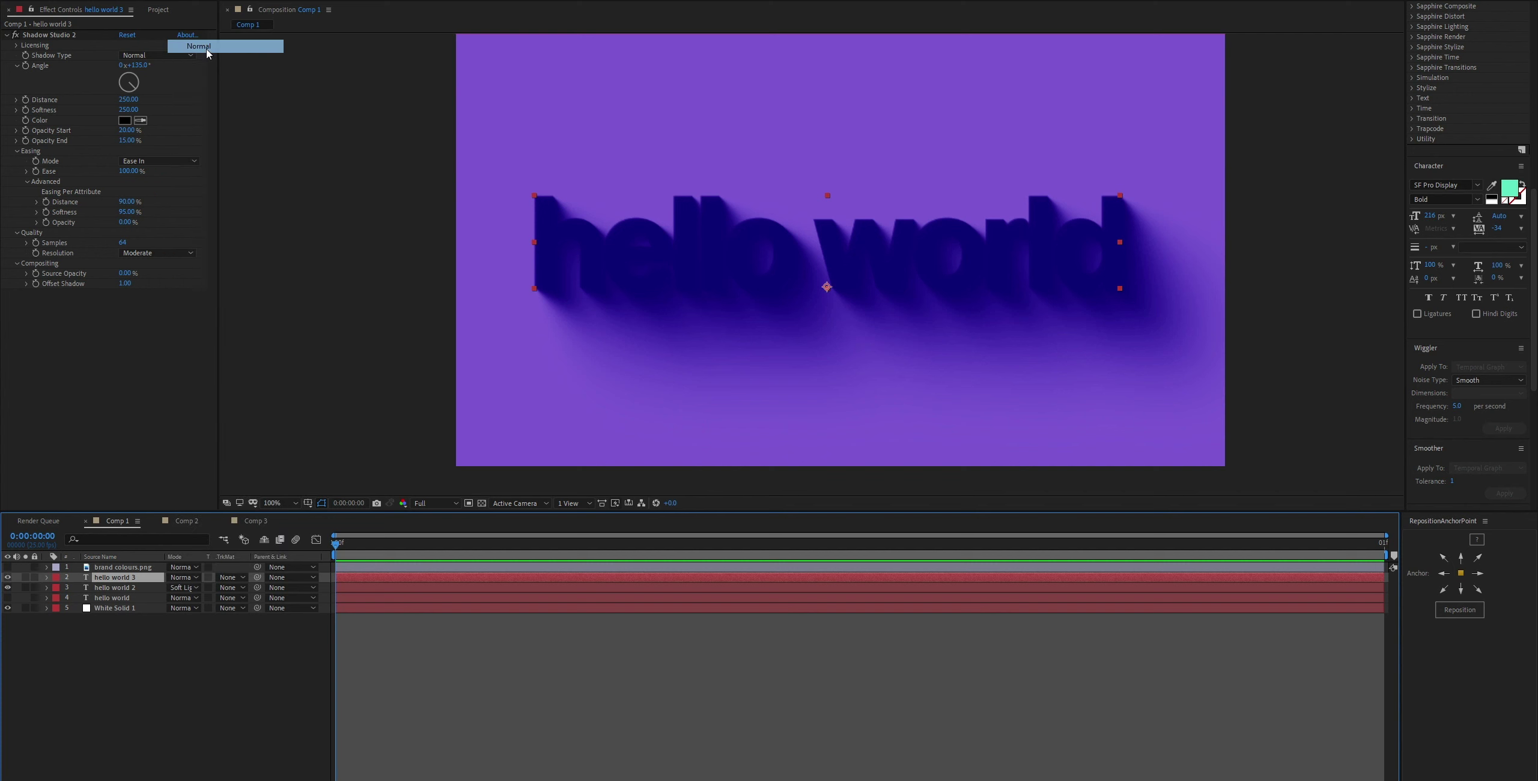
Give both shadow layers 50% layer opacity.
{"action": "left_click", "coordinate": [120, 587], "text": "shift"}
{"action": "key", "text": "t"}
{"action": "left_click", "coordinate": [151, 646]}
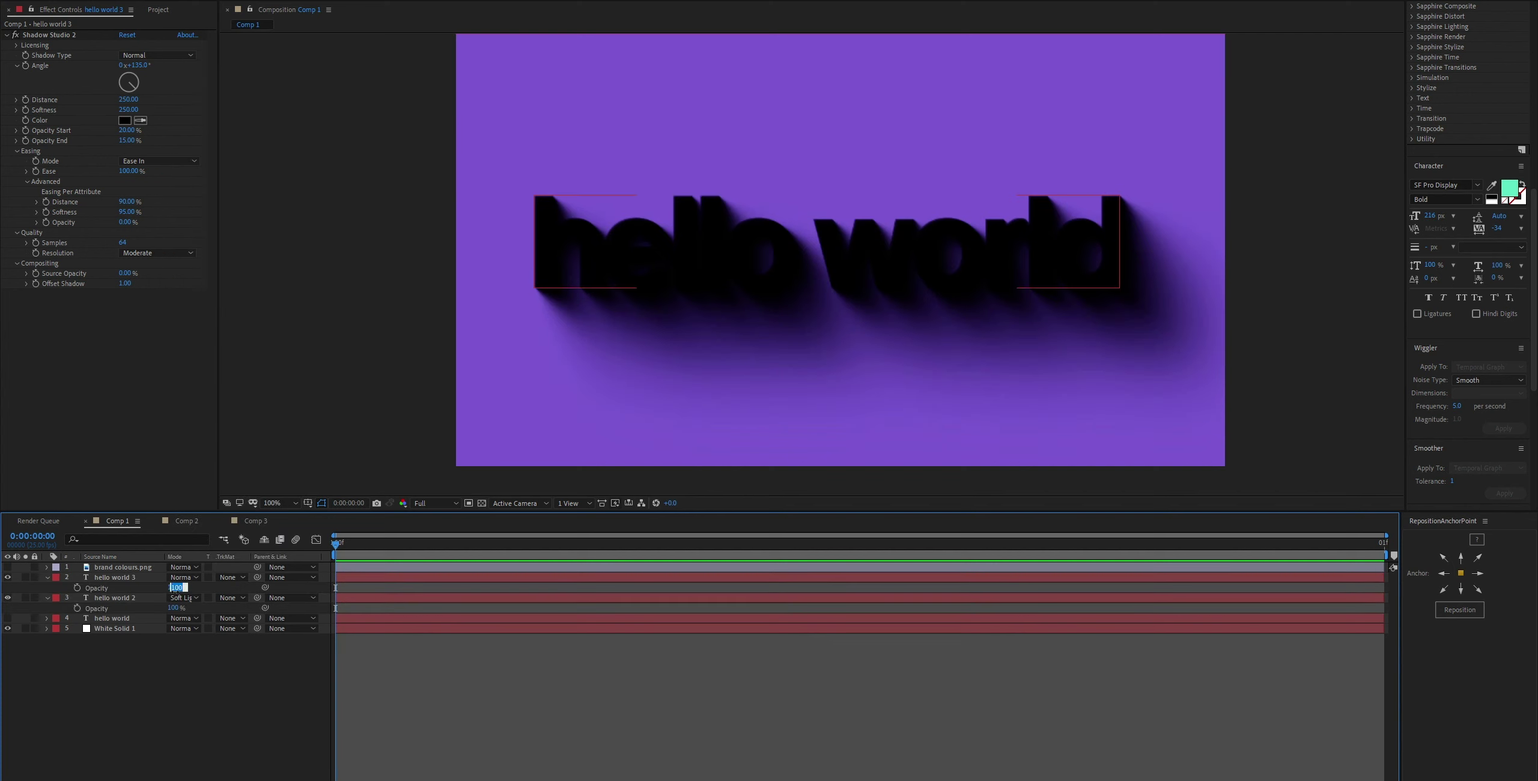
{"action": "type", "text": "50"}
{"action": "key", "text": "Tab"}
{"action": "type", "text": "50"}
{"action": "key", "text": "Return"}
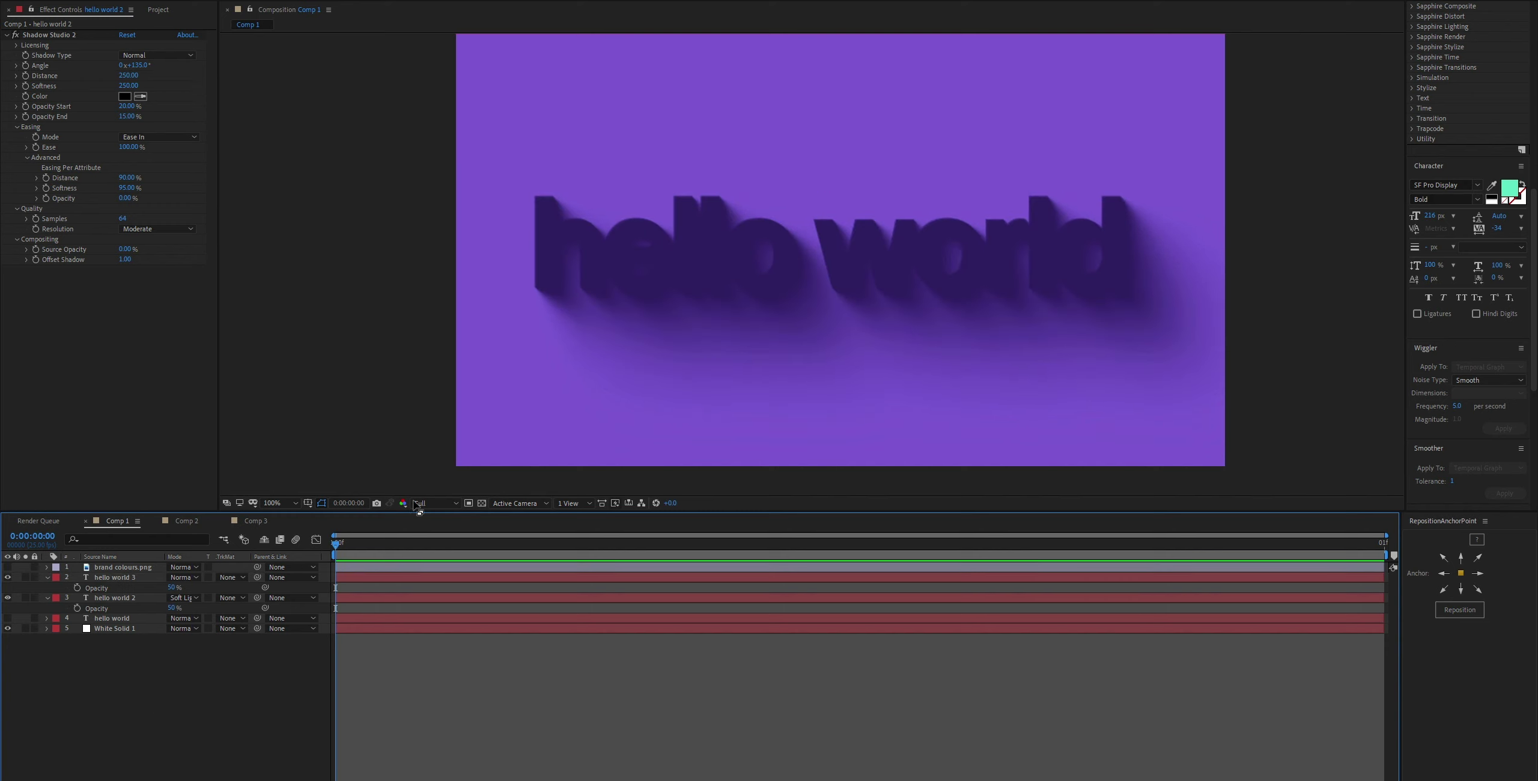
Compare the shadow layers and briefly preview the source text before hiding it again.
{"action": "left_click", "coordinate": [145, 586]}
{"action": "left_click", "coordinate": [131, 599]}
{"action": "left_click", "coordinate": [130, 577]}
{"action": "left_click", "coordinate": [127, 598]}
{"action": "left_click", "coordinate": [131, 578]}
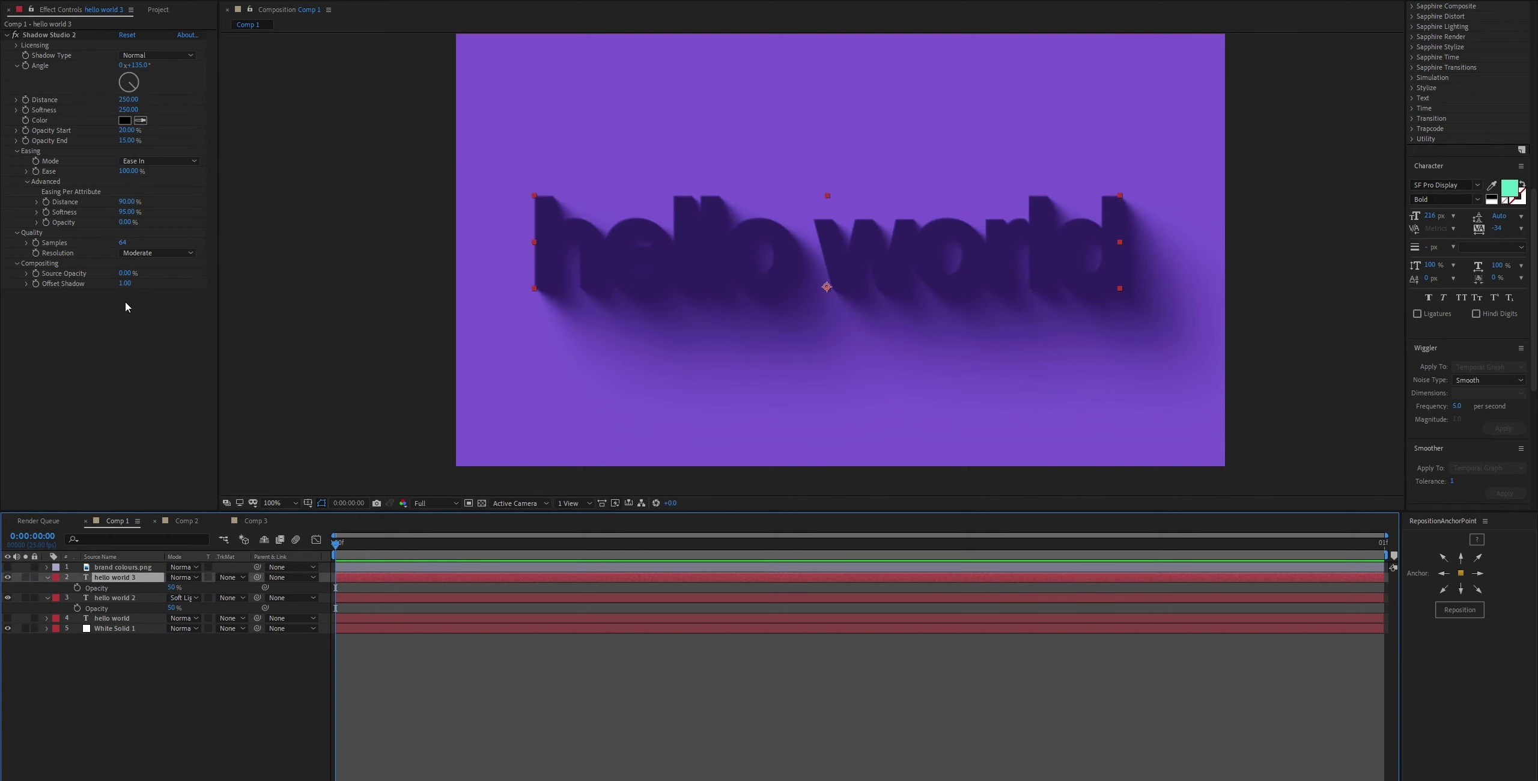
{"action": "left_click_drag", "start_coordinate": [126, 273], "coordinate": [666, 303]}
{"action": "key", "text": "ctrl+z"}
Duplicate the shadow layer, remove all its effects, and set the teal text copy to 100% opacity.
{"action": "left_click", "coordinate": [96, 578]}
{"action": "key", "text": "ctrl+d"}
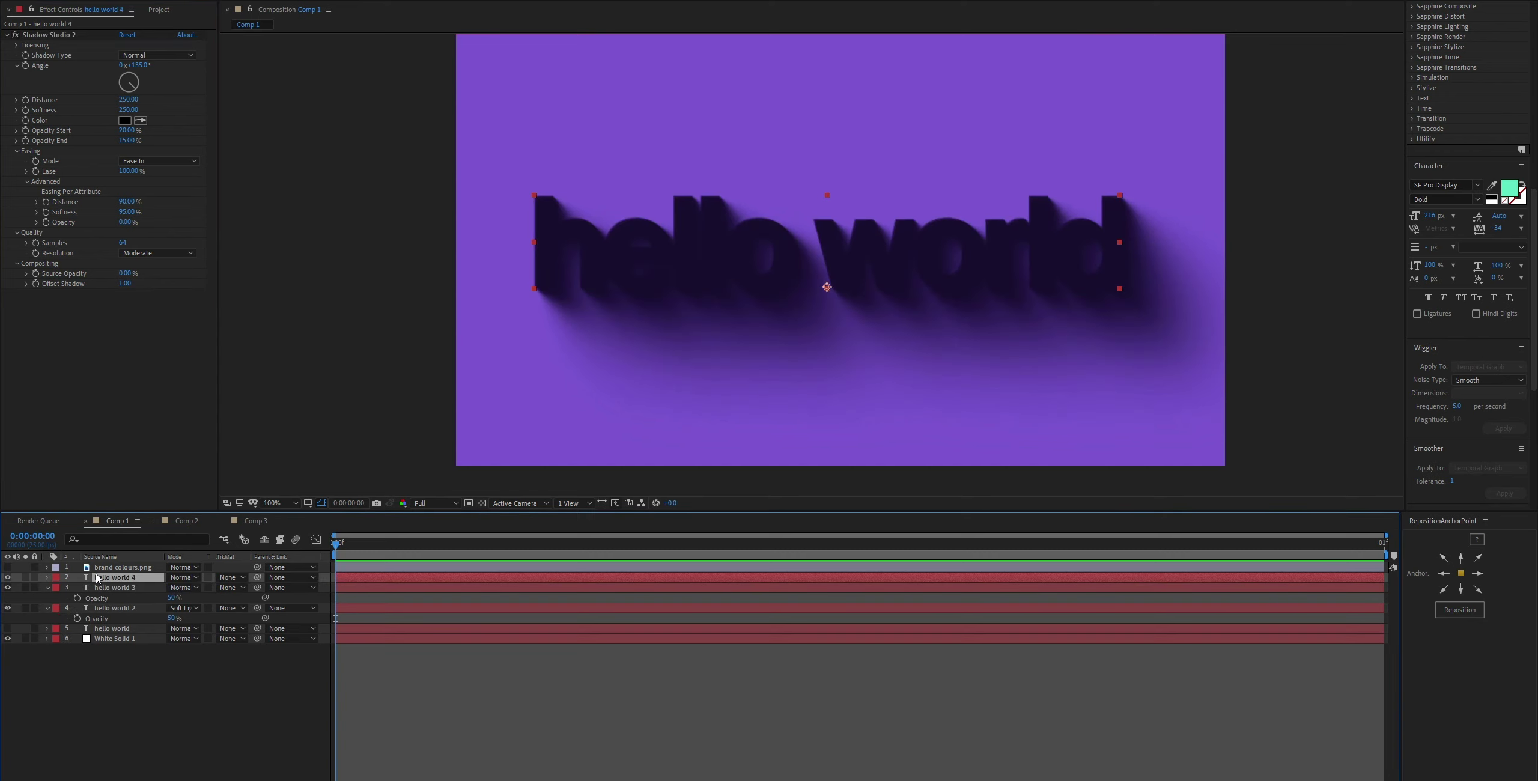
{"action": "key", "text": "ctrl+shift+e"}
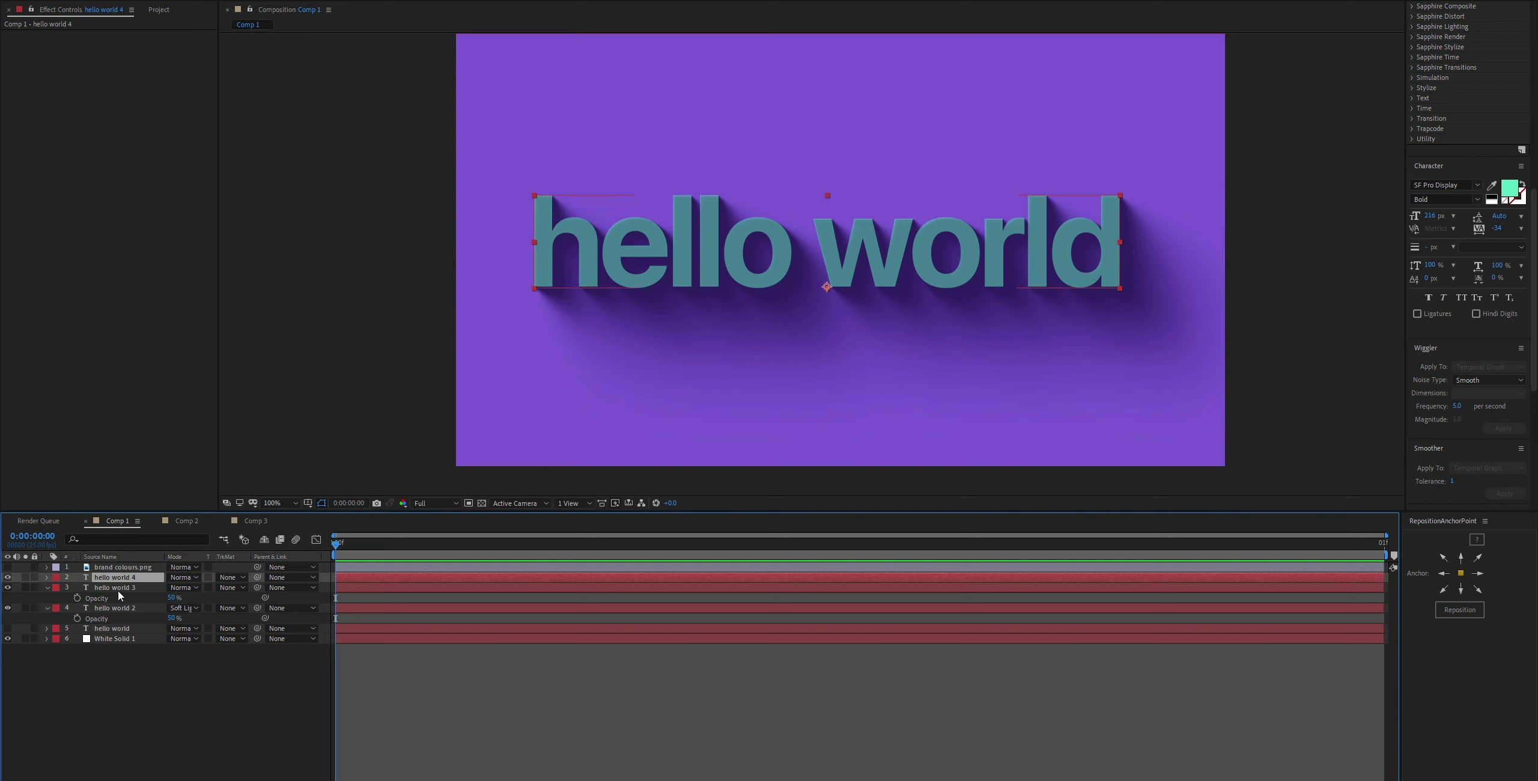
{"action": "key", "text": "t"}
{"action": "left_click_drag", "start_coordinate": [173, 588], "coordinate": [551, 592]}
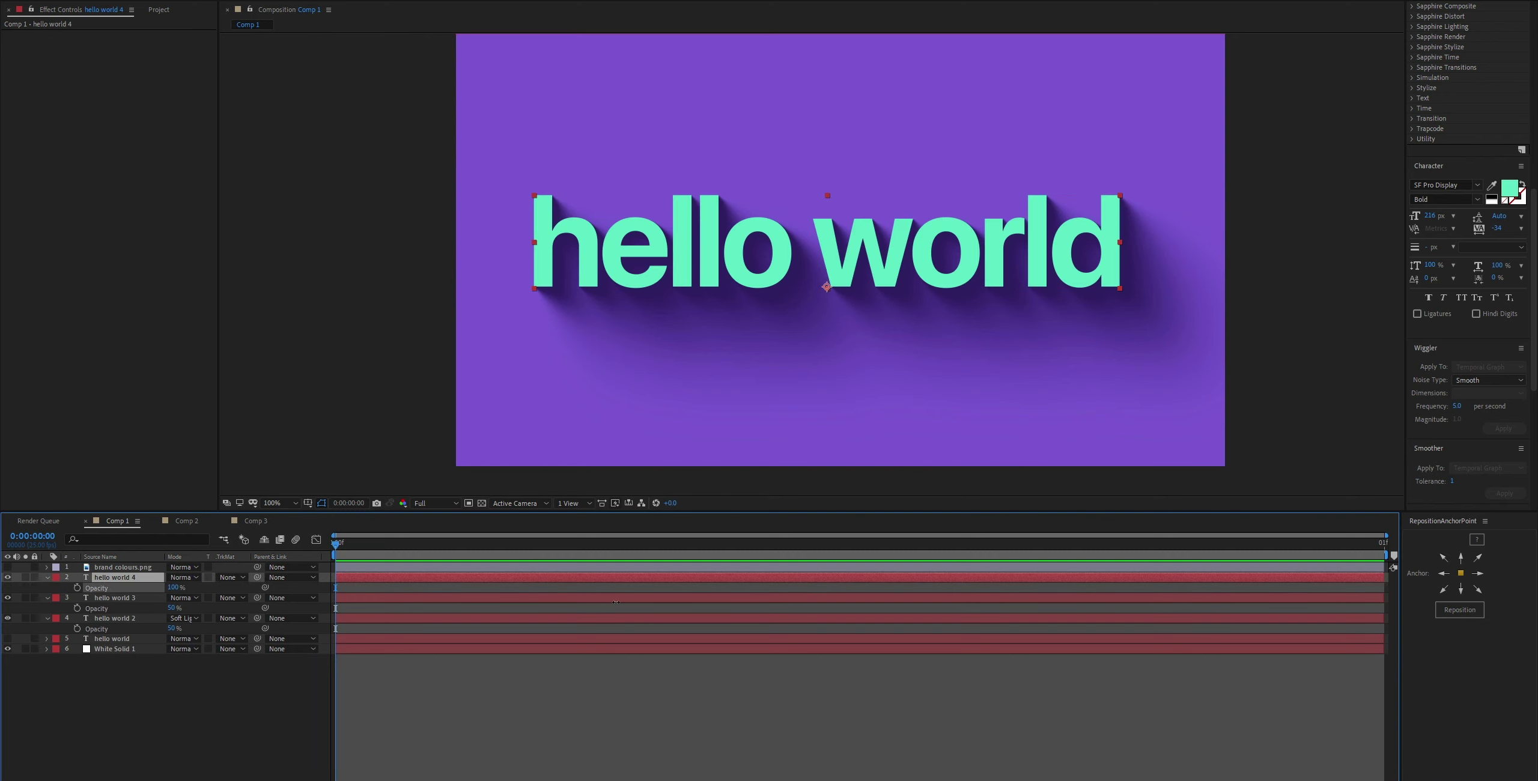
{"action": "key", "text": "ctrl+shift+a"}
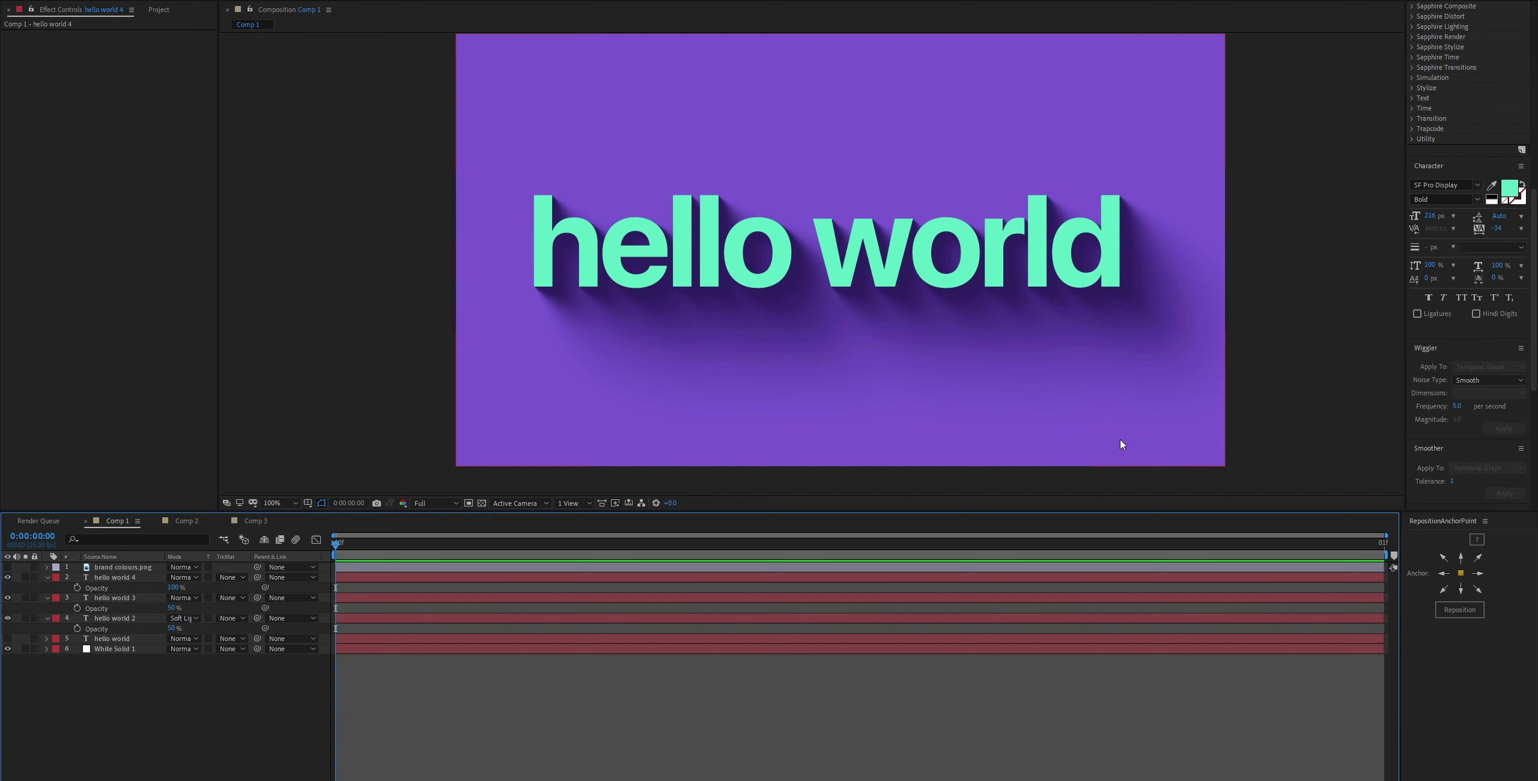
Try 70% opacity on the hello world 3 shadow layer.
{"action": "left_click", "coordinate": [113, 597]}
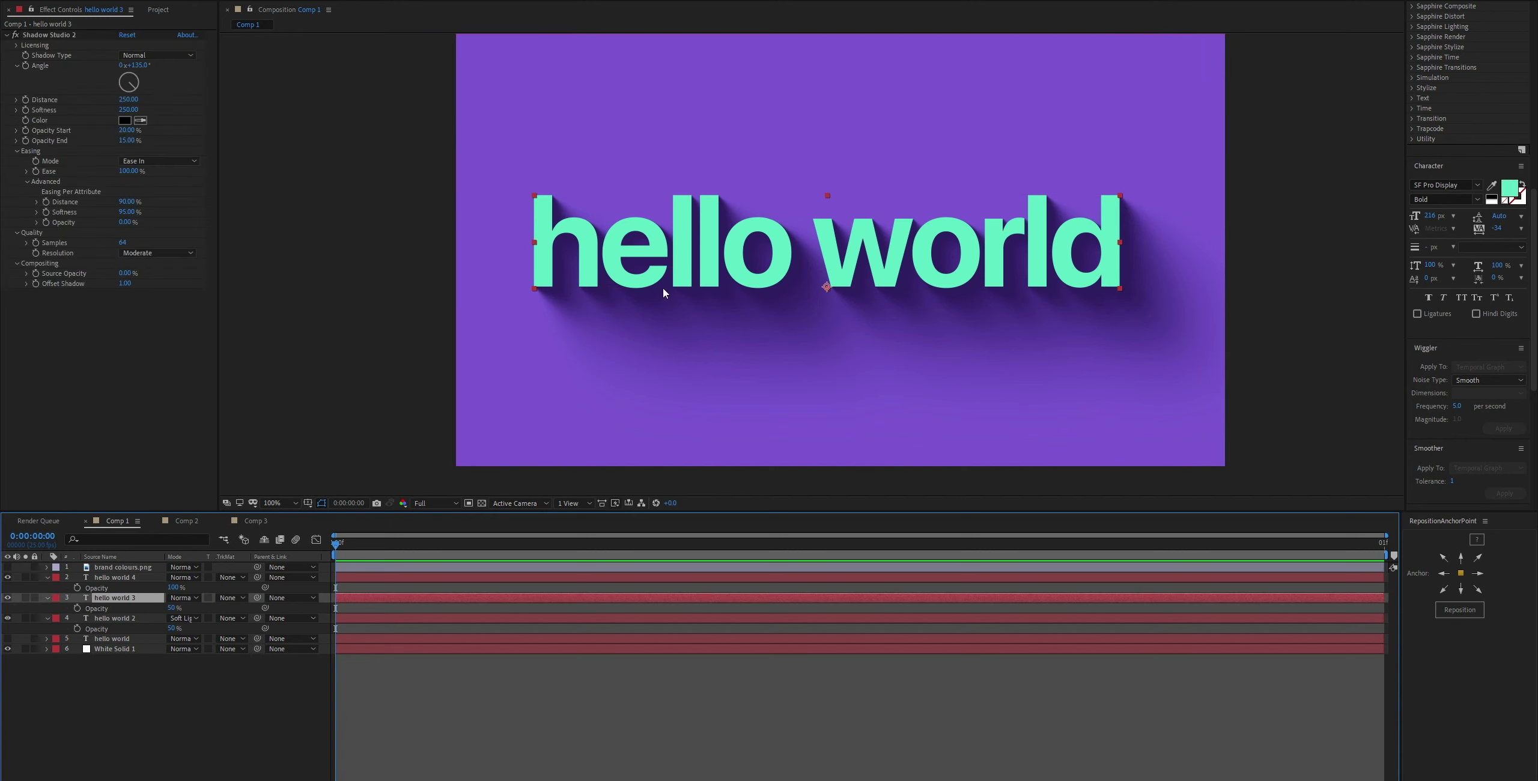
{"action": "left_click", "coordinate": [329, 389]}
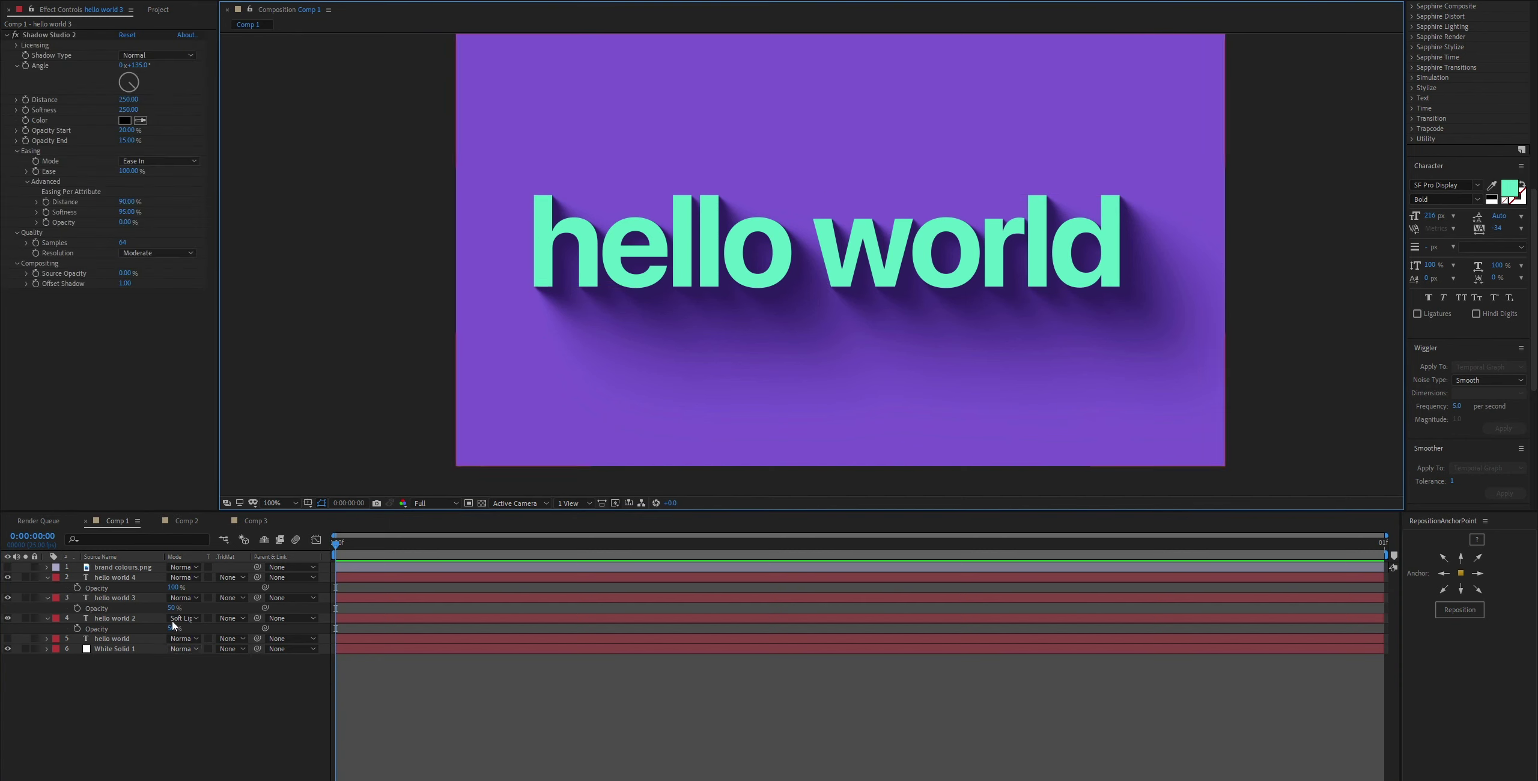
{"action": "left_click", "coordinate": [171, 608]}
{"action": "type", "text": "70"}
{"action": "key", "text": "Return"}
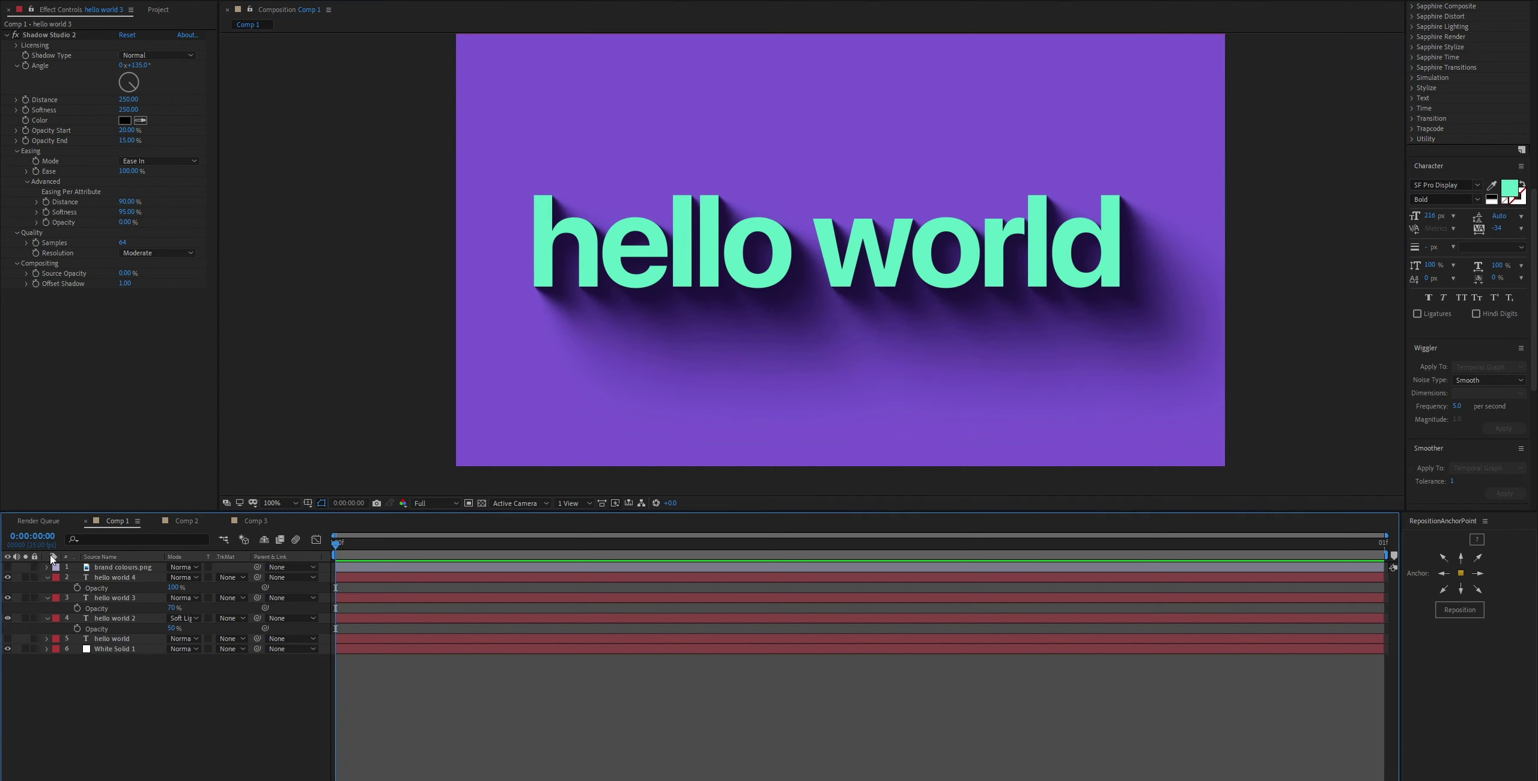
Settle hello world 3's opacity at 80%.
{"action": "left_click", "coordinate": [112, 597]}
{"action": "left_click", "coordinate": [125, 617]}
{"action": "left_click", "coordinate": [125, 682]}
{"action": "left_click", "coordinate": [171, 608]}
{"action": "type", "text": "80"}
{"action": "key", "text": "Return"}
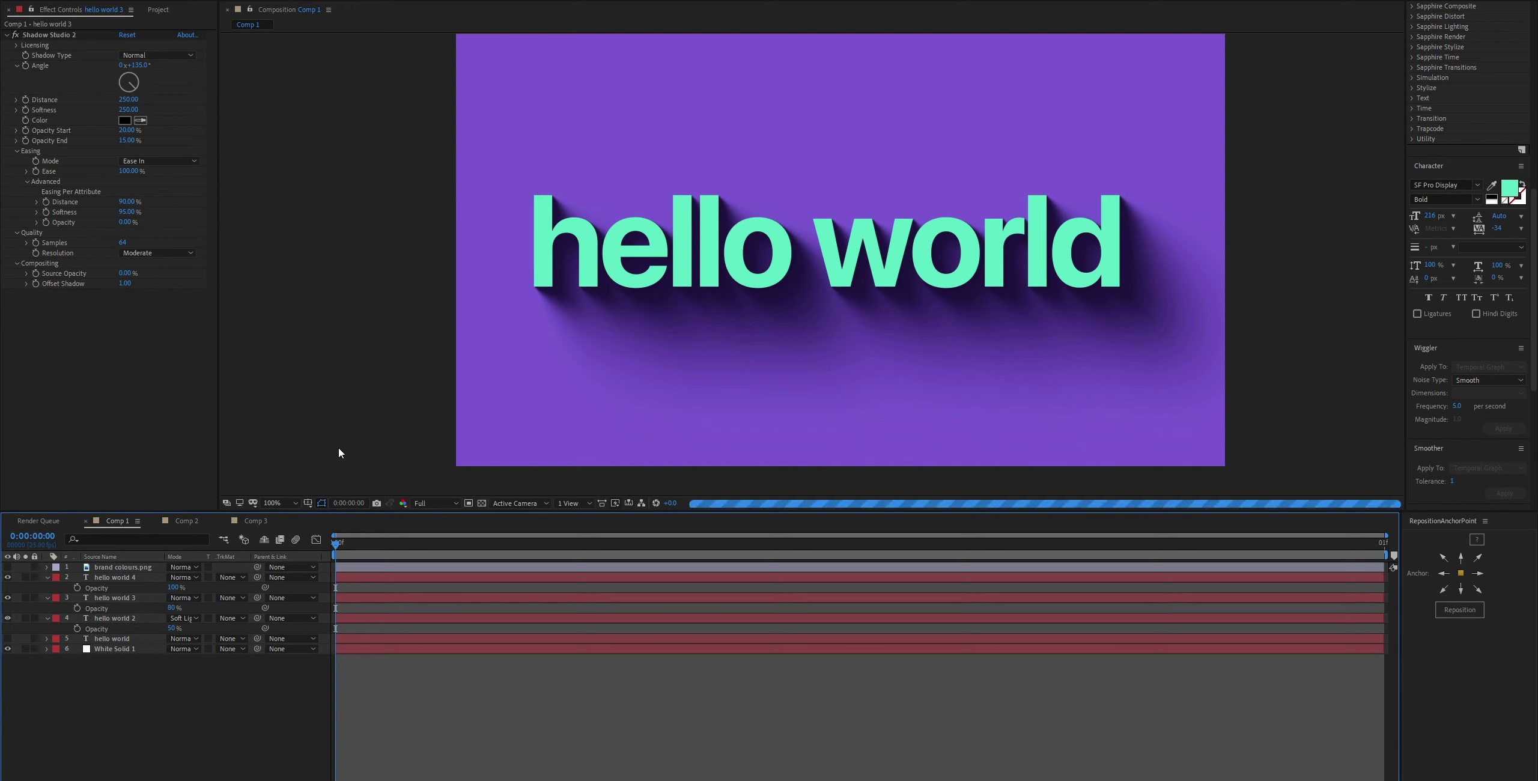
{"action": "key", "text": "period"}
{"action": "key", "text": "comma"}
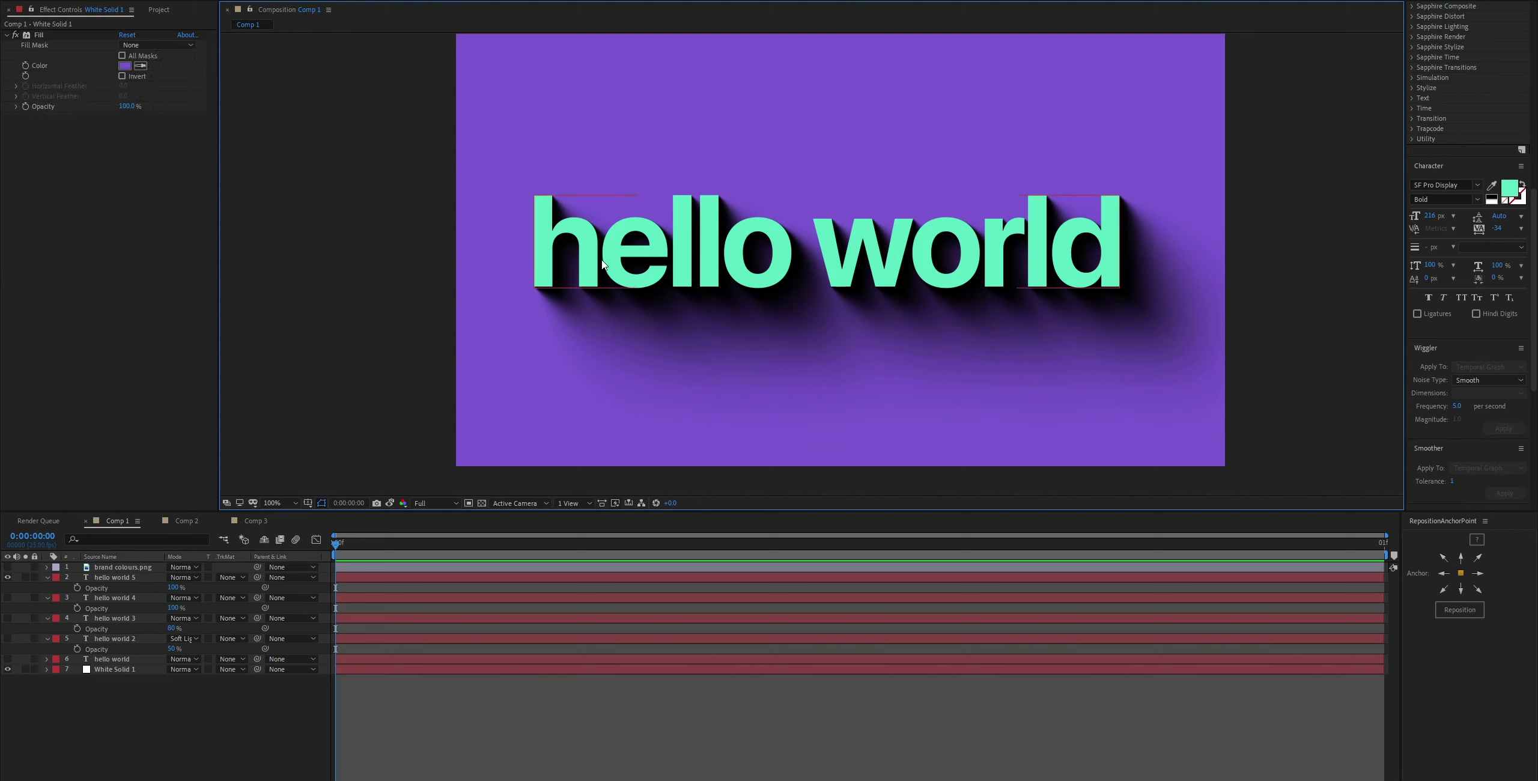
Select hello world 5 and compare the comp against the saved snapshot.
{"action": "left_click", "coordinate": [742, 251]}
{"action": "left_click", "coordinate": [344, 331]}
{"action": "left_click", "coordinate": [742, 251]}
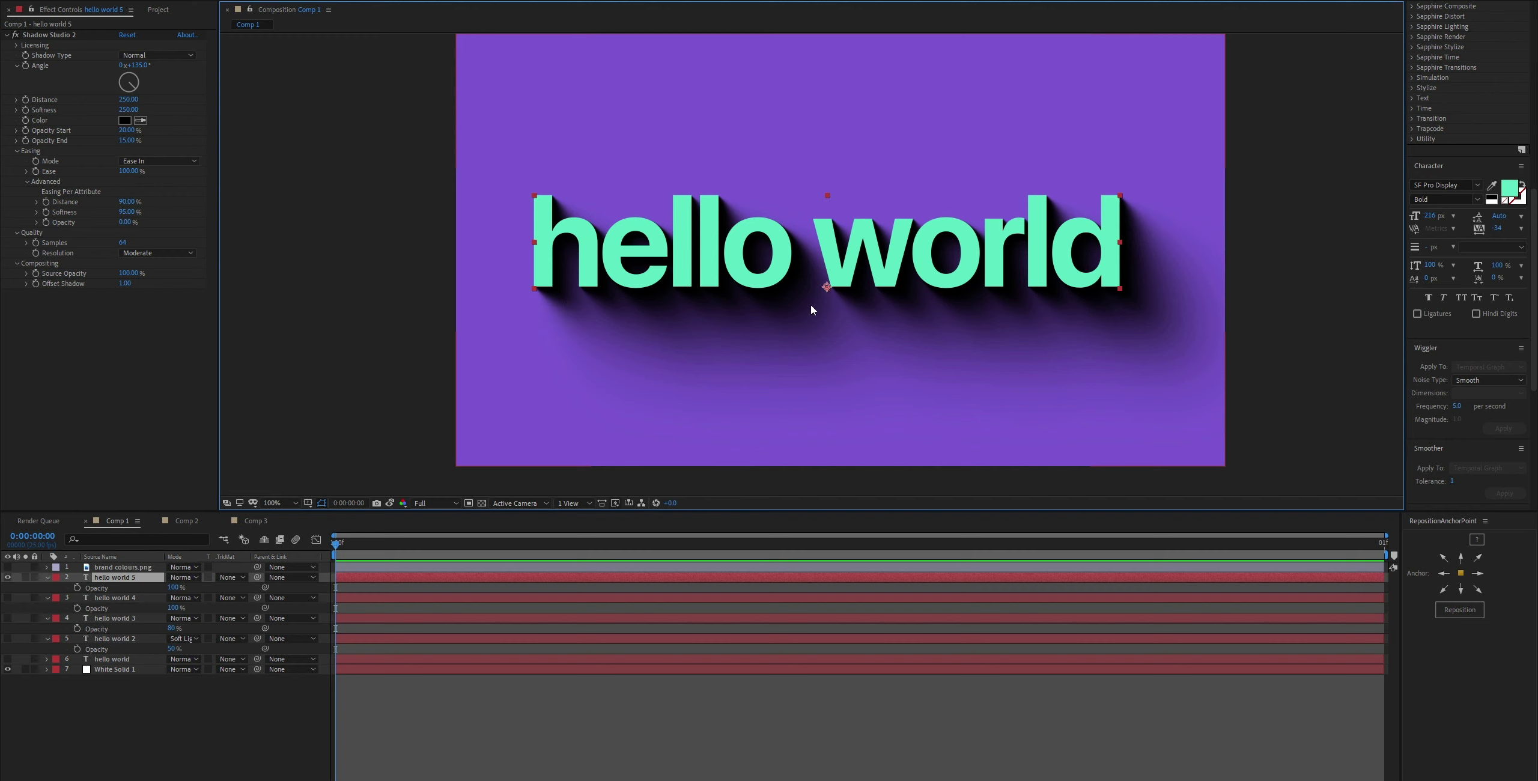
{"action": "left_click", "coordinate": [389, 505]}
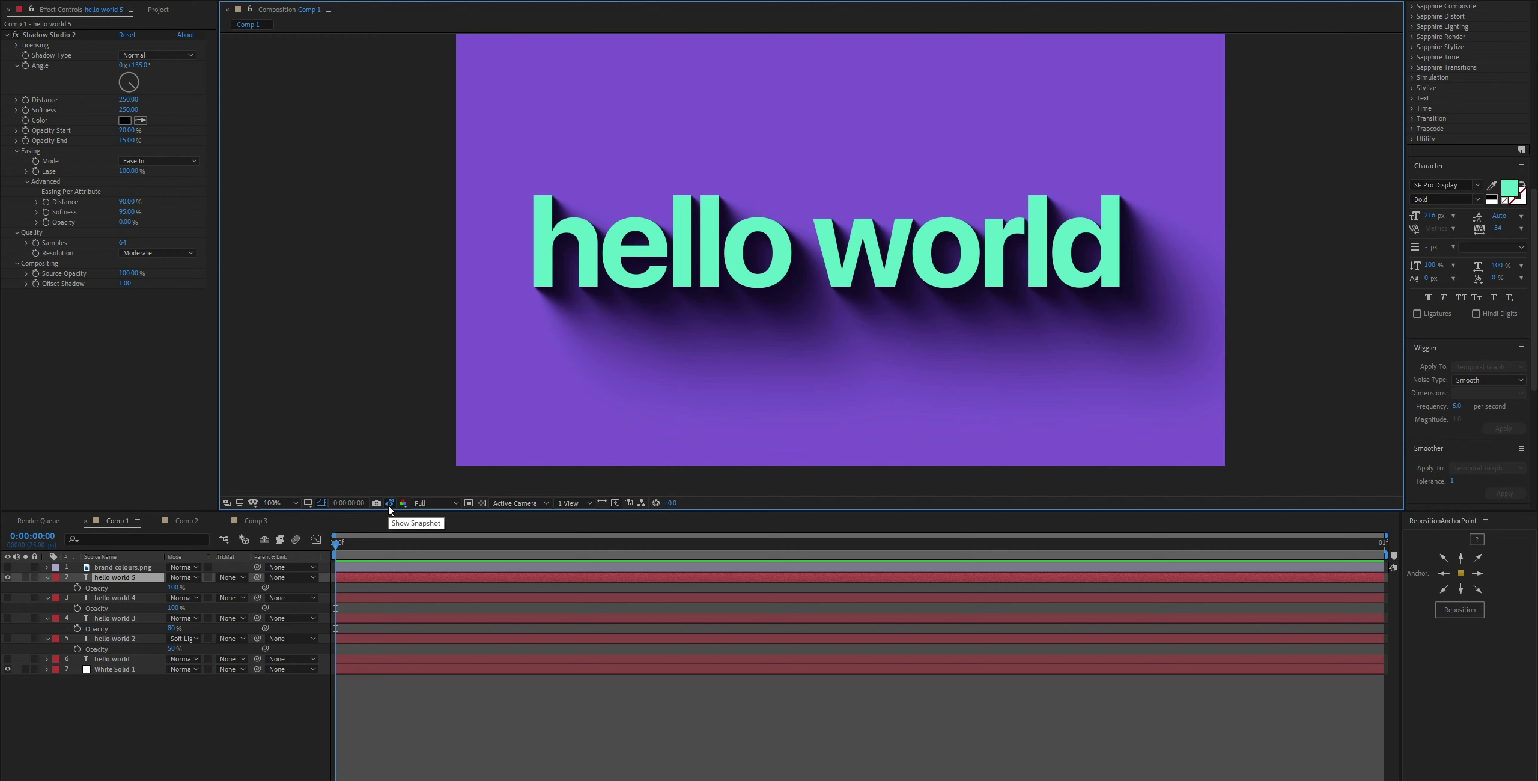
{"action": "left_click", "coordinate": [114, 578]}
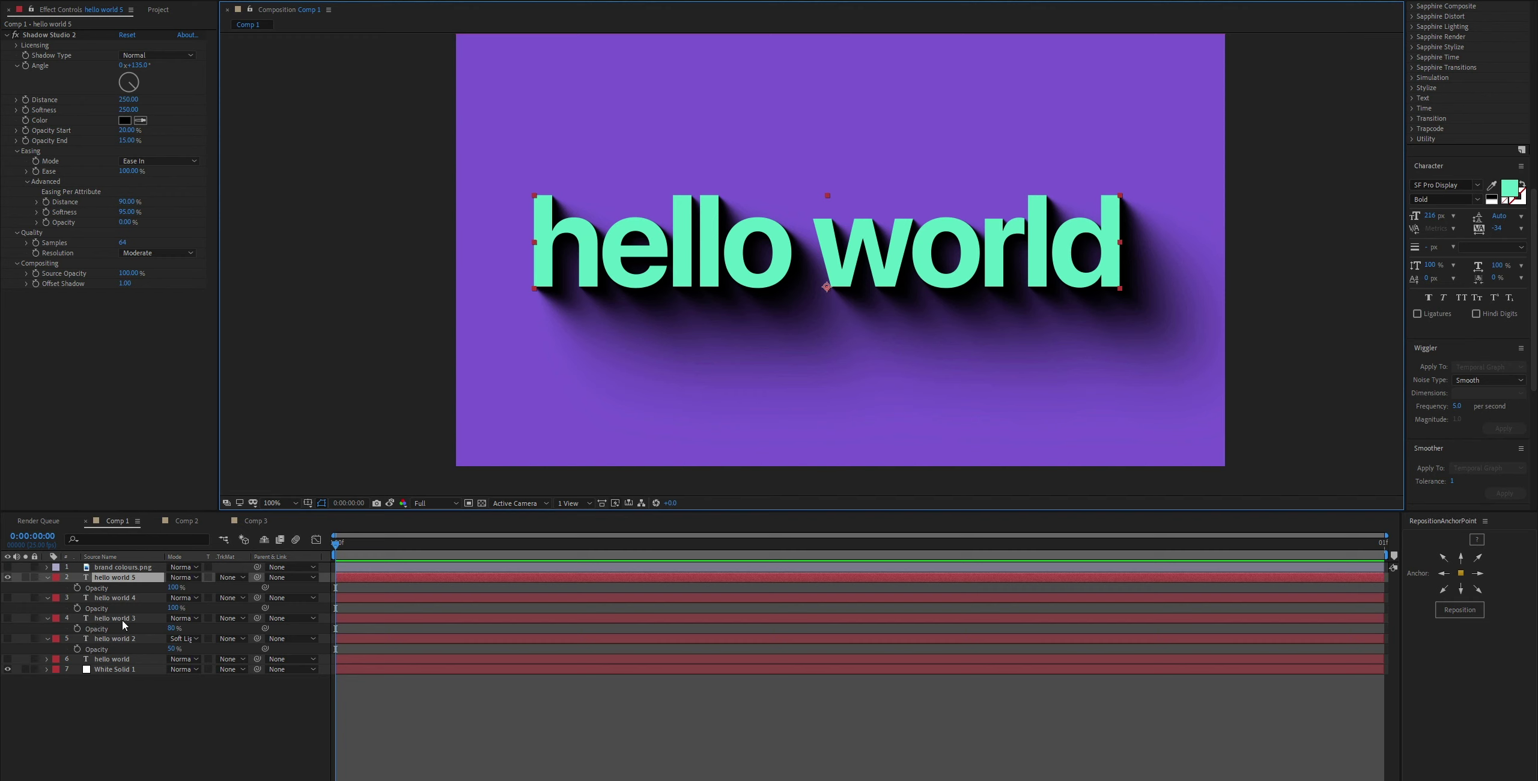
Drag the hello world 5 text left so it sits partly past the frame edge.
{"action": "left_click", "coordinate": [312, 329]}
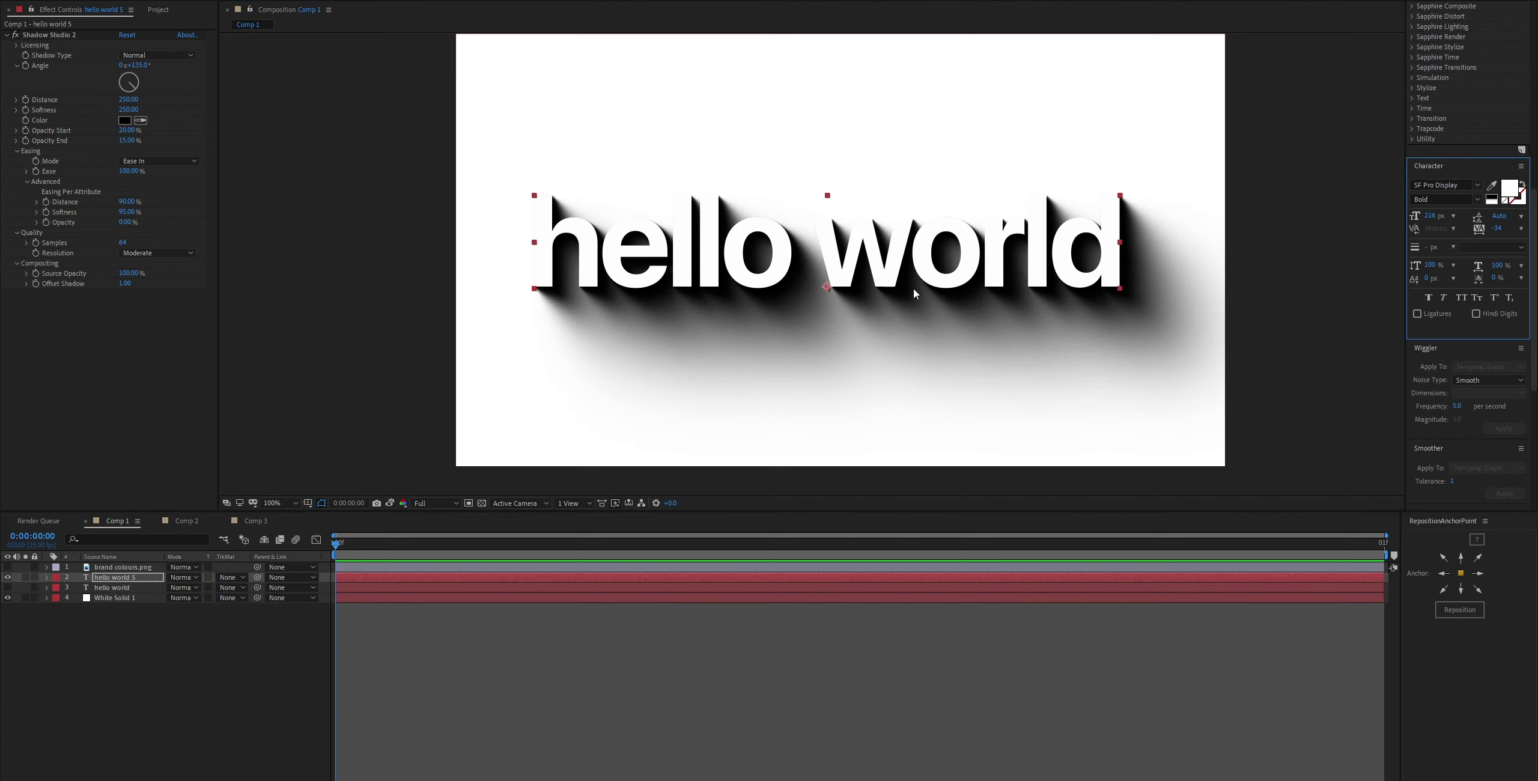
{"action": "left_click", "coordinate": [708, 259]}
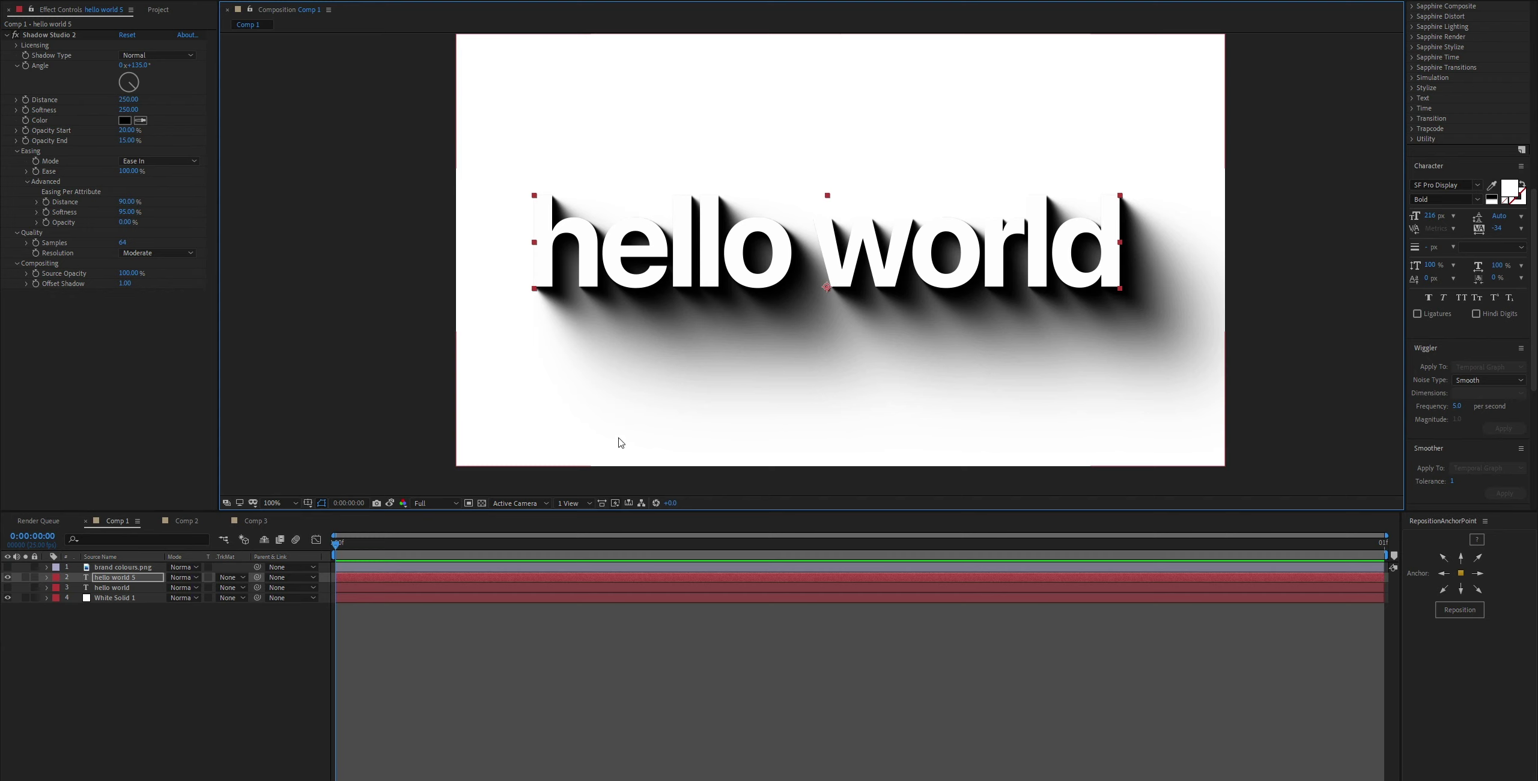
{"action": "left_click_drag", "start_coordinate": [692, 293], "coordinate": [586, 278]}
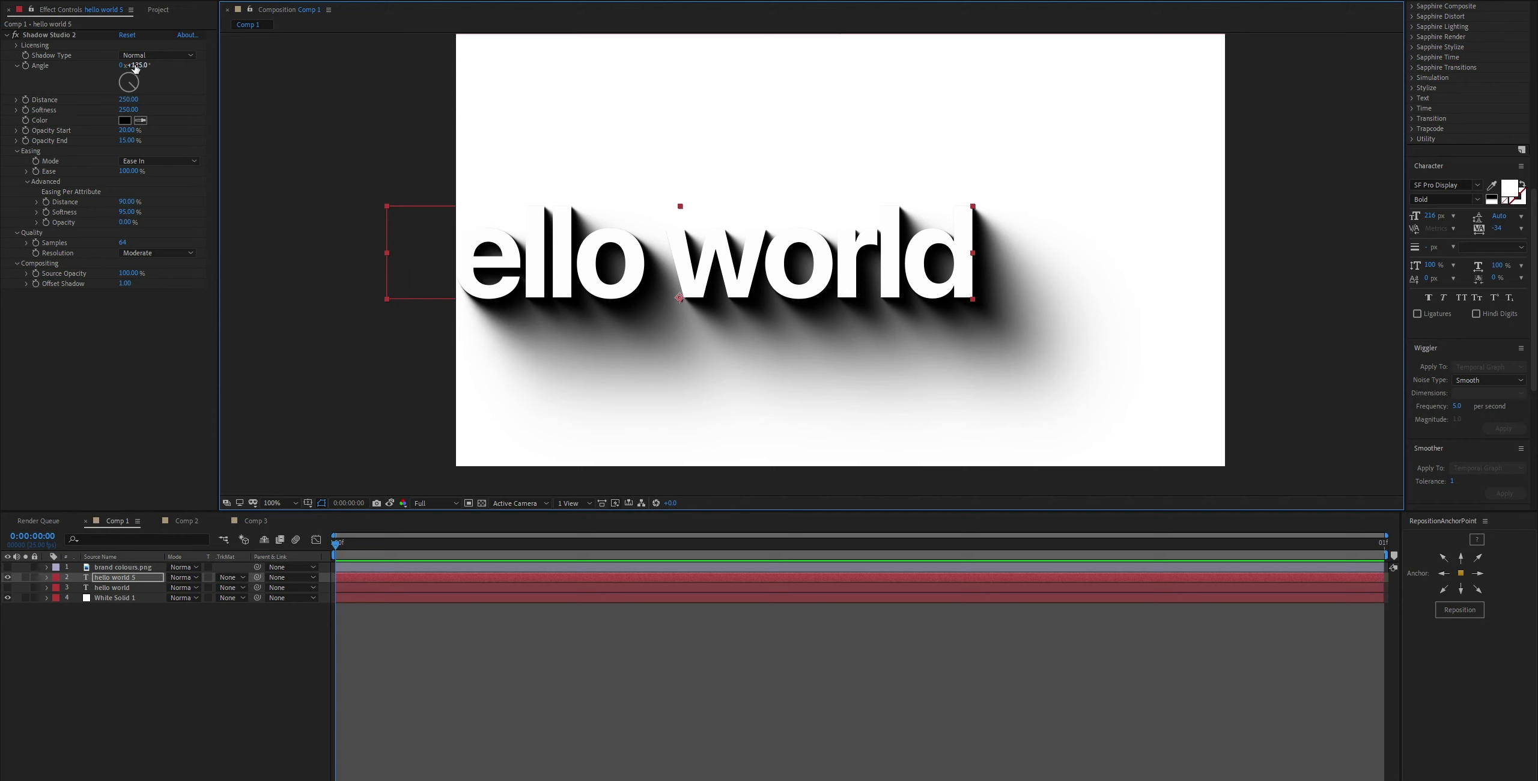
Set the Shadow Studio 2 angle to 90° and fine-tune the text's horizontal position.
{"action": "left_click_drag", "start_coordinate": [135, 68], "coordinate": [229, 70]}
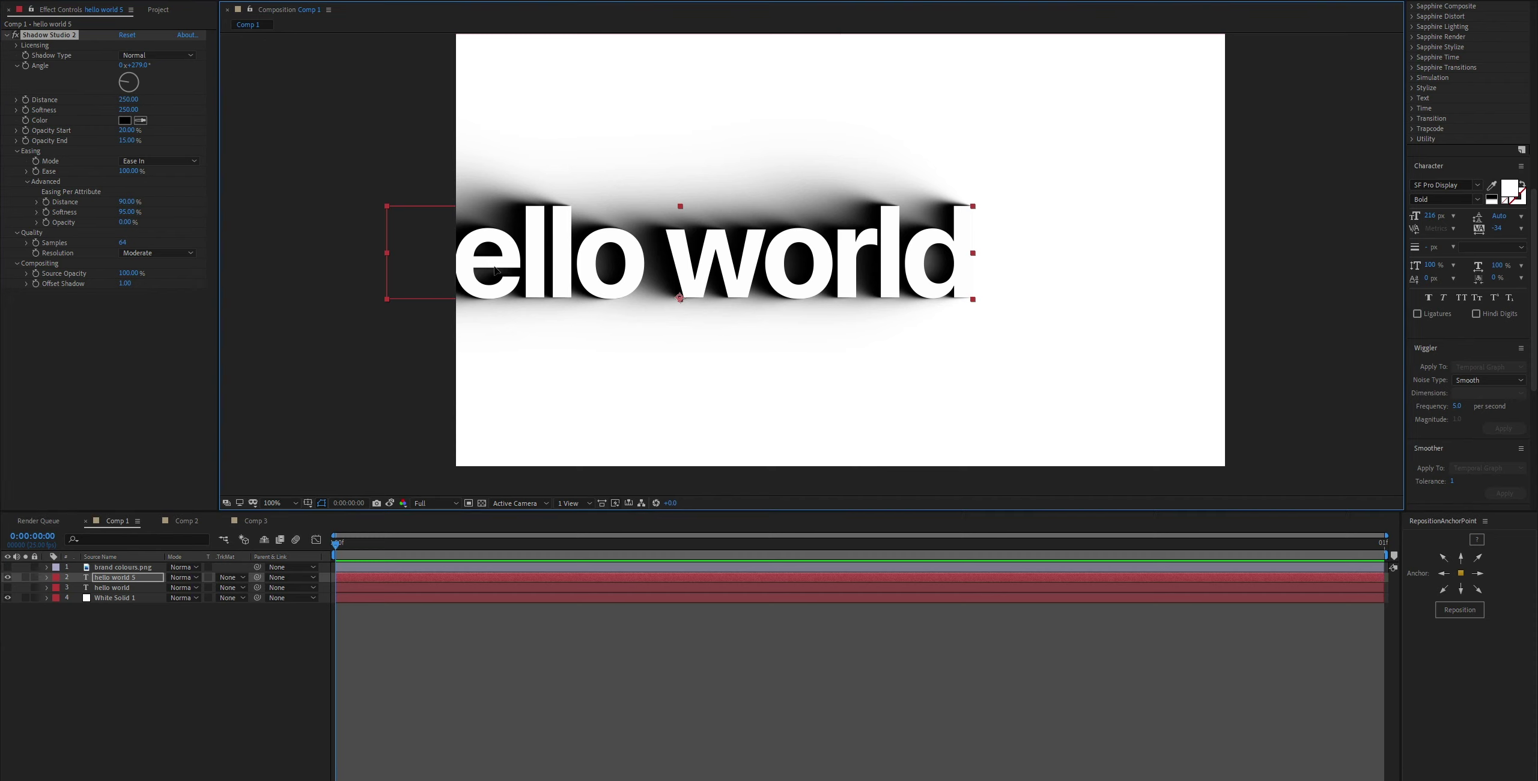
{"action": "left_click_drag", "start_coordinate": [505, 264], "coordinate": [449, 268]}
{"action": "left_click_drag", "start_coordinate": [133, 83], "coordinate": [137, 83]}
{"action": "left_click", "coordinate": [134, 65]}
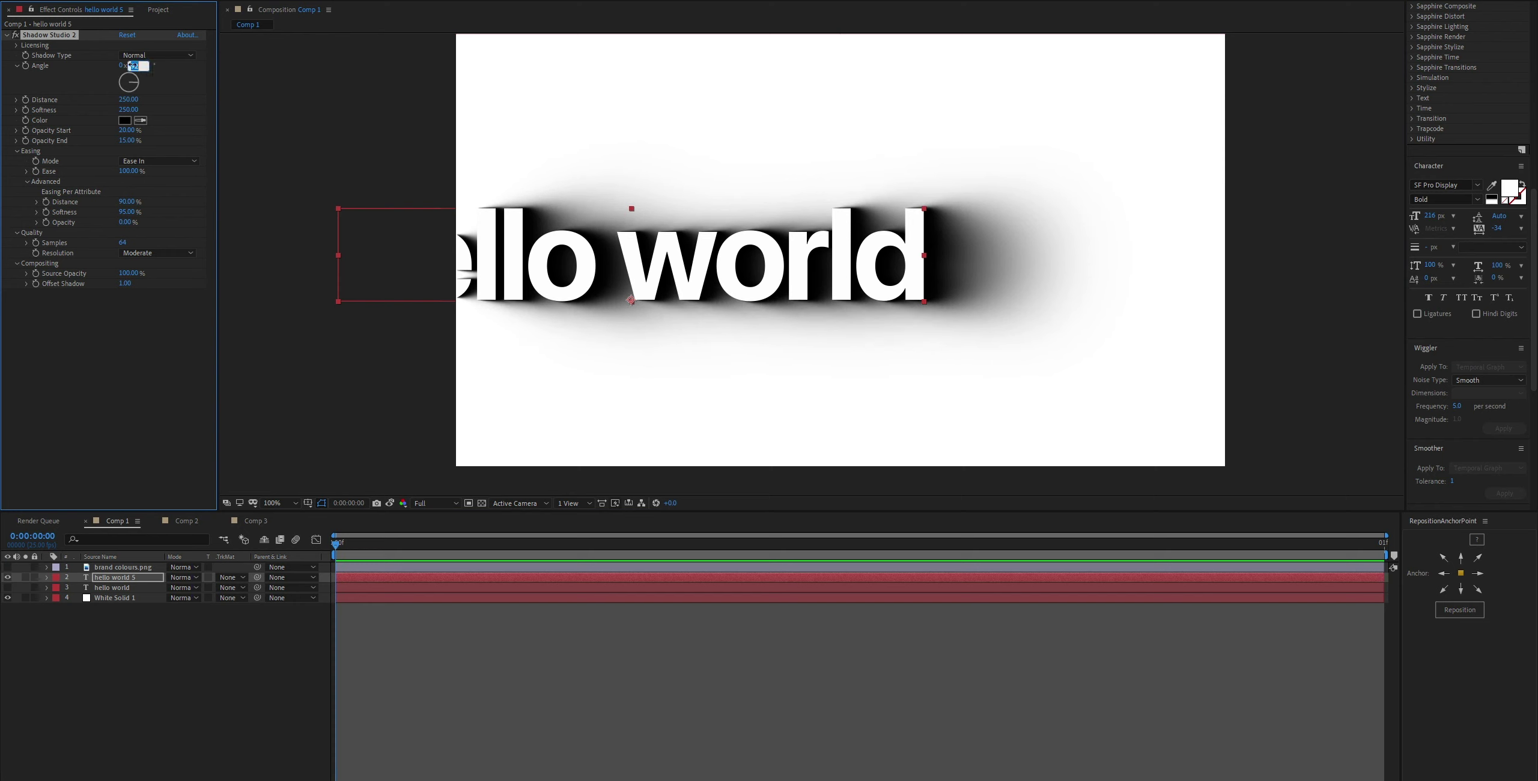
{"action": "key", "text": "Return"}
{"action": "left_click_drag", "start_coordinate": [492, 259], "coordinate": [526, 255]}
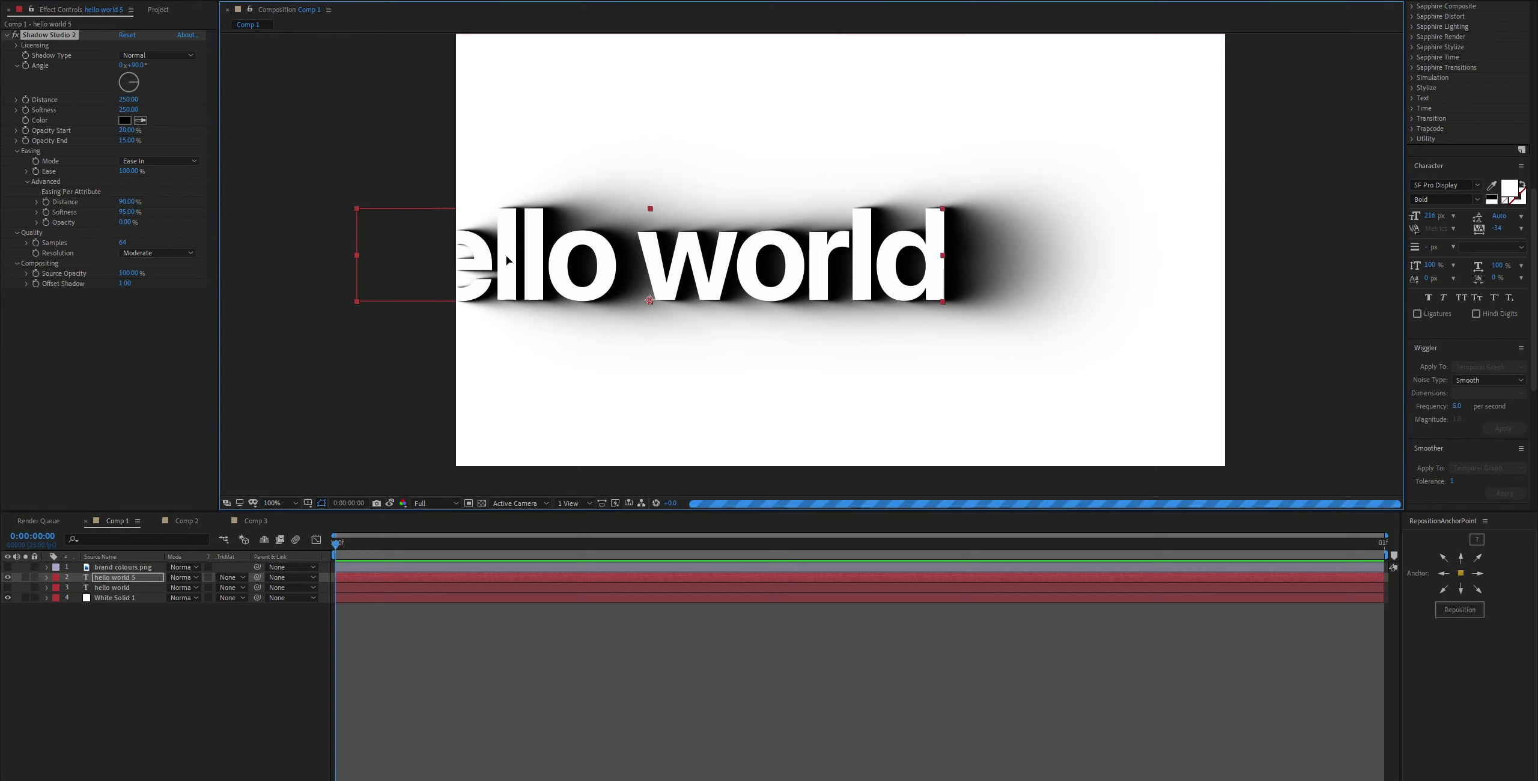
{"action": "left_click_drag", "start_coordinate": [507, 259], "coordinate": [389, 243]}
Preview the slide-in, park on frame 24, then open Composition Settings with Ctrl+K.
{"action": "left_click_drag", "start_coordinate": [336, 546], "coordinate": [1346, 565]}
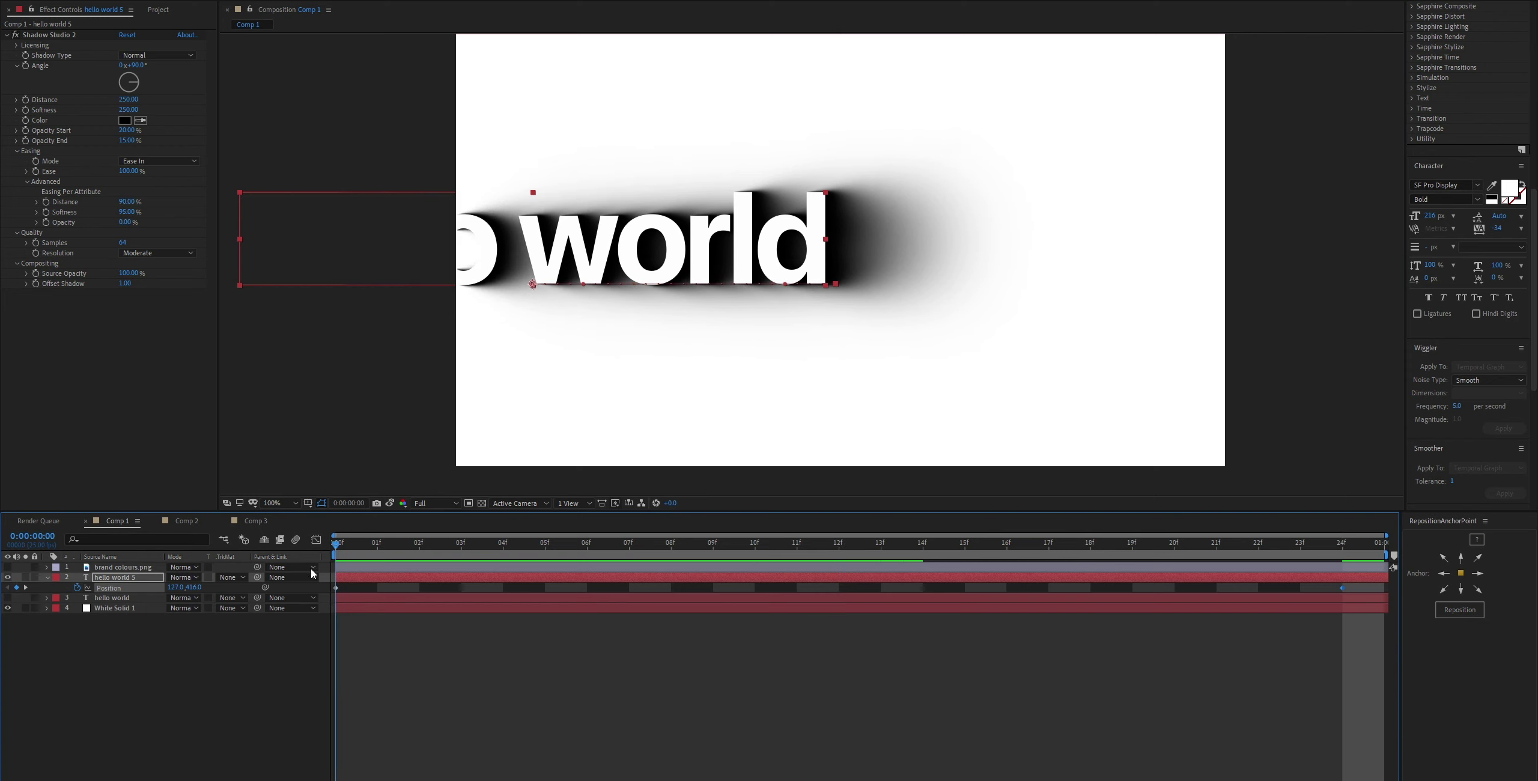
{"action": "key", "text": "space"}
{"action": "key", "text": "space"}
{"action": "left_click", "coordinate": [1072, 716]}
{"action": "left_click", "coordinate": [551, 194]}
{"action": "left_click", "coordinate": [385, 332]}
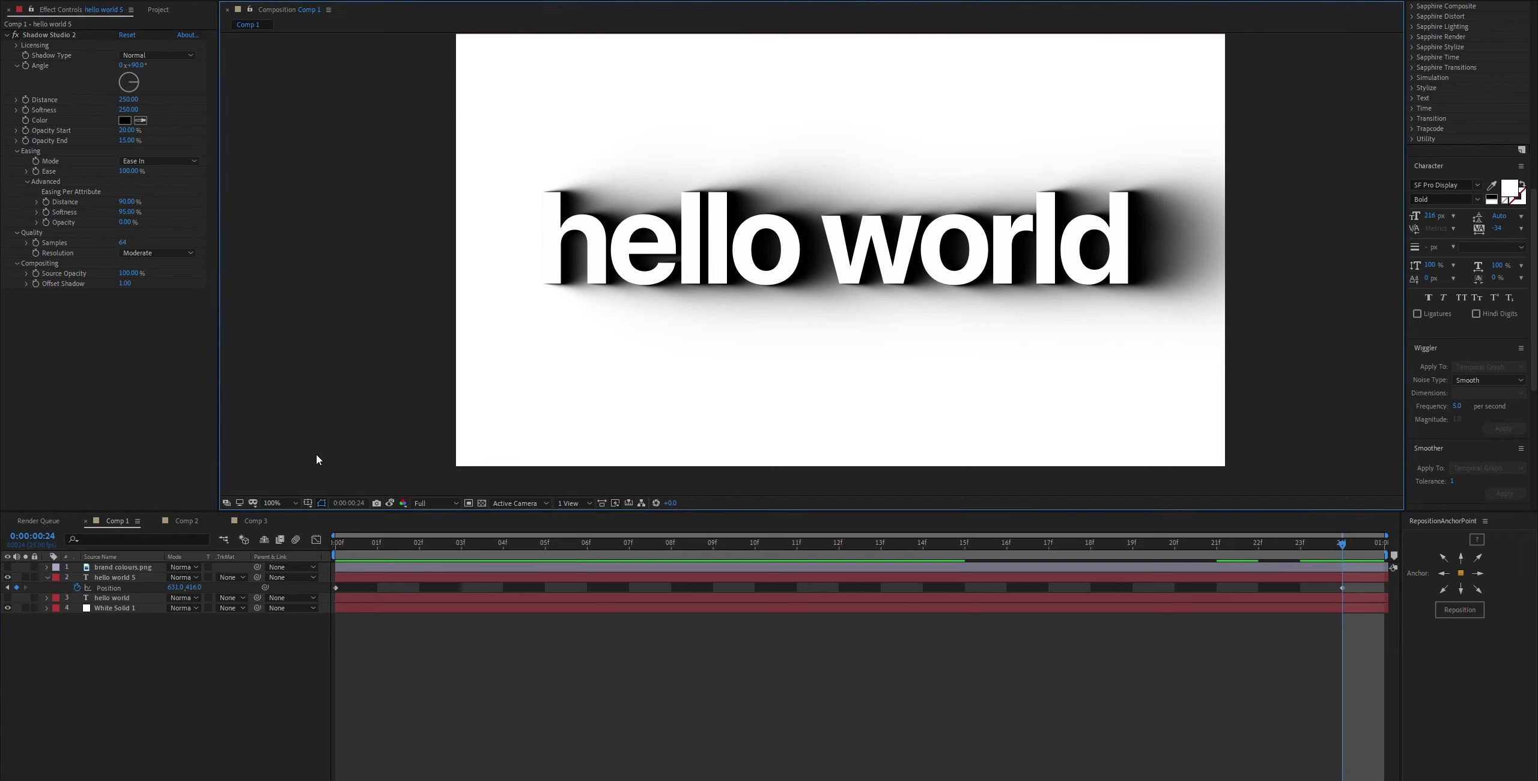
{"action": "key", "text": "ctrl+k"}
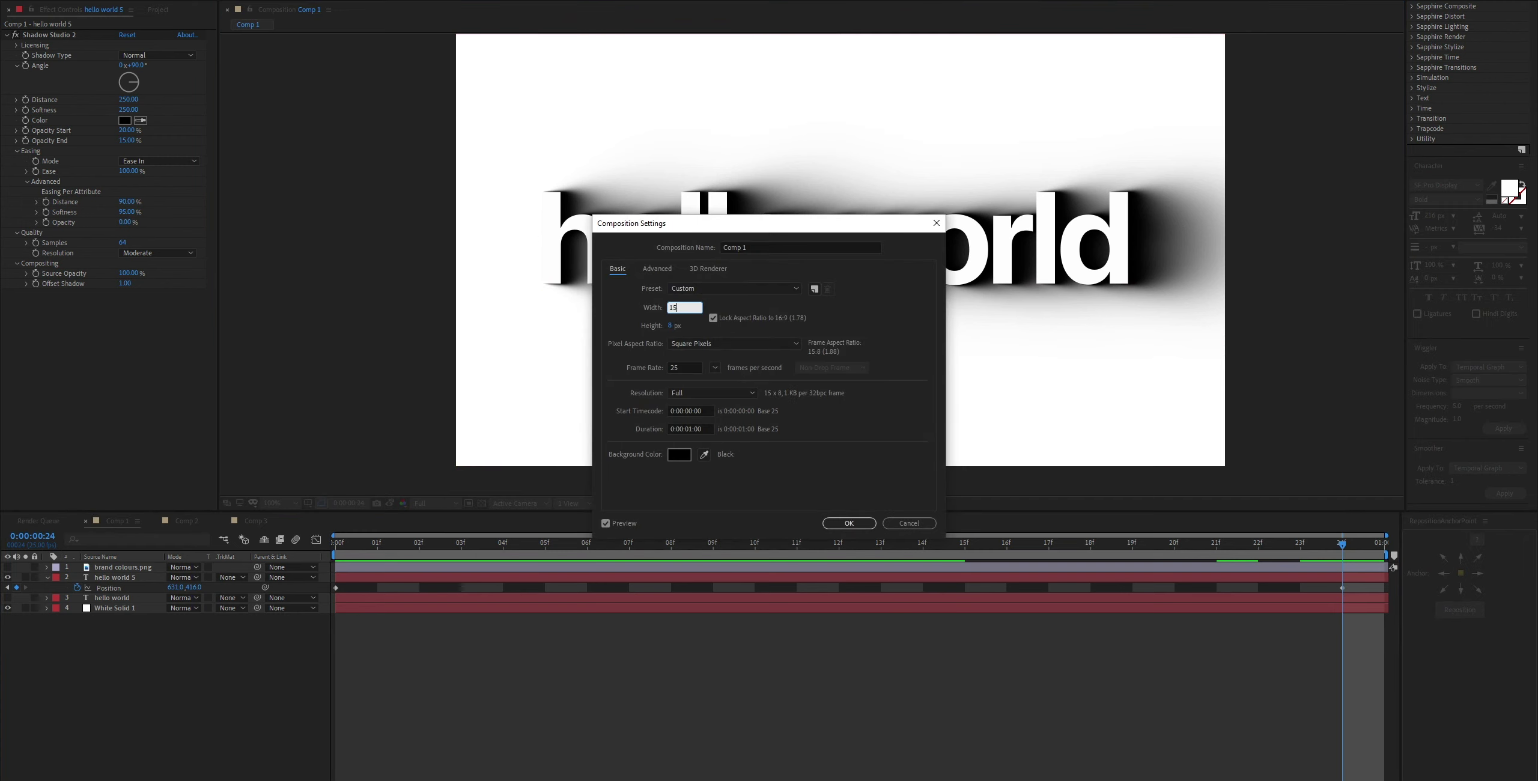
Apply the 1500 px width to Comp 1 and scrub back near the start.
{"action": "key", "text": "Return"}
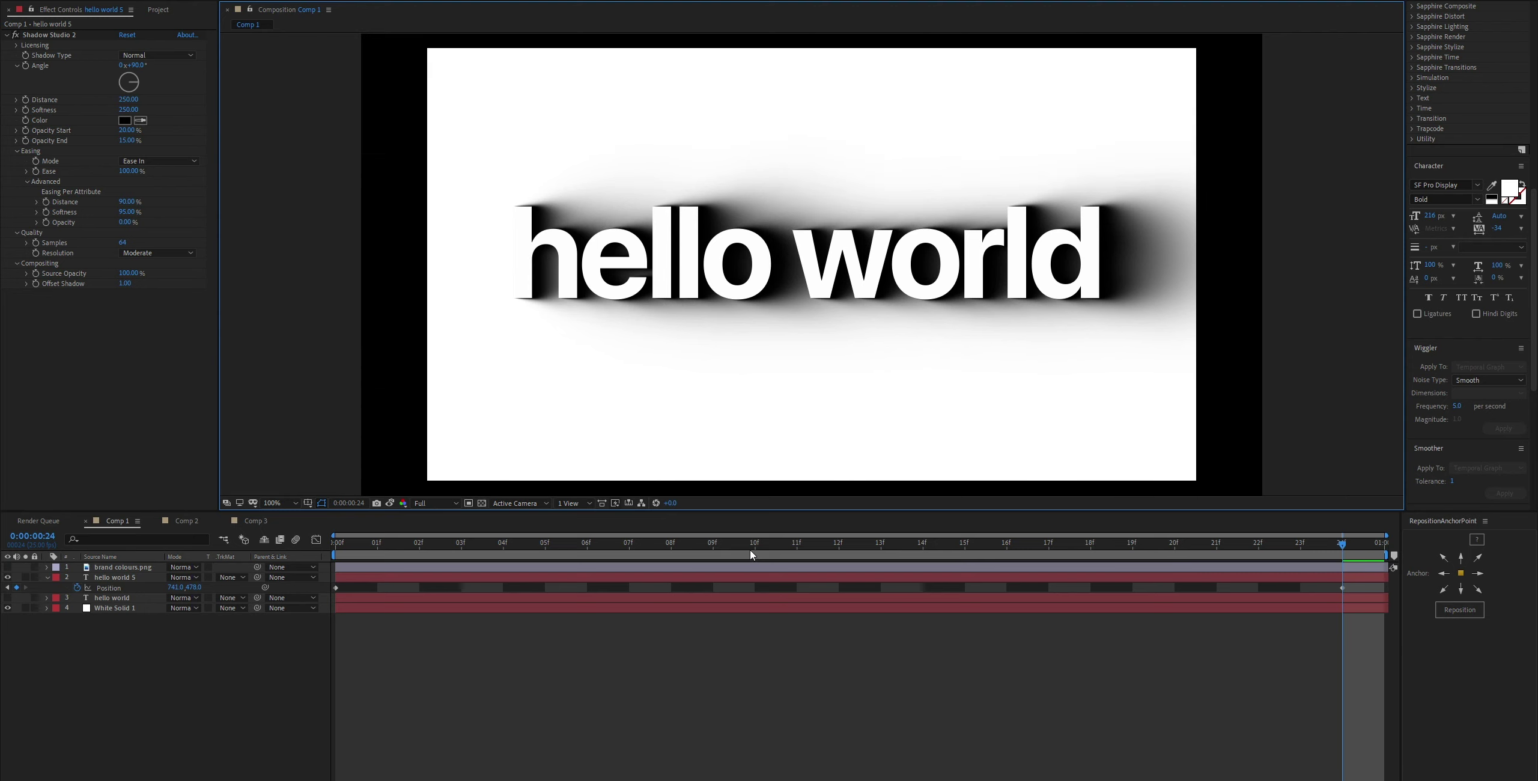
{"action": "left_click_drag", "start_coordinate": [751, 553], "coordinate": [1342, 553]}
{"action": "left_click", "coordinate": [160, 9]}
Nest Comp 1 in a new Comp 4 sized 1280×720 and play it back.
{"action": "left_click_drag", "start_coordinate": [51, 134], "coordinate": [40, 504]}
{"action": "key", "text": "ctrl+k"}
{"action": "key", "text": "Return"}
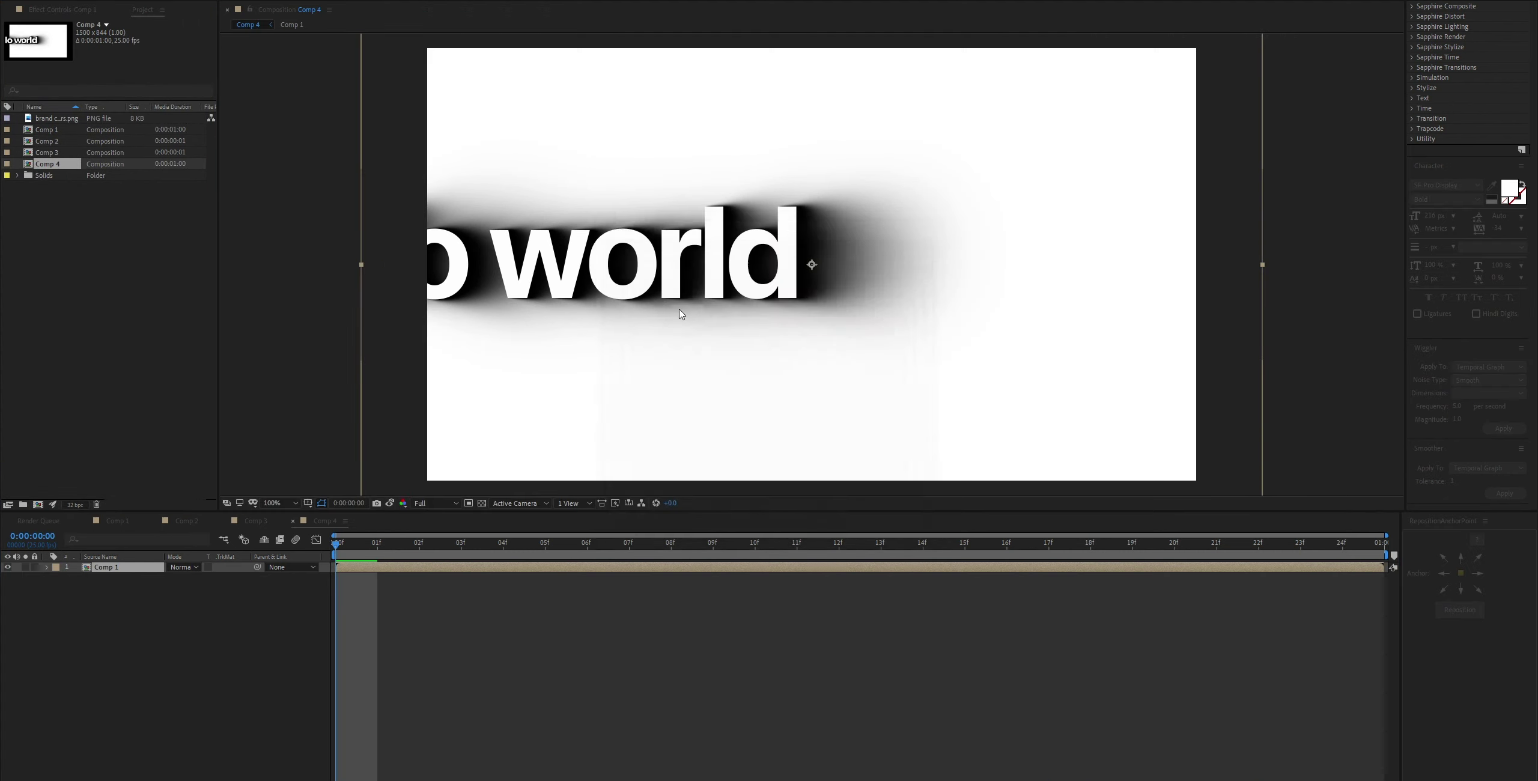
{"action": "key", "text": "space"}
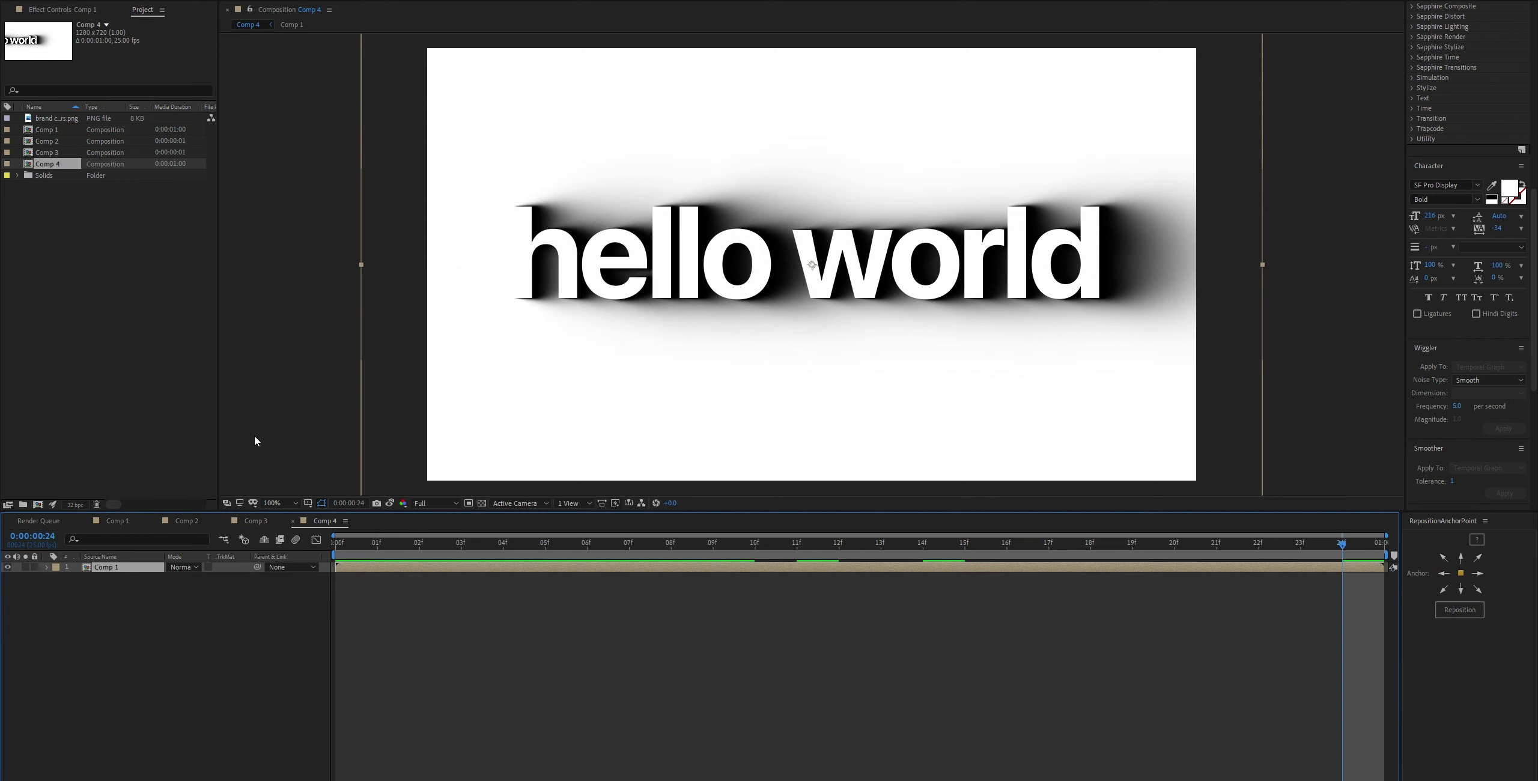
Open the nested Comp 1 from Comp 4 and select the hello world 5 layer.
{"action": "left_click", "coordinate": [7, 134]}
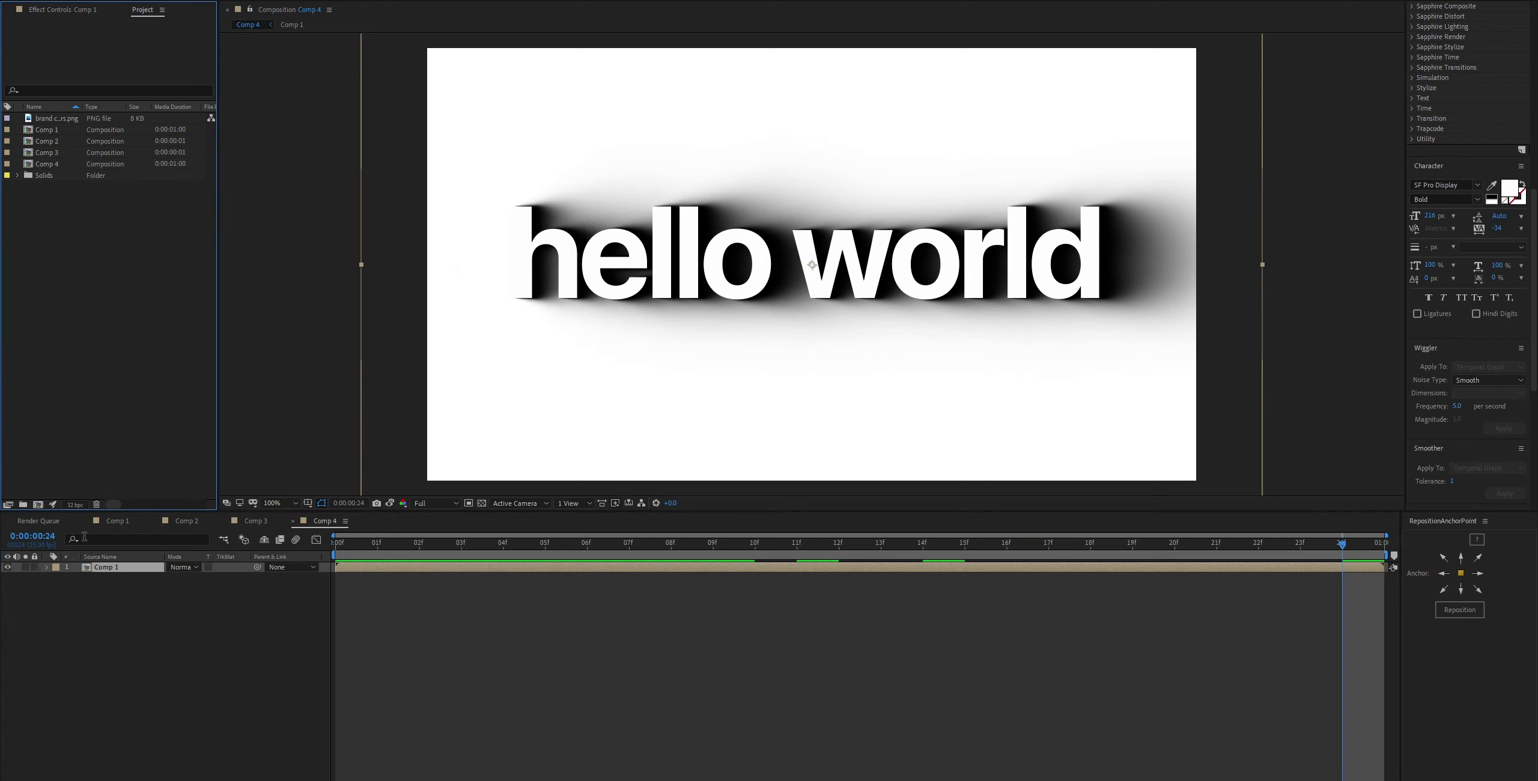
{"action": "double_click", "coordinate": [103, 567]}
{"action": "left_click", "coordinate": [104, 578]}
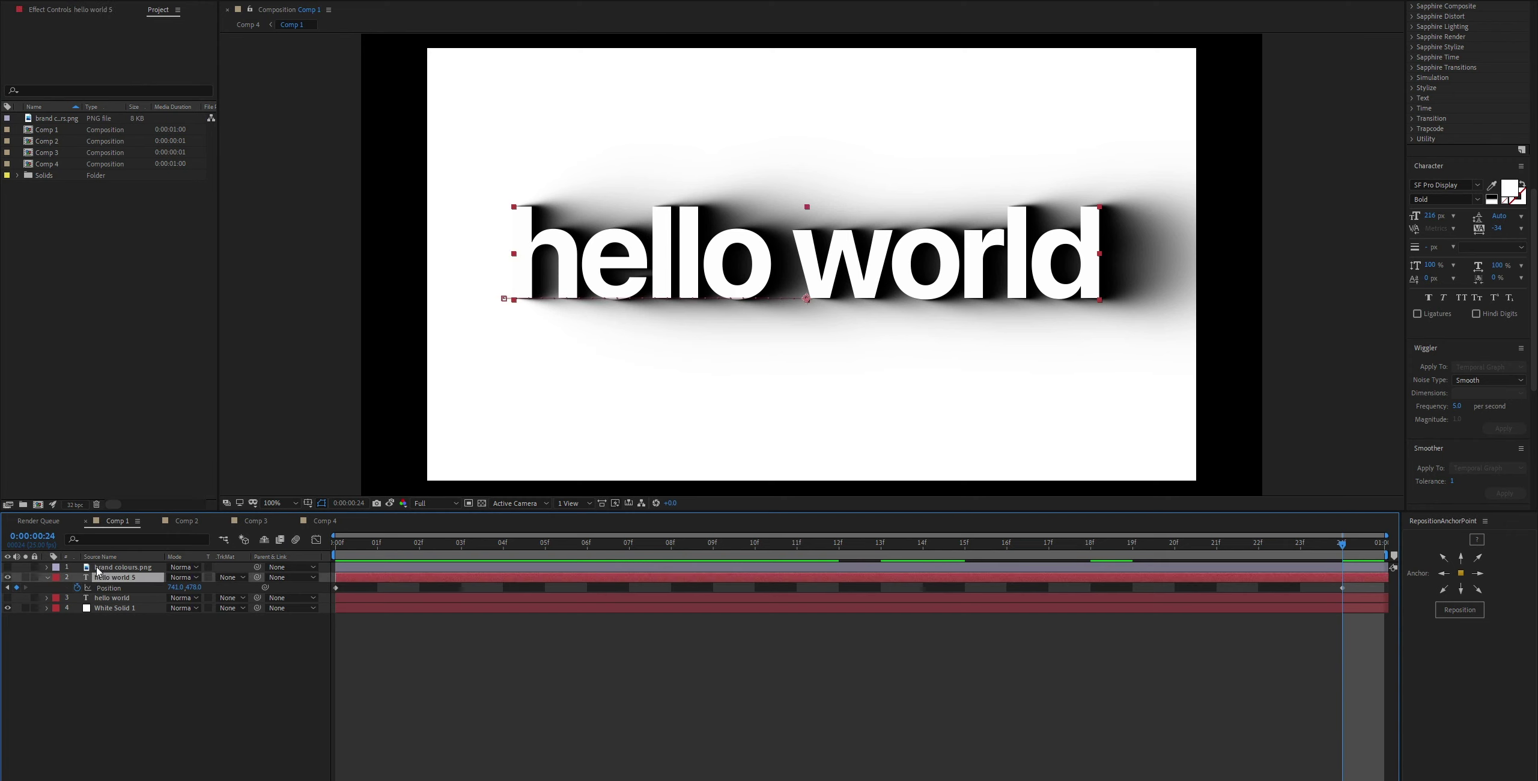
Create a new Comp 5 and paste the hello world text layer into it.
{"action": "left_click", "coordinate": [152, 656]}
{"action": "key", "text": "ctrl+n"}
{"action": "key", "text": "Return"}
{"action": "key", "text": "ctrl+v"}
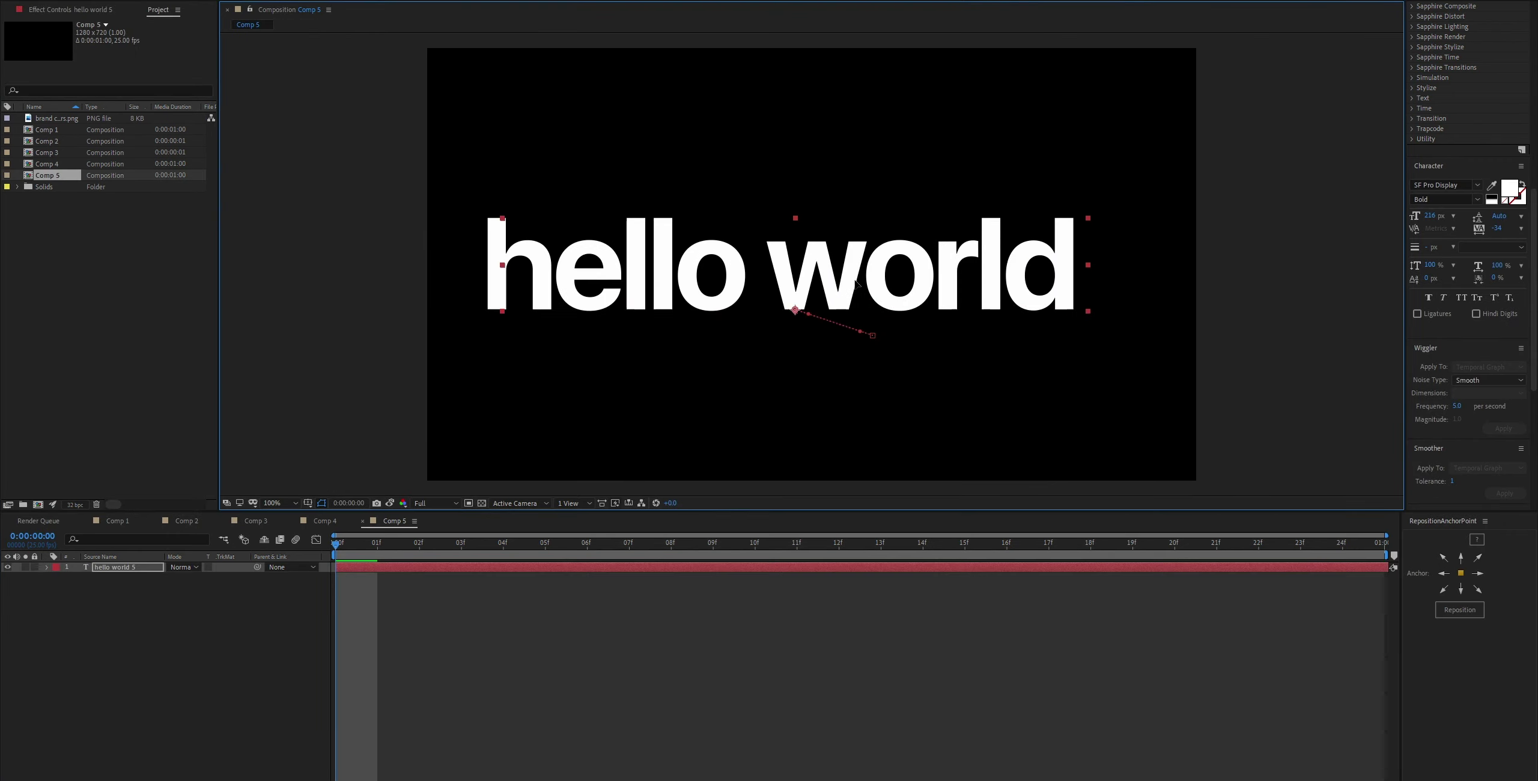
{"action": "key", "text": "p"}
Crop Comp 5 tightly around the text with Crop Comp to Region of Interest.
{"action": "left_click", "coordinate": [238, 640]}
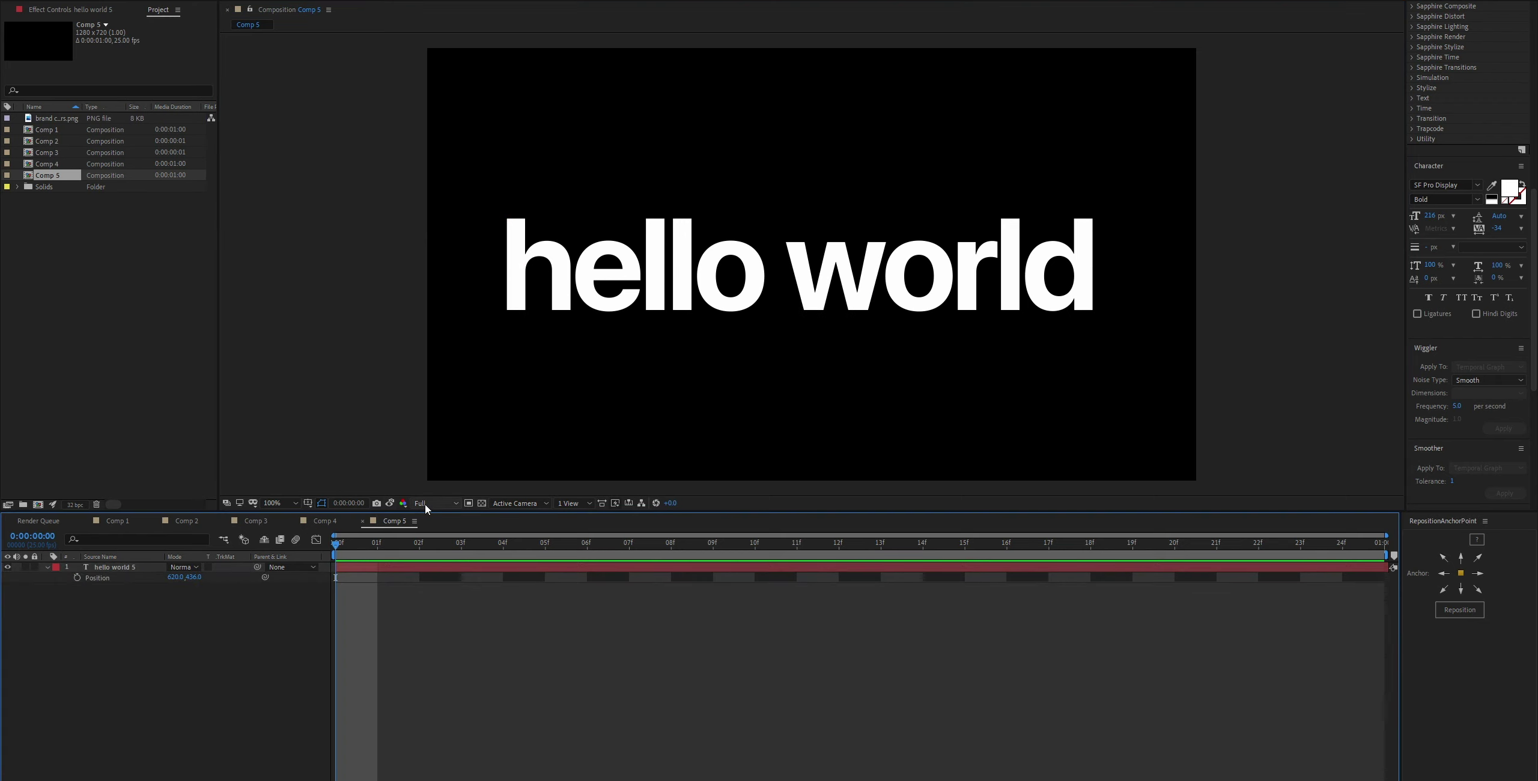
{"action": "left_click", "coordinate": [533, 236]}
{"action": "left_click", "coordinate": [59, 1]}
{"action": "left_click", "coordinate": [97, 48]}
{"action": "left_click", "coordinate": [419, 640]}
Switch to Comp 1 and start editing its width in Composition Settings.
{"action": "left_click", "coordinate": [136, 521]}
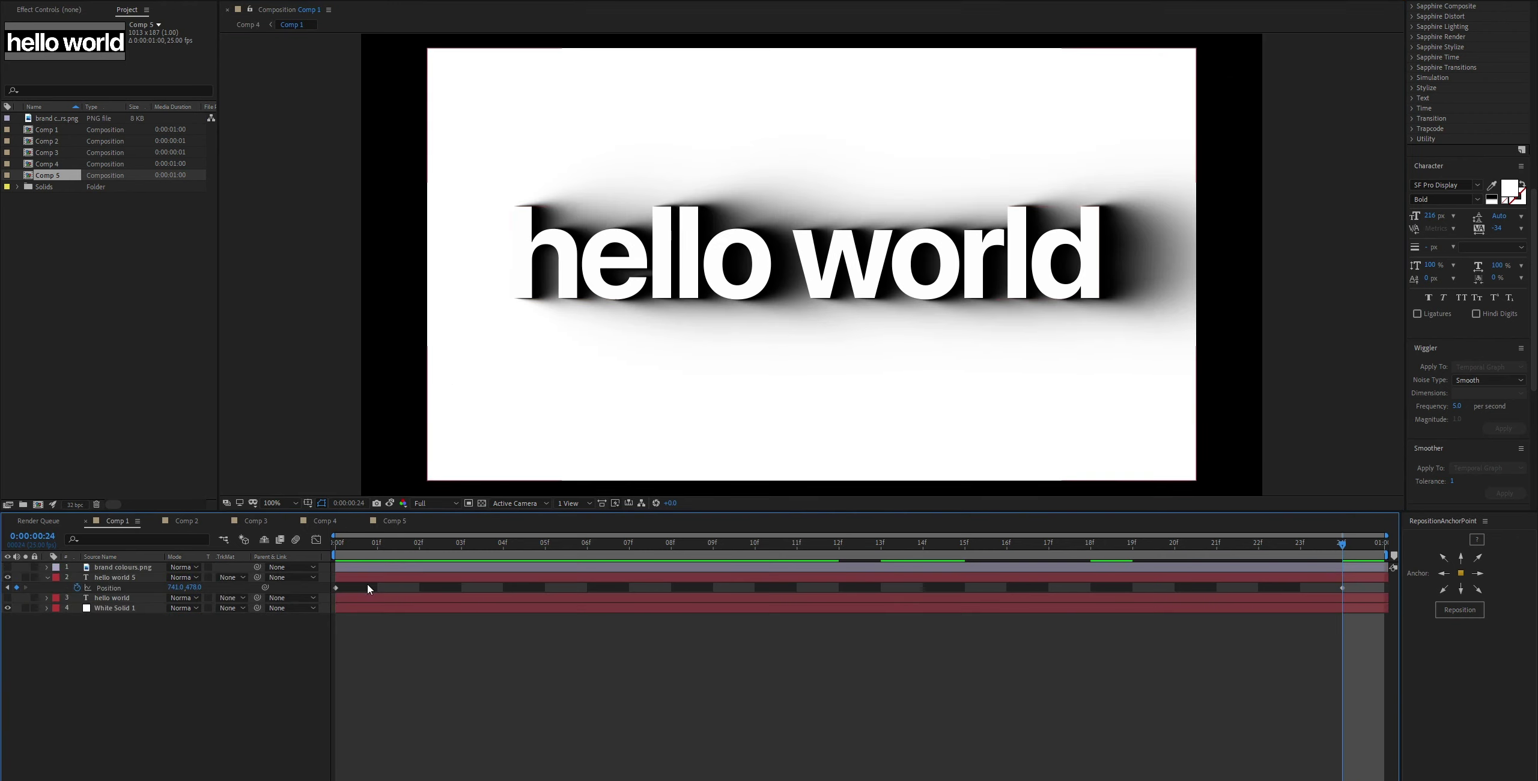
{"action": "key", "text": "ctrl+k"}
{"action": "left_click", "coordinate": [679, 308]}
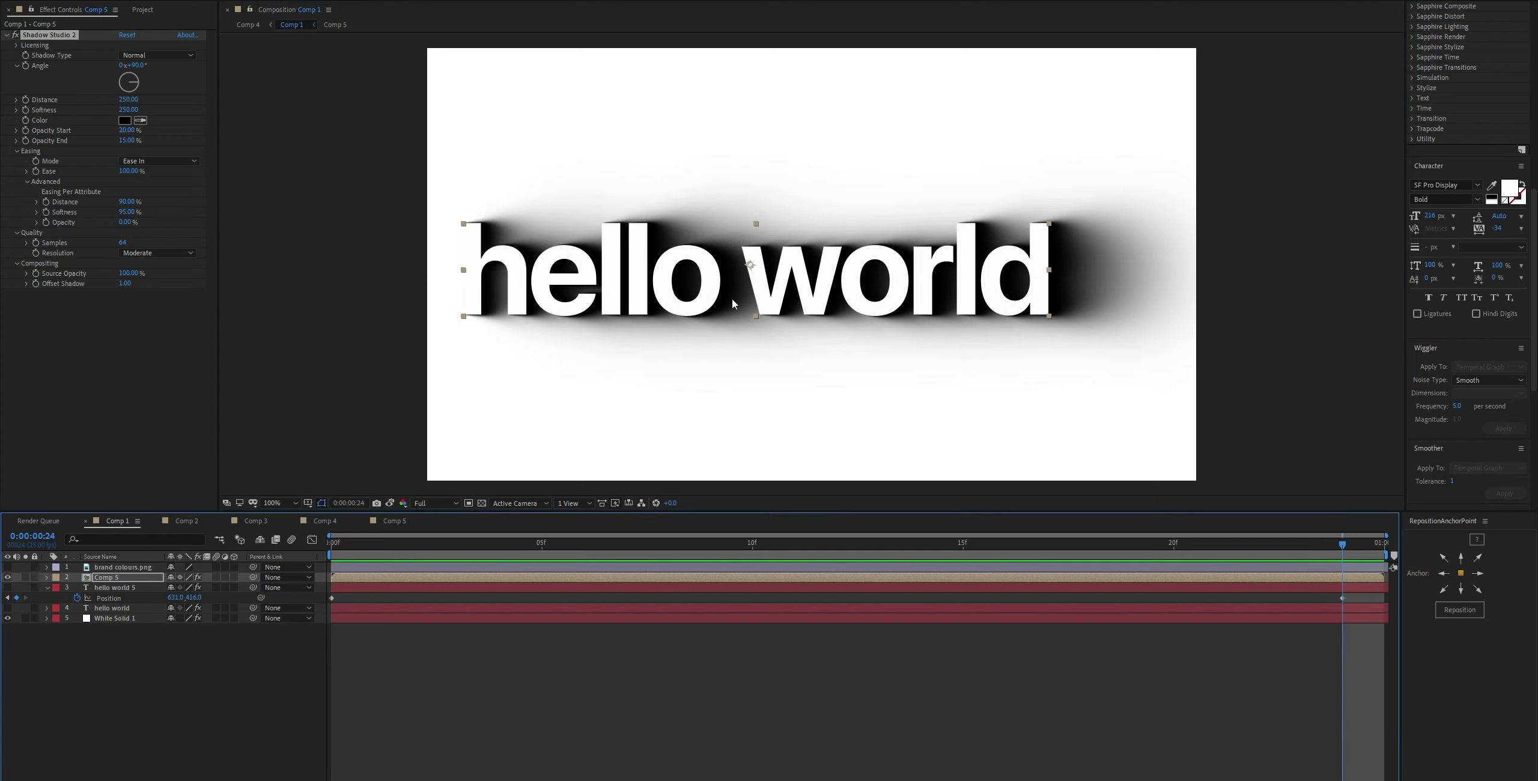
Shift the Comp 5 precomp slightly right so hello world stays fully in frame, then select it.
{"action": "left_click_drag", "start_coordinate": [733, 299], "coordinate": [616, 299]}
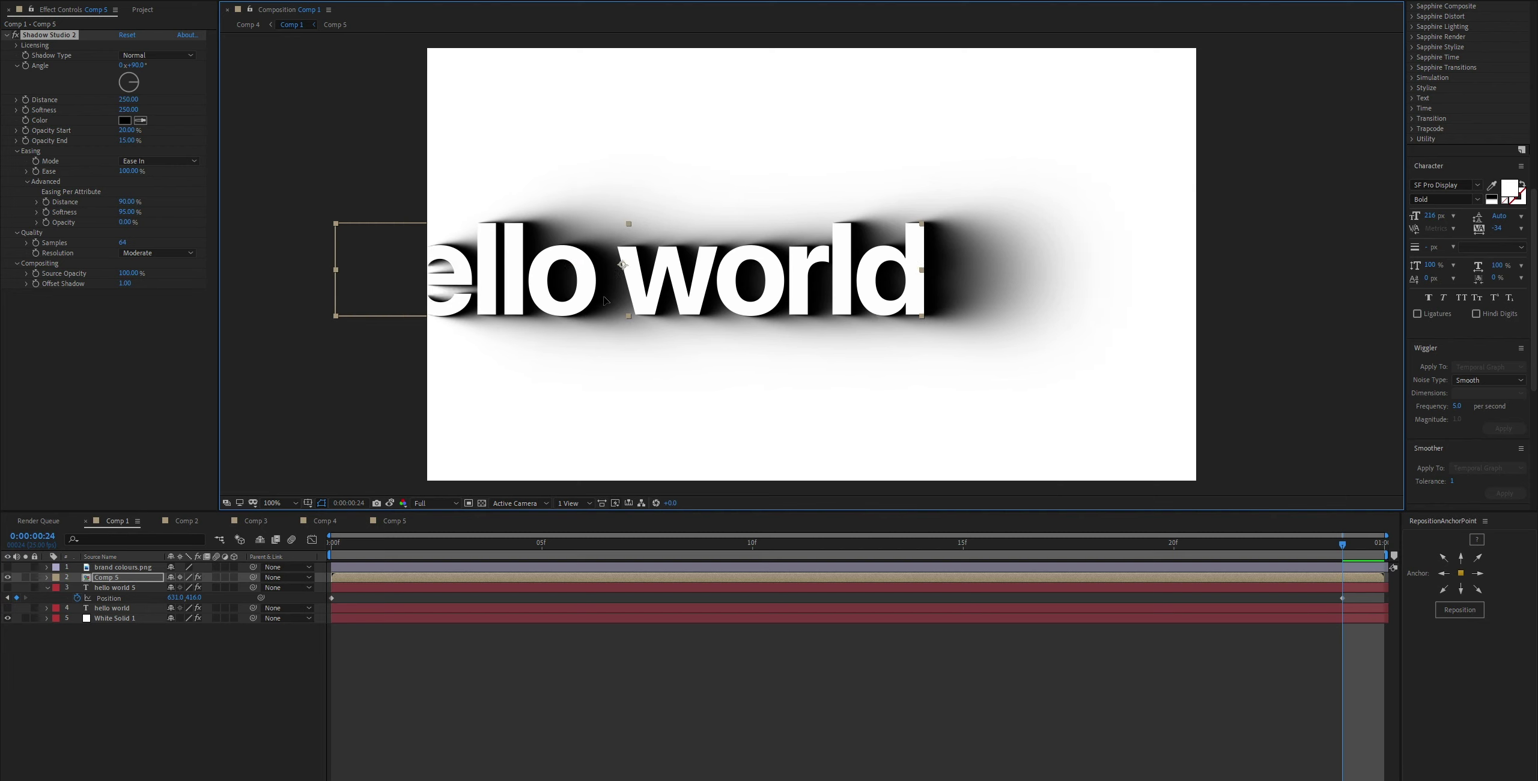
{"action": "key", "text": "ctrl+z"}
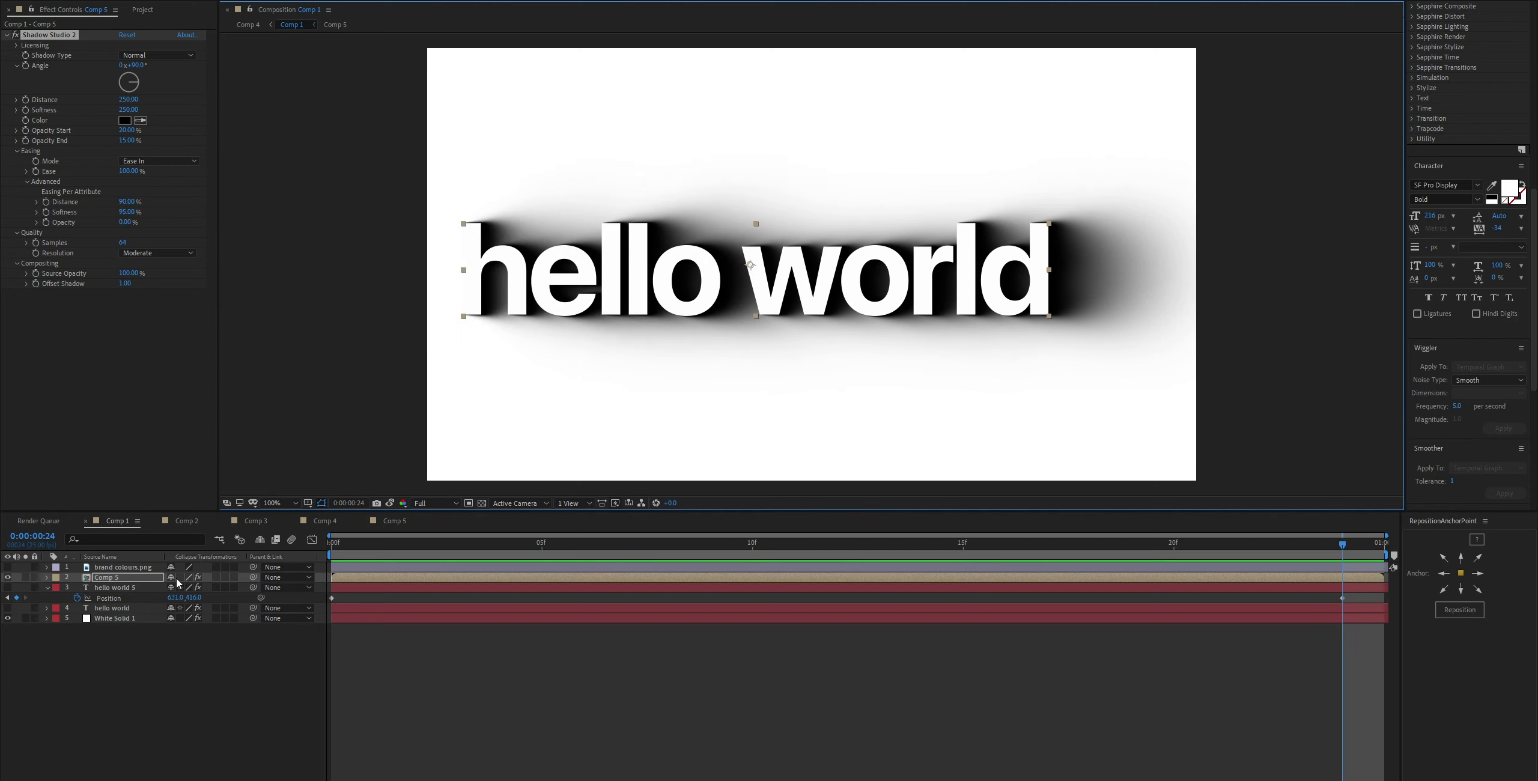
{"action": "left_click_drag", "start_coordinate": [691, 296], "coordinate": [727, 278]}
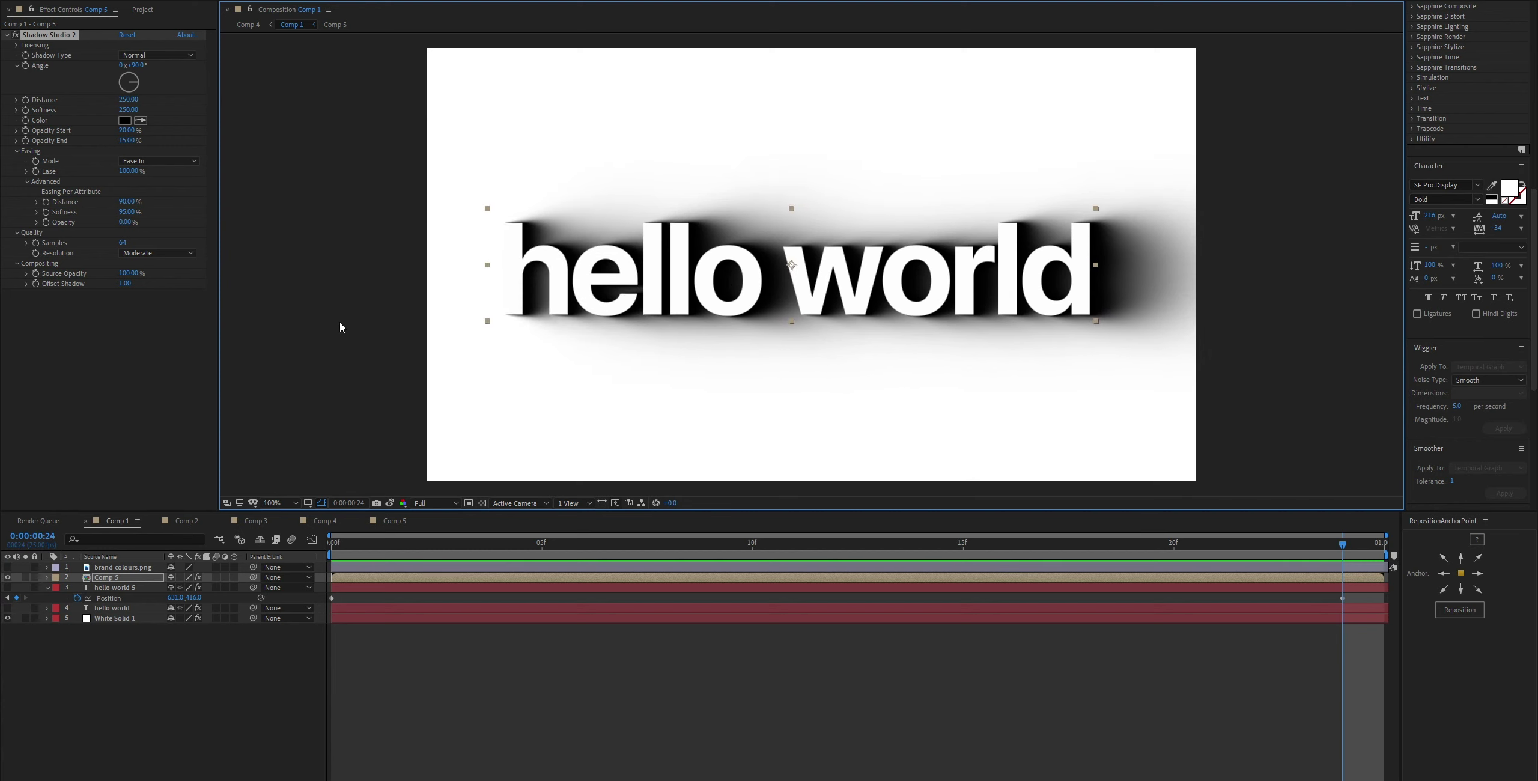
{"action": "left_click", "coordinate": [317, 353]}
{"action": "left_click", "coordinate": [136, 368]}
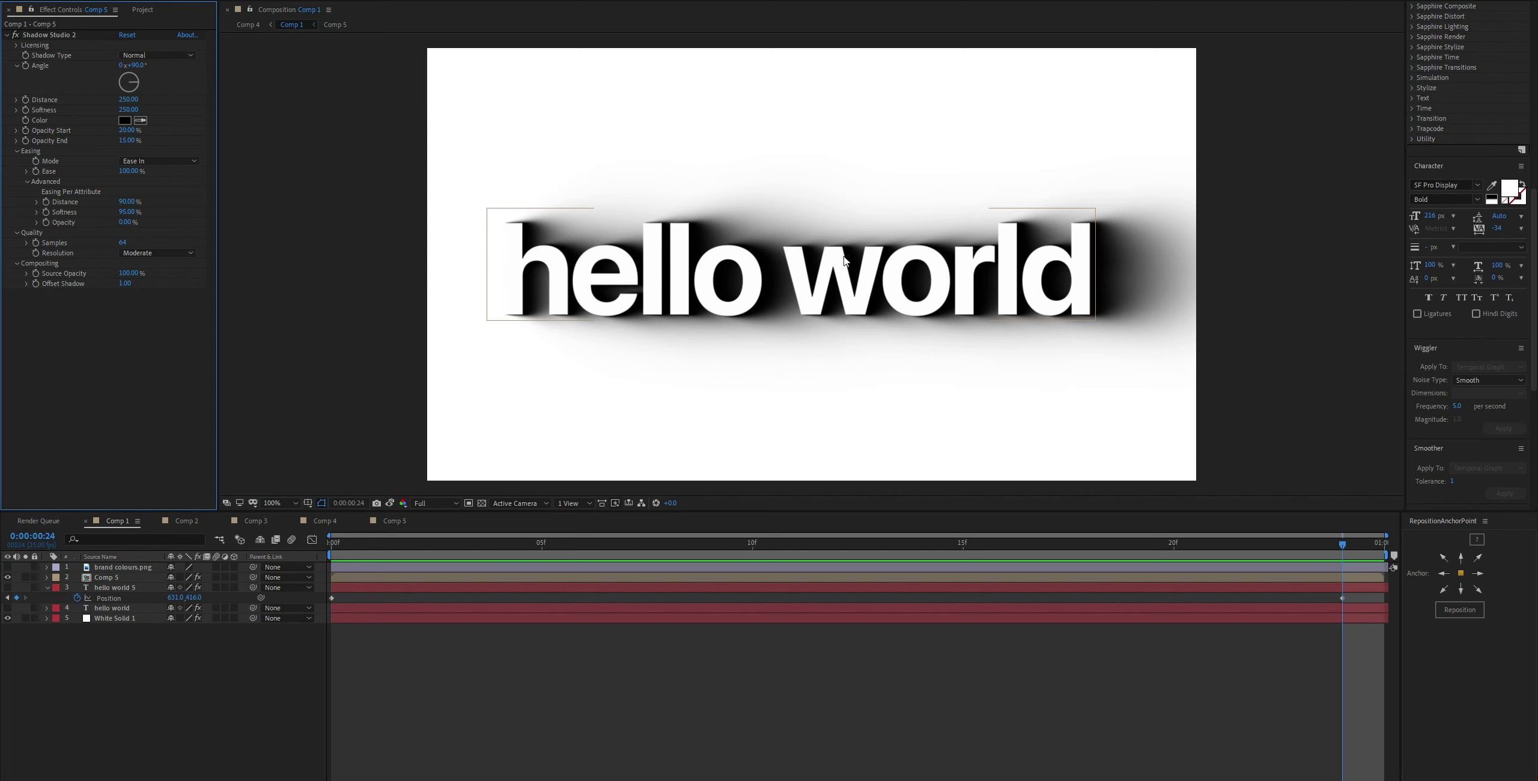
{"action": "left_click", "coordinate": [140, 578]}
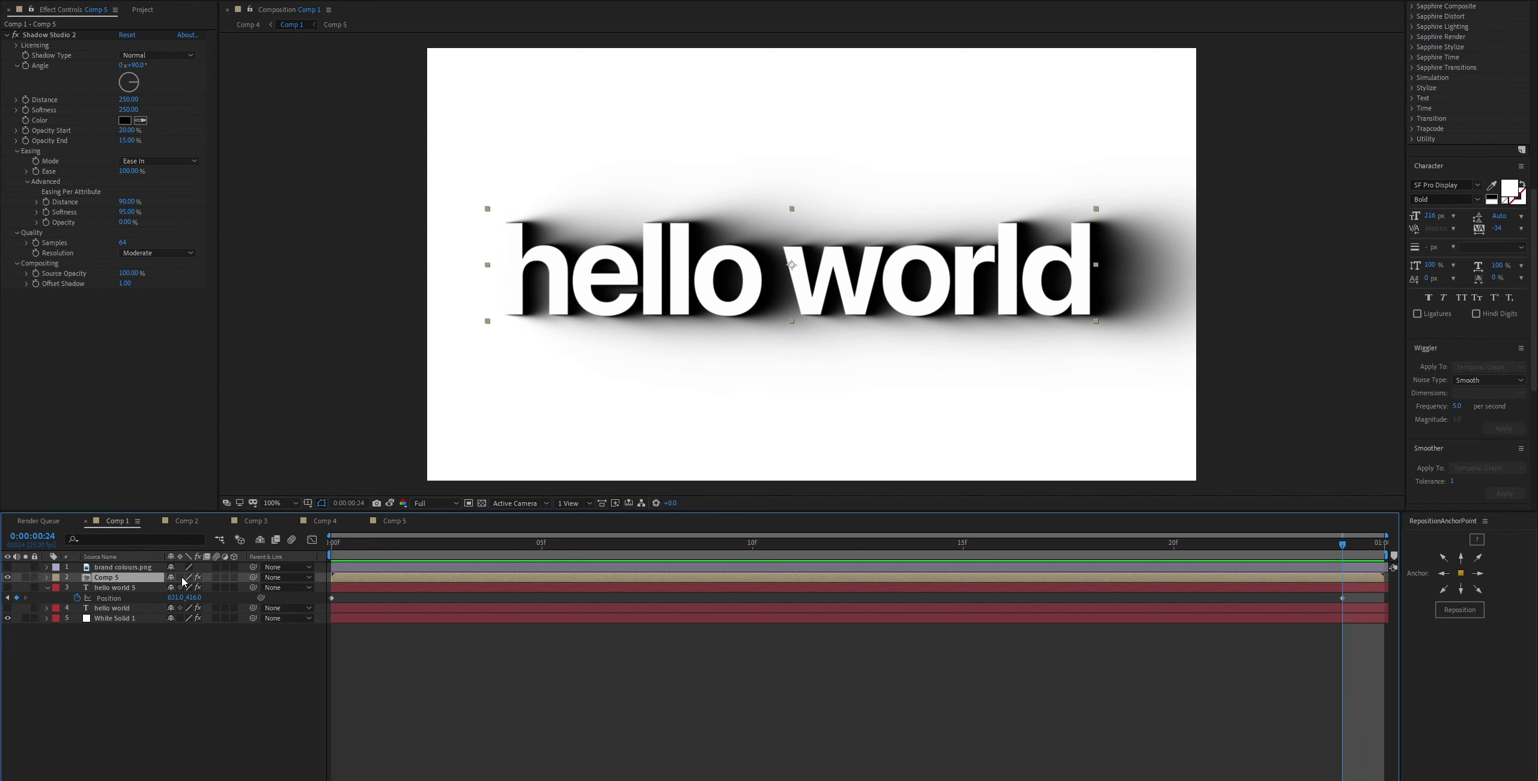
Add product_image_web.jpg to Comp 1 and scale it down to about 68.9%.
{"action": "left_click", "coordinate": [142, 9]}
{"action": "left_click_drag", "start_coordinate": [57, 186], "coordinate": [690, 265]}
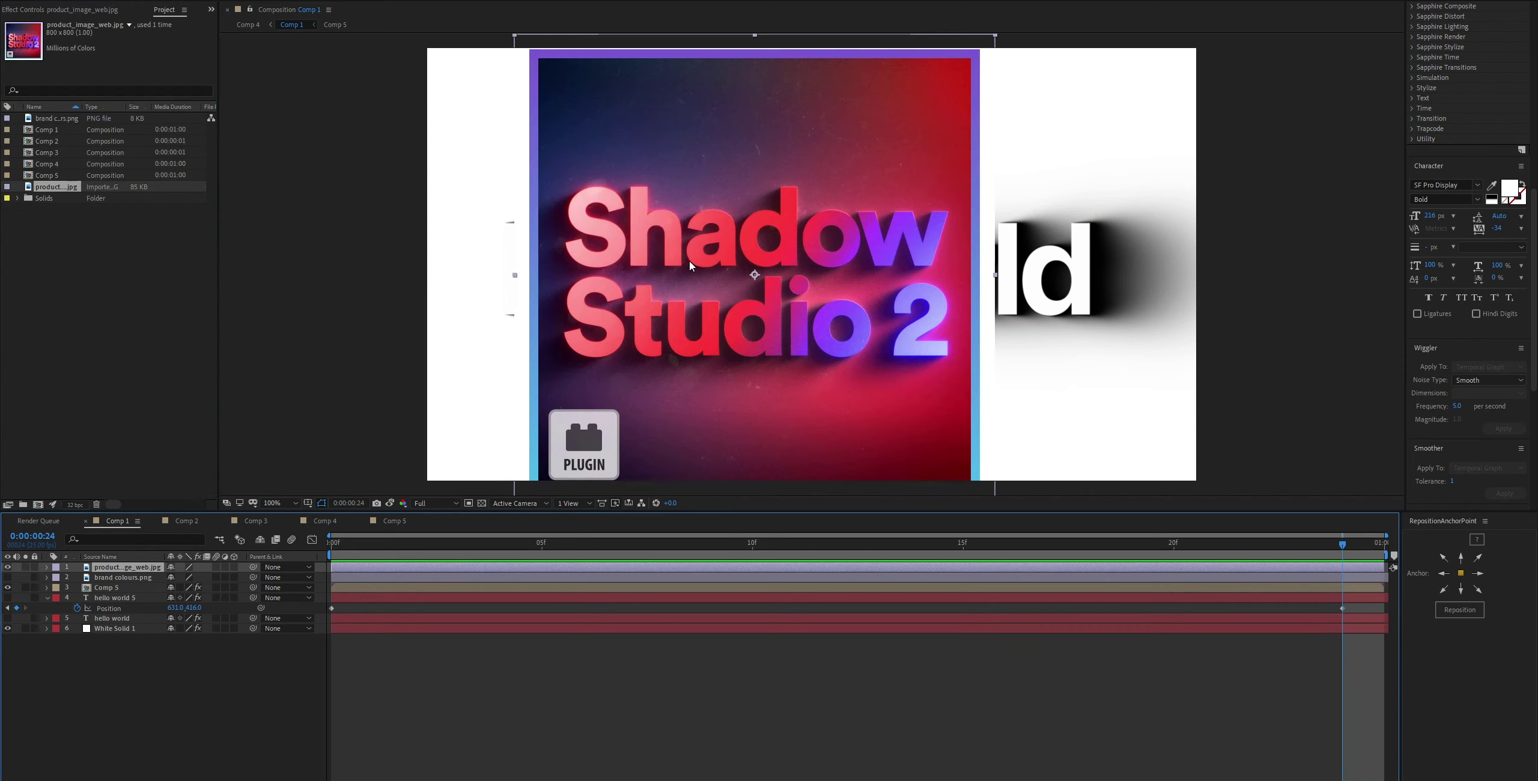
{"action": "key", "text": "s"}
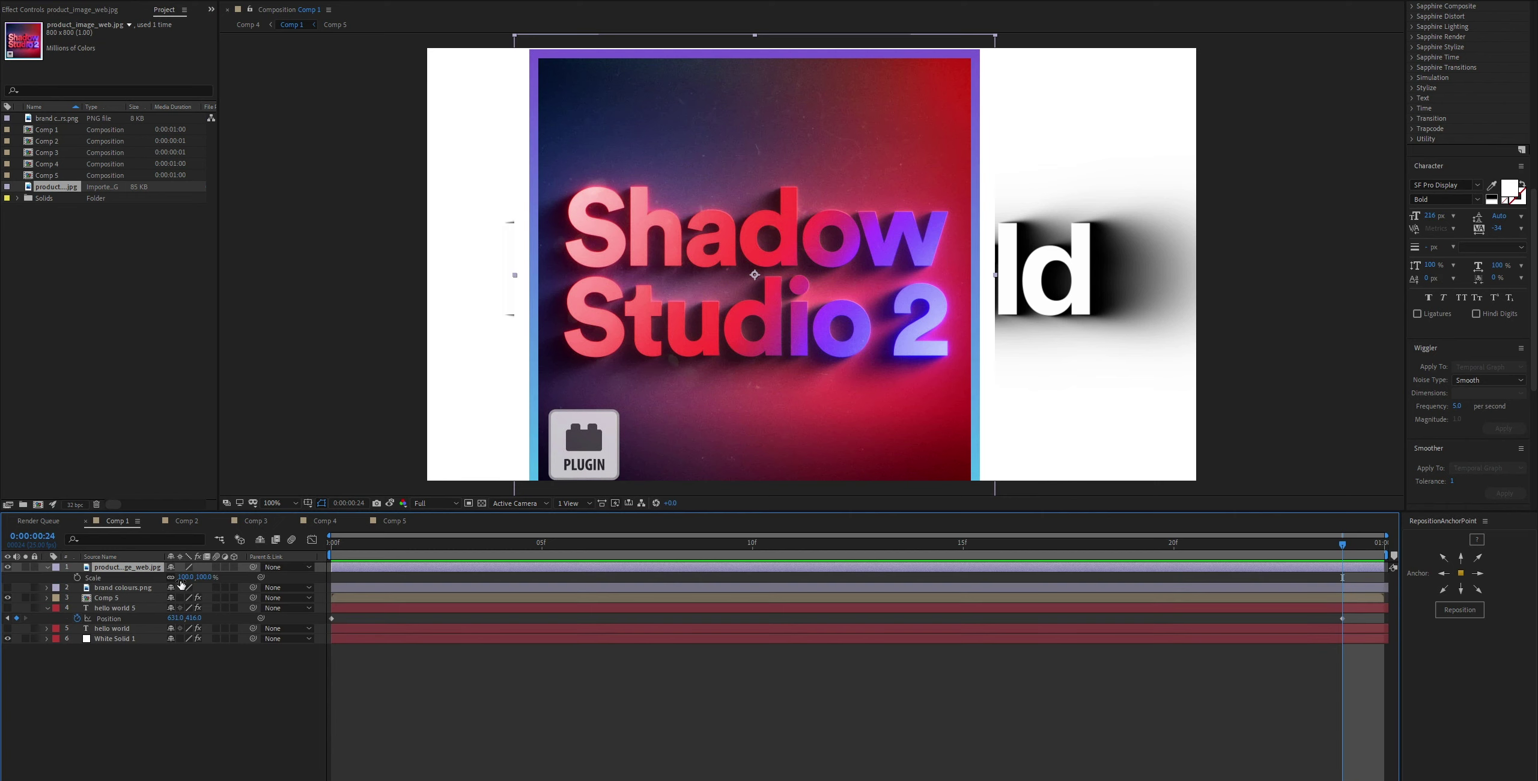
{"action": "left_click_drag", "start_coordinate": [183, 577], "coordinate": [3, 582]}
{"action": "left_click_drag", "start_coordinate": [765, 330], "coordinate": [699, 310]}
Apply Shadow Studio 2 to the image with Radial shadow type and origin above the frame.
{"action": "key", "text": "ctrl+space"}
{"action": "type", "text": "sha"}
{"action": "key", "text": "Return"}
{"action": "left_click", "coordinate": [156, 55]}
{"action": "left_click", "coordinate": [144, 75]}
{"action": "left_click_drag", "start_coordinate": [521, 89], "coordinate": [1000, 36]}
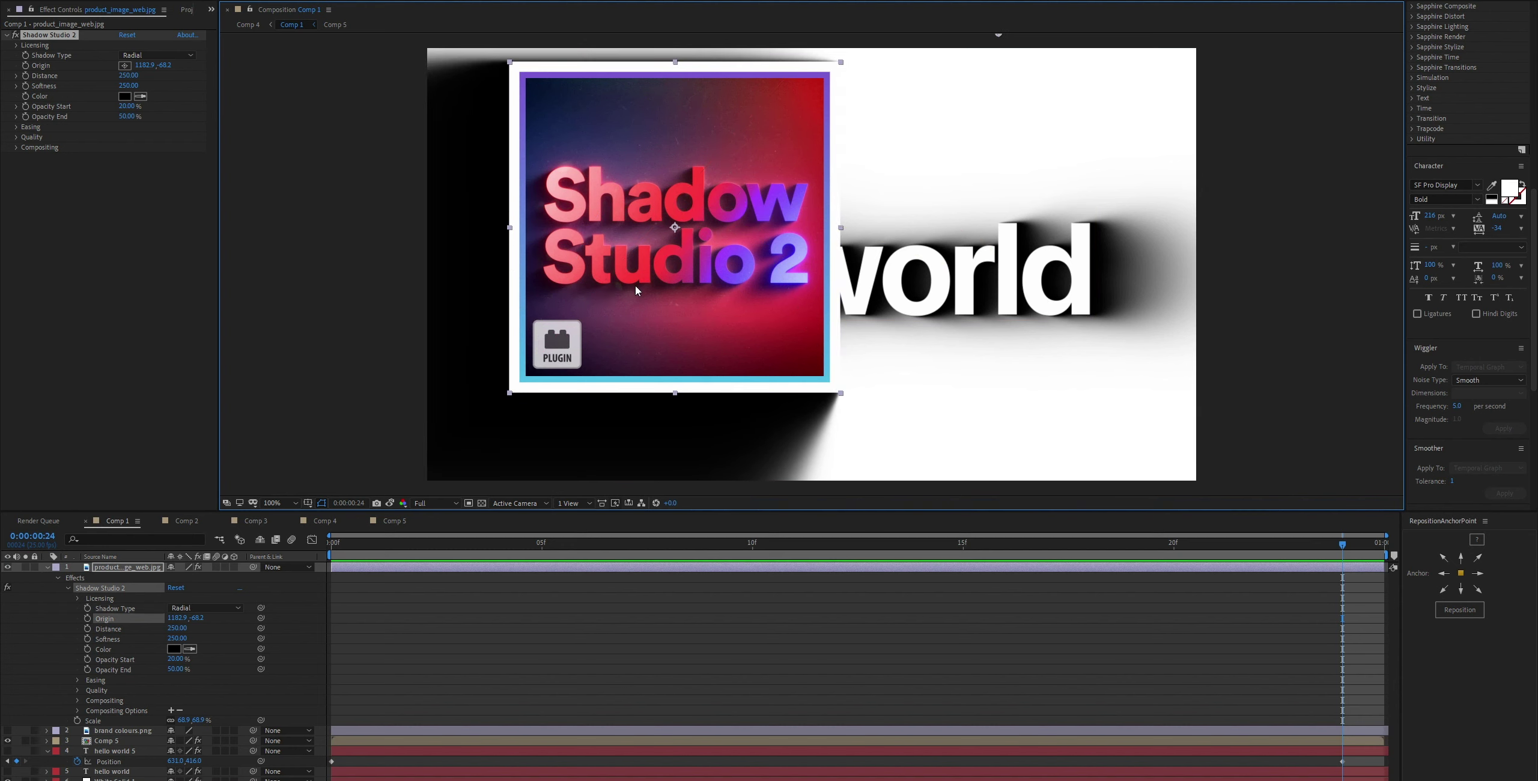
Move the product image toward the right, then hide its layer.
{"action": "left_click_drag", "start_coordinate": [636, 246], "coordinate": [632, 312]}
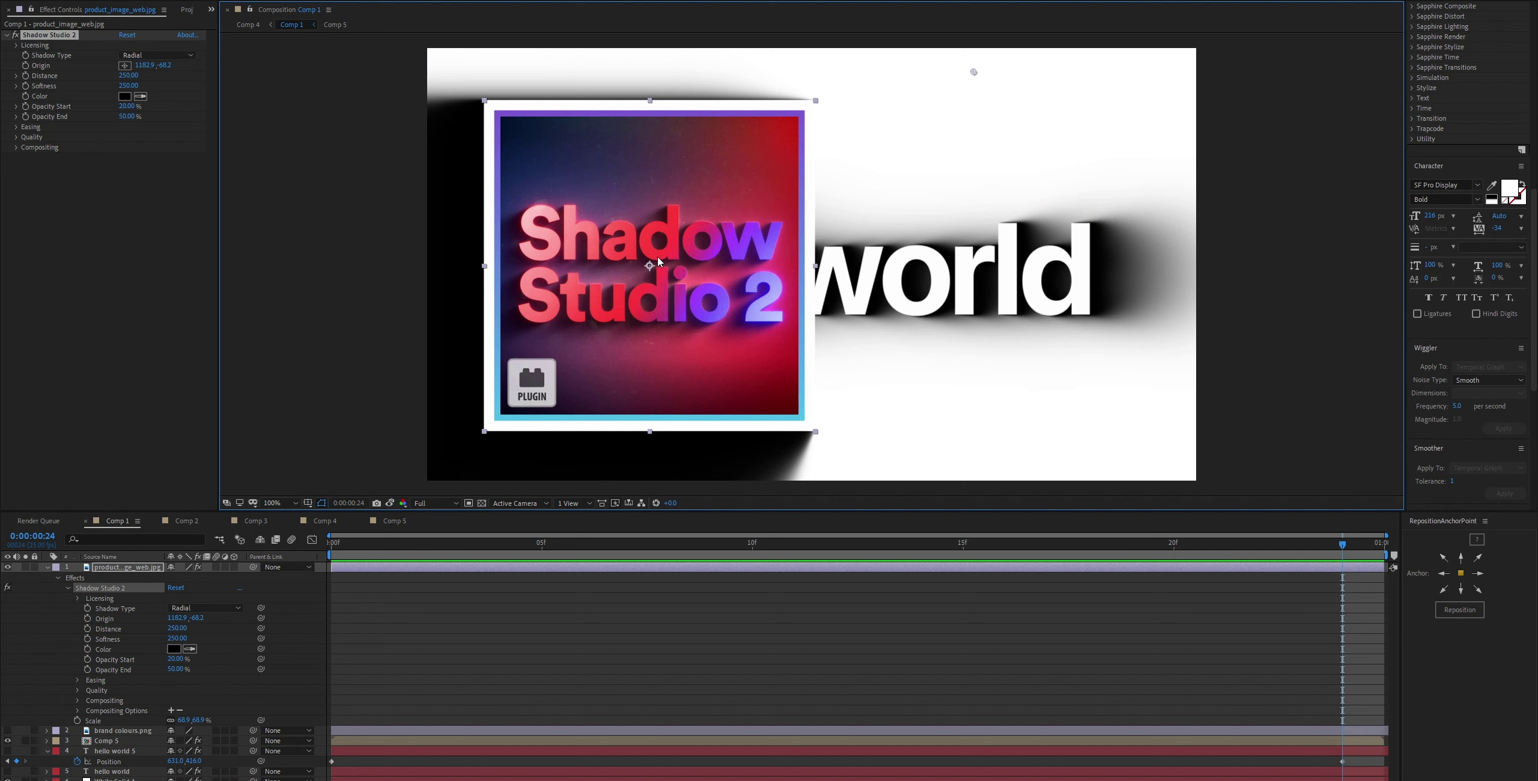
{"action": "left_click_drag", "start_coordinate": [577, 323], "coordinate": [726, 316]}
{"action": "left_click", "coordinate": [7, 567]}
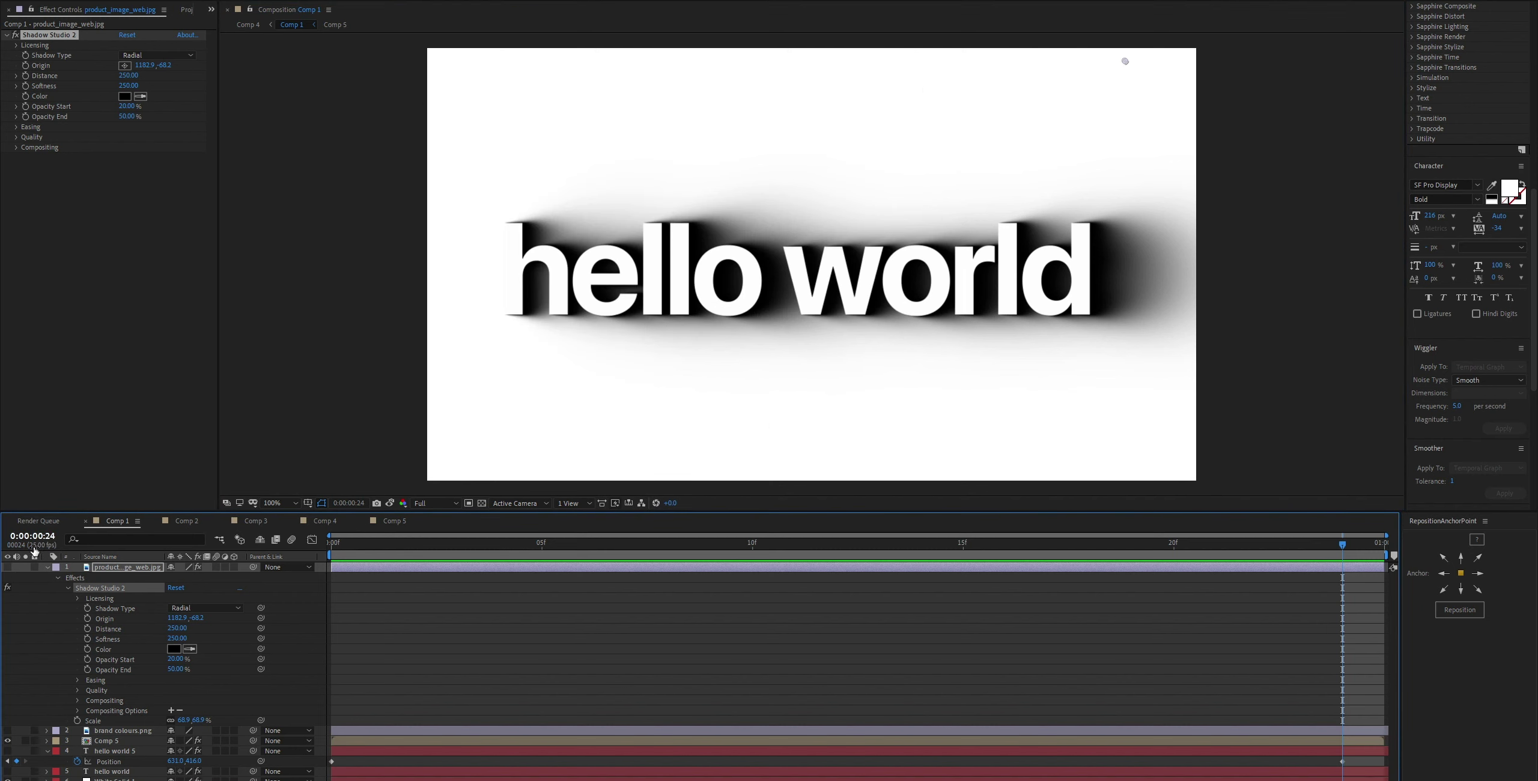
Show the product image layer and replace it with a product_image_web Precomp.
{"action": "left_click", "coordinate": [7, 567]}
{"action": "right_click", "coordinate": [105, 570]}
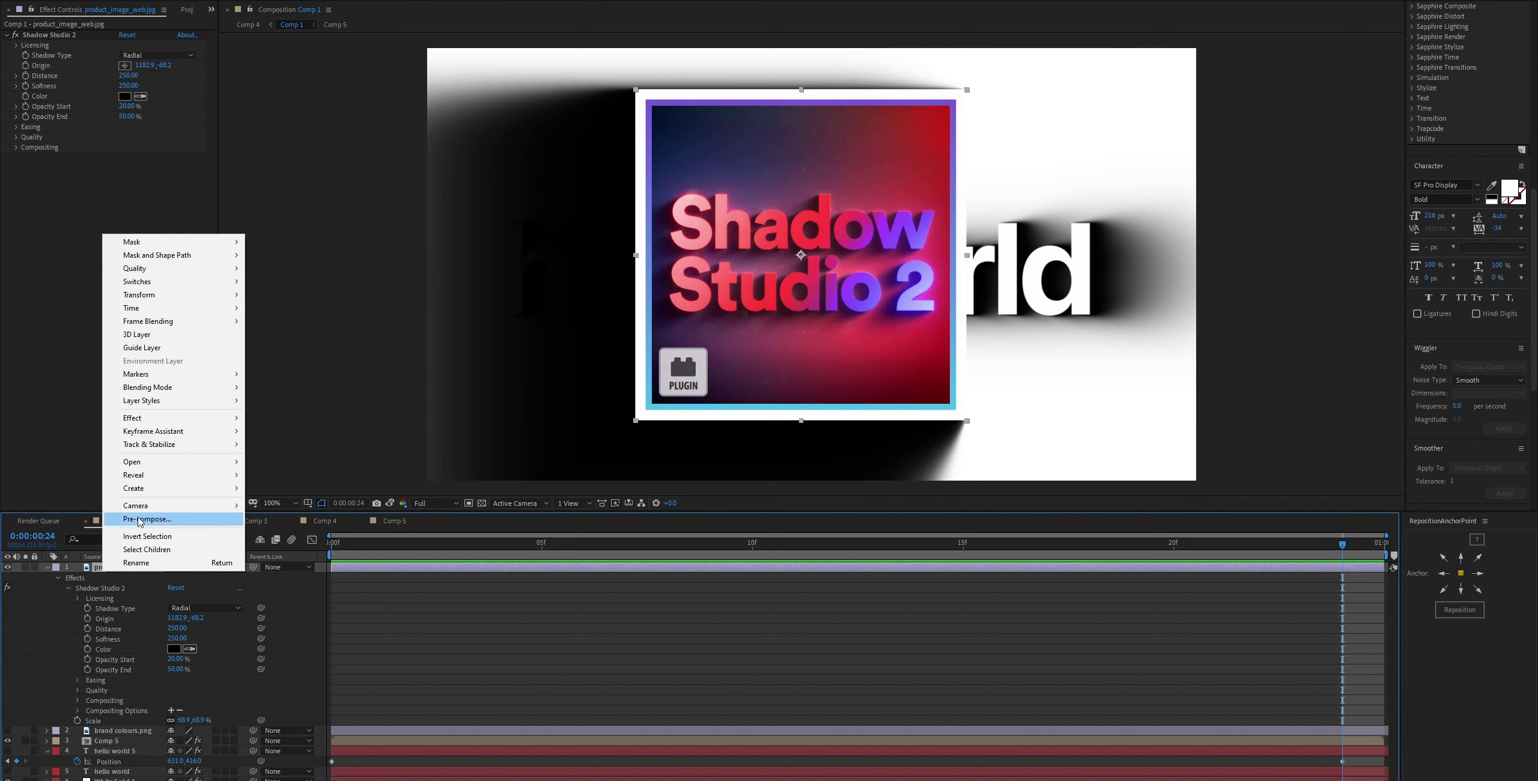
{"action": "mouse_move", "coordinate": [139, 474]}
{"action": "left_click", "coordinate": [354, 493]}
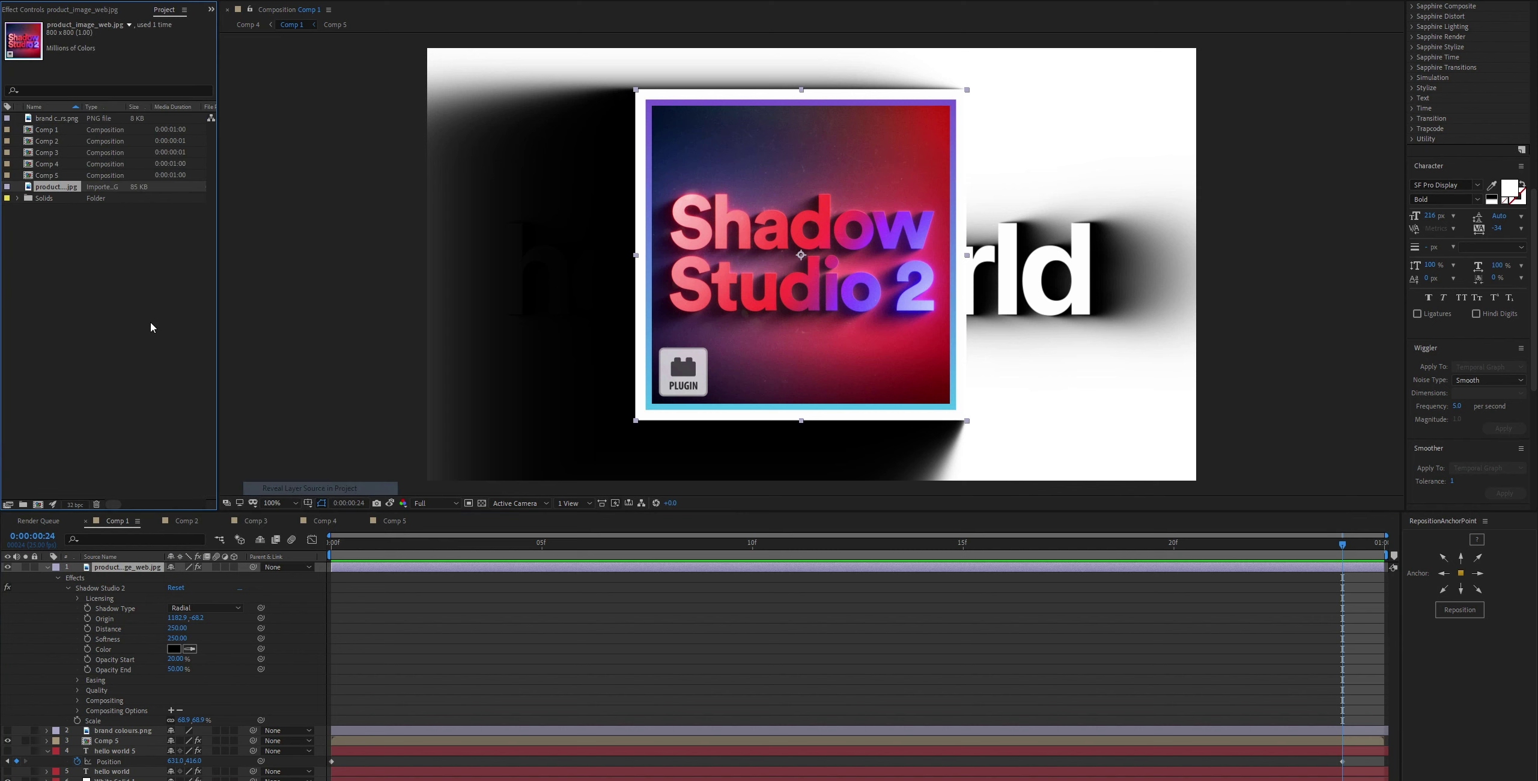
{"action": "right_click", "coordinate": [63, 191]}
{"action": "left_click", "coordinate": [135, 233]}
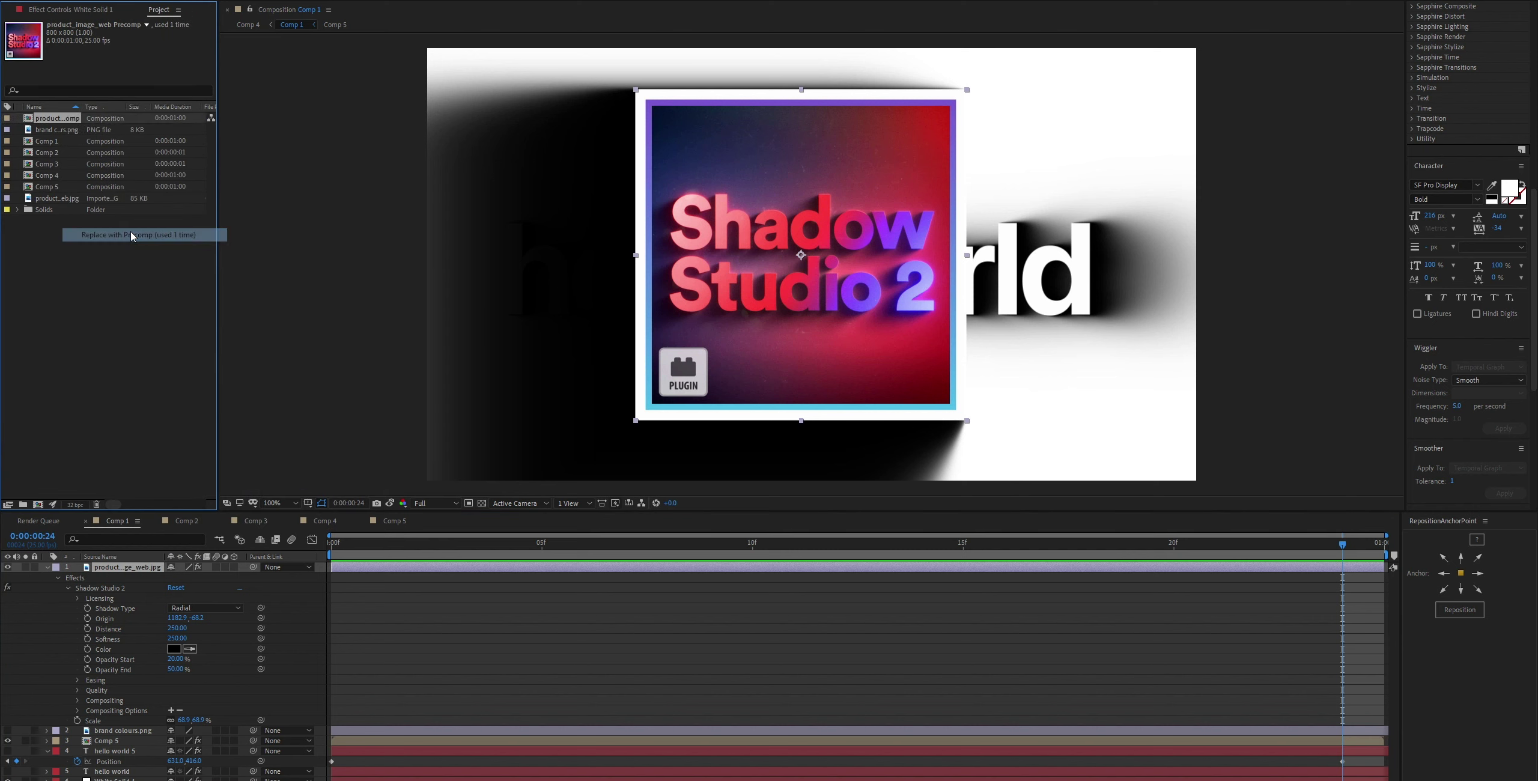
Open the precomp, return to Comp 1, and enable Collapse Transformations on it.
{"action": "double_click", "coordinate": [66, 191]}
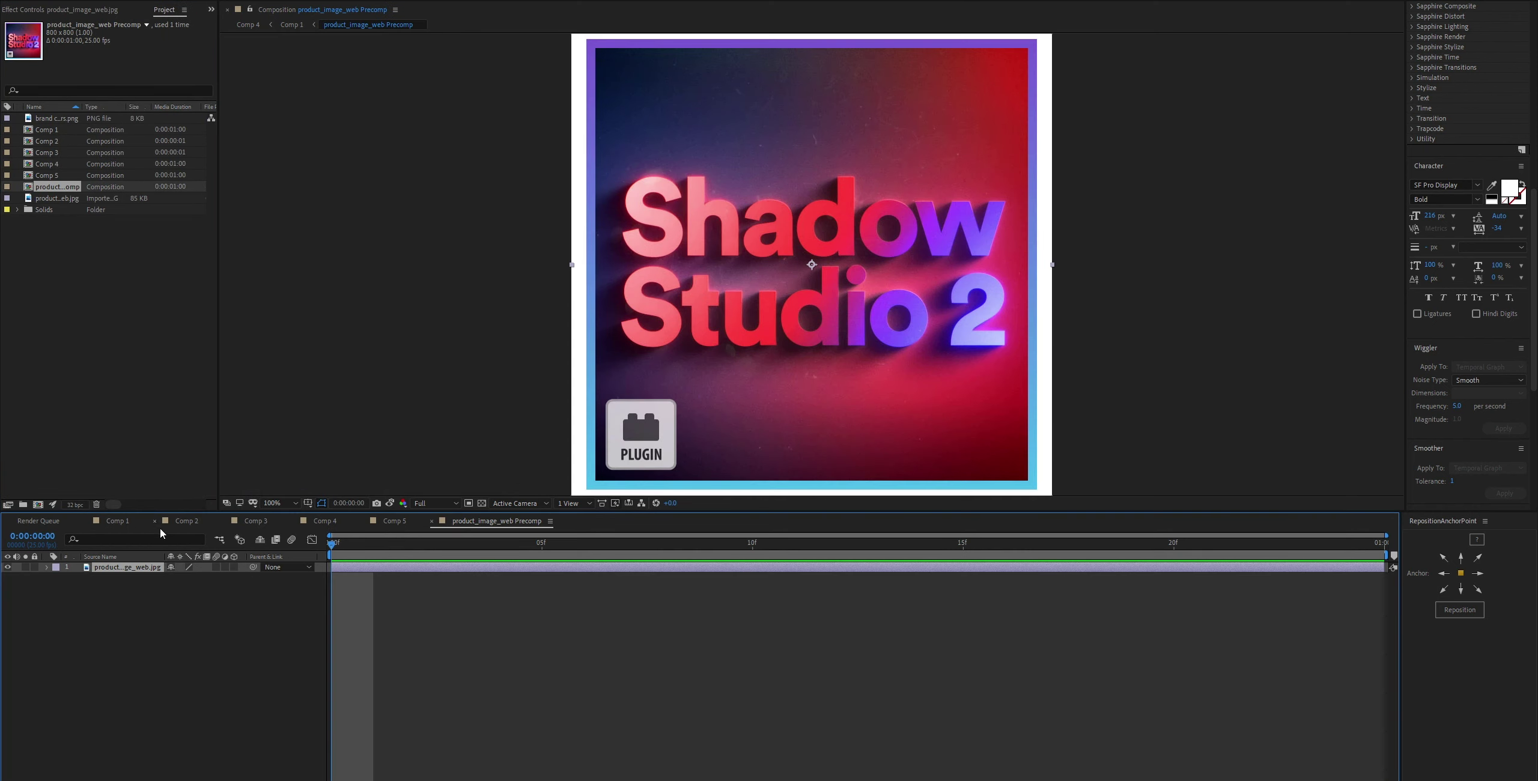
{"action": "left_click", "coordinate": [292, 25]}
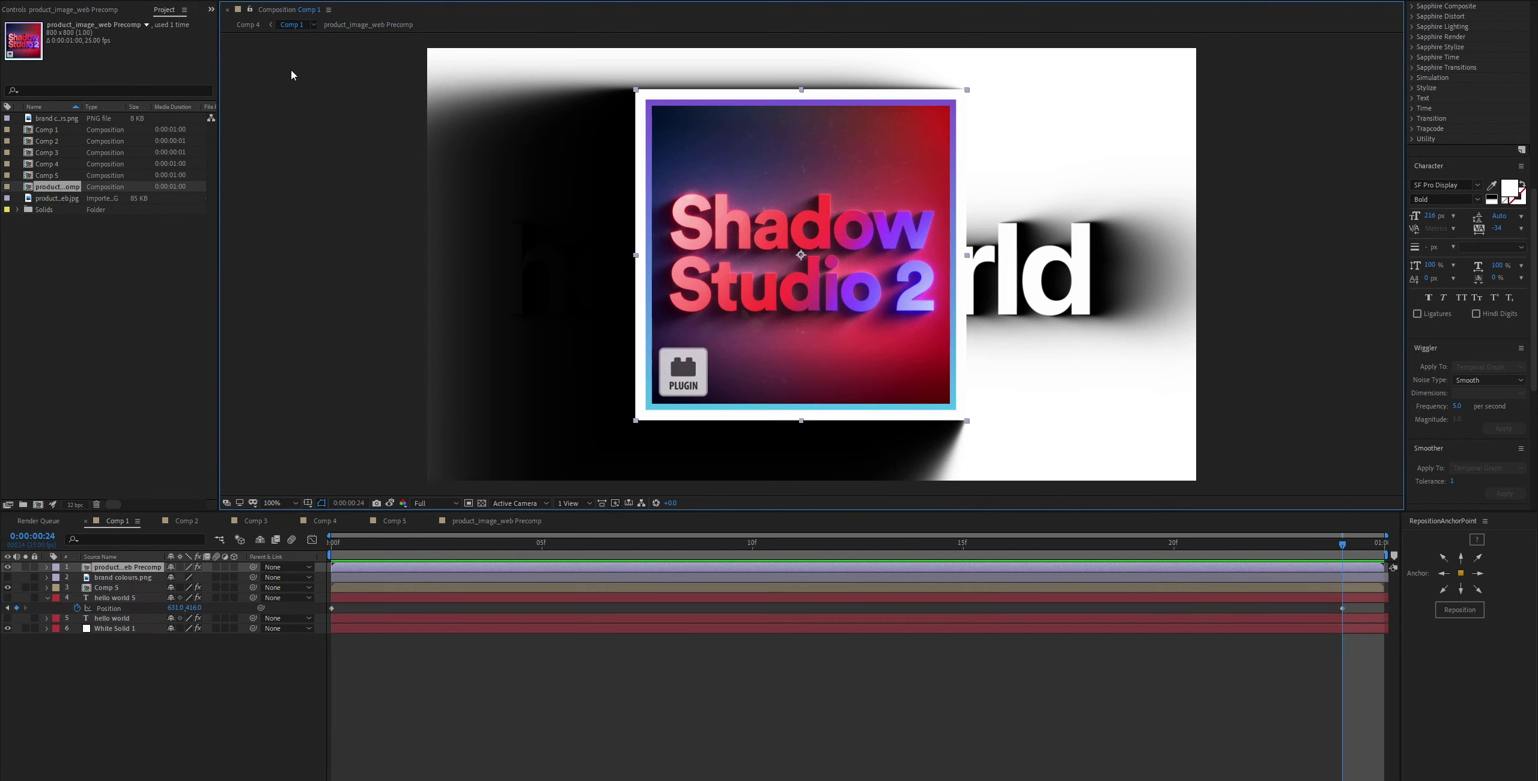
{"action": "left_click", "coordinate": [180, 567]}
{"action": "scroll", "coordinate": [767, 220], "scroll_direction": "down", "scroll_amount": 1}
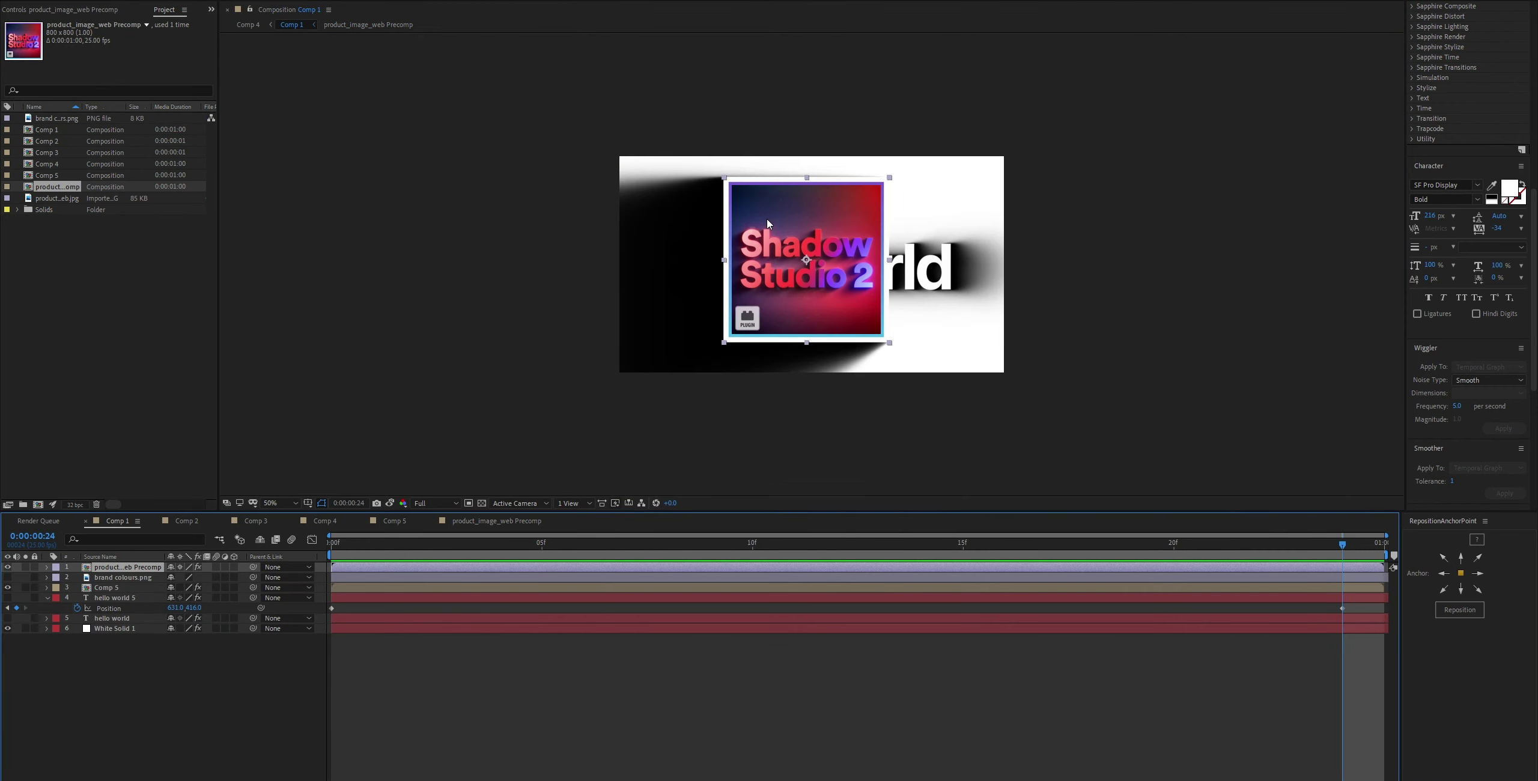
Move the radial shadow origin left, reposition the precomp right and down, then hide it.
{"action": "left_click", "coordinate": [75, 11]}
{"action": "left_click_drag", "start_coordinate": [1186, 139], "coordinate": [1003, 127]}
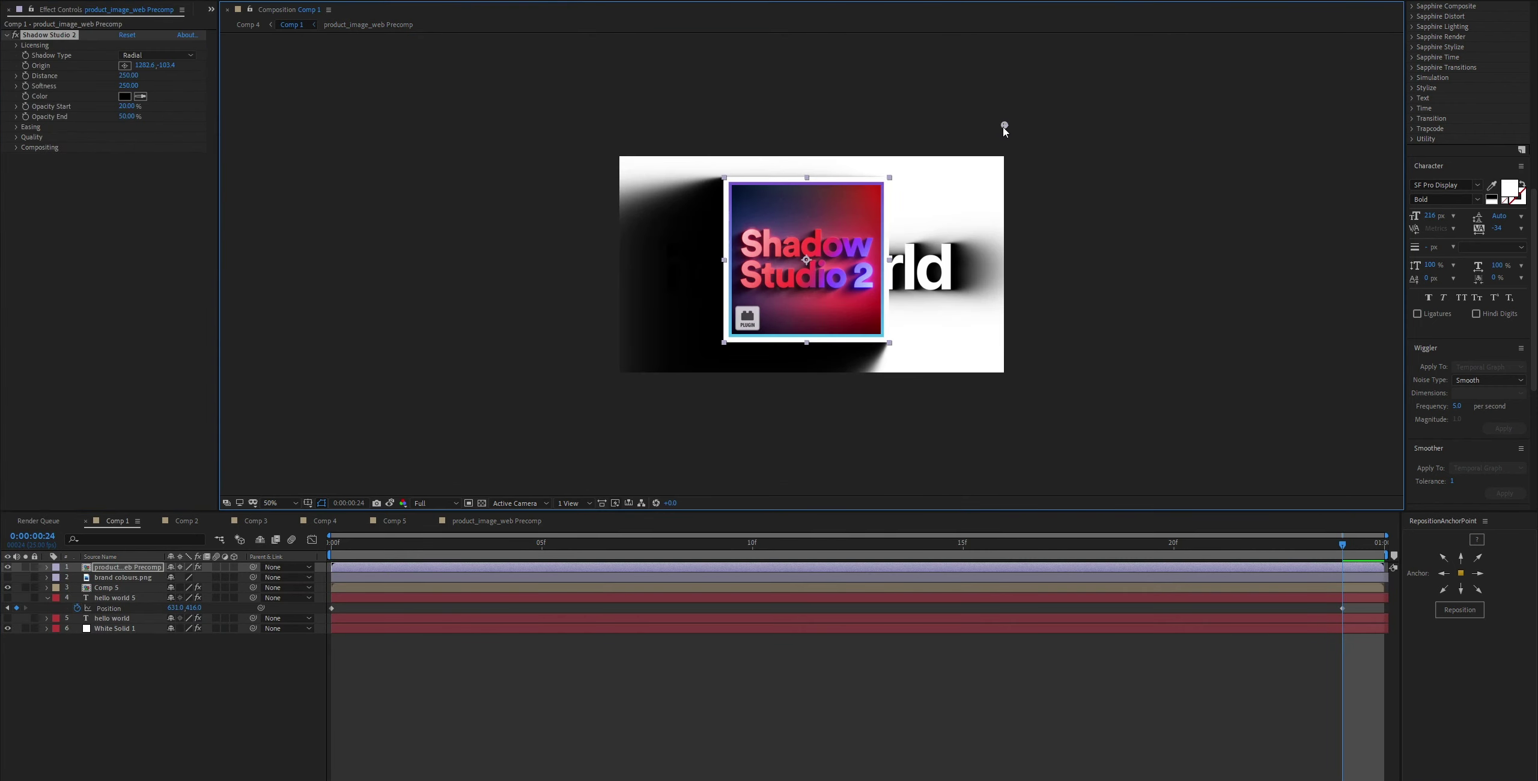
{"action": "mouse_move", "coordinate": [817, 262]}
{"action": "left_mouse_down"}
{"action": "mouse_move", "coordinate": [950, 298]}
{"action": "mouse_move", "coordinate": [992, 260]}
{"action": "mouse_move", "coordinate": [1064, 258]}
{"action": "mouse_move", "coordinate": [977, 244]}
{"action": "mouse_move", "coordinate": [1044, 266]}
{"action": "mouse_move", "coordinate": [1052, 300]}
{"action": "mouse_move", "coordinate": [798, 281]}
{"action": "left_mouse_up"}
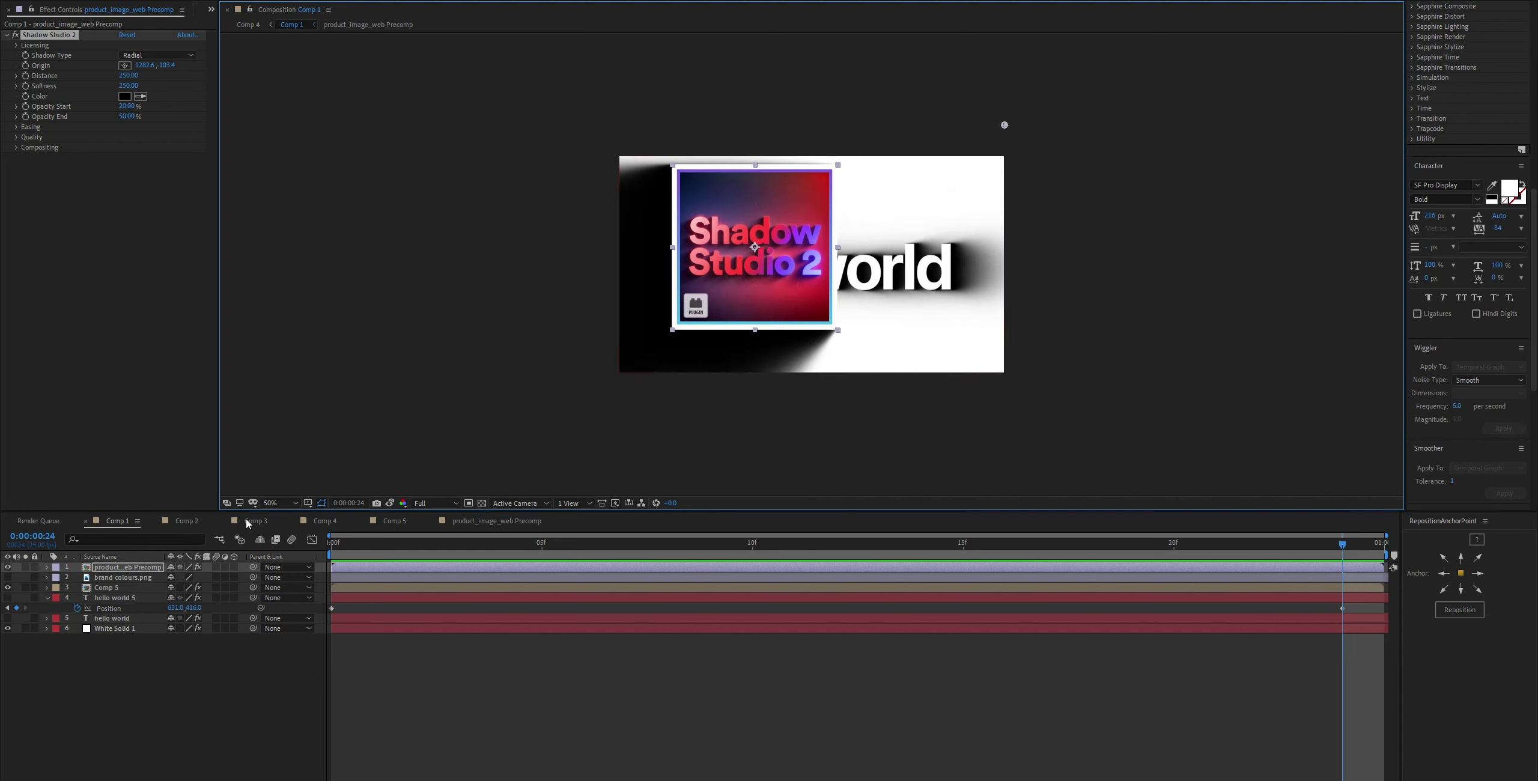
{"action": "left_click_drag", "start_coordinate": [740, 327], "coordinate": [730, 343]}
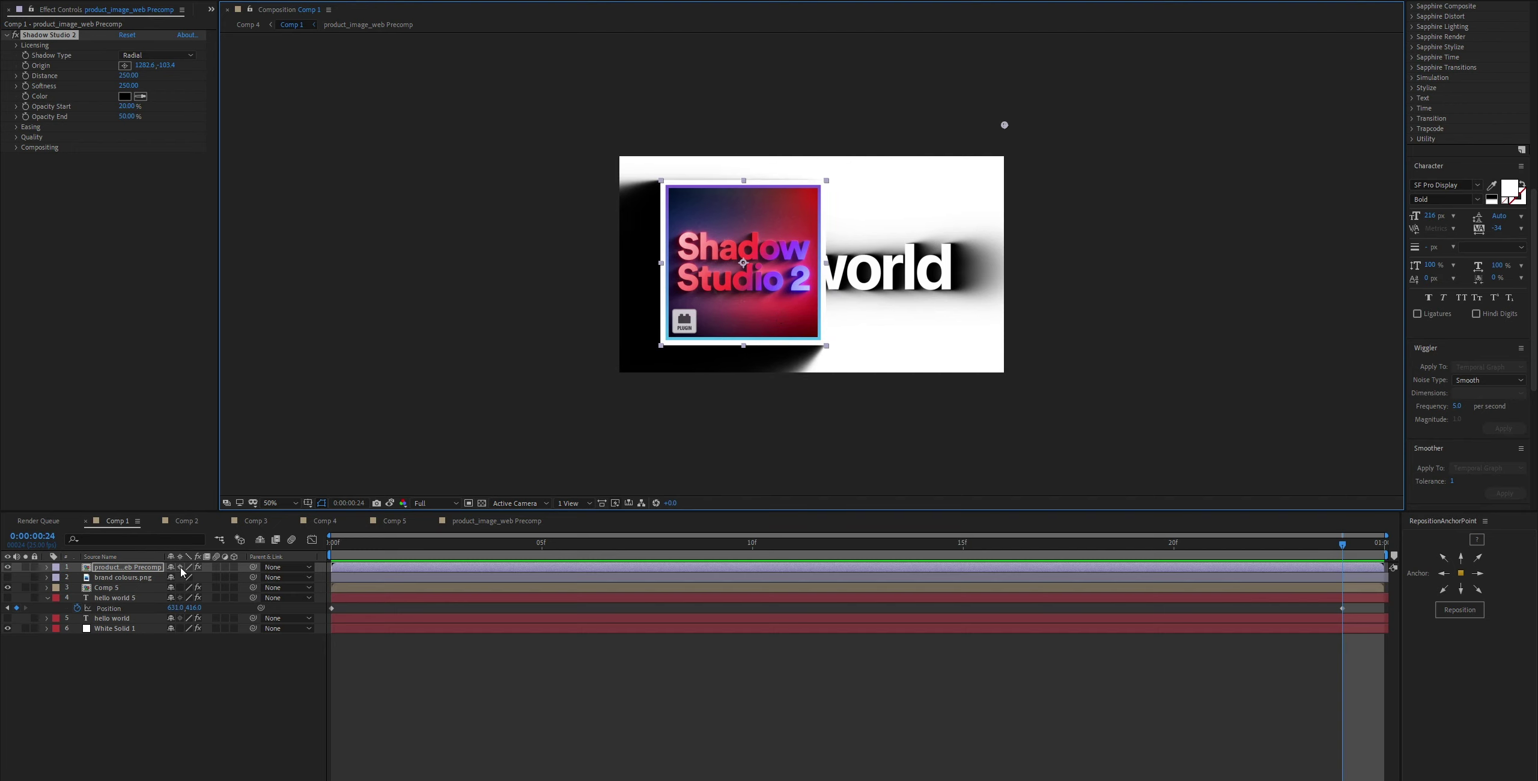
{"action": "left_click", "coordinate": [143, 569]}
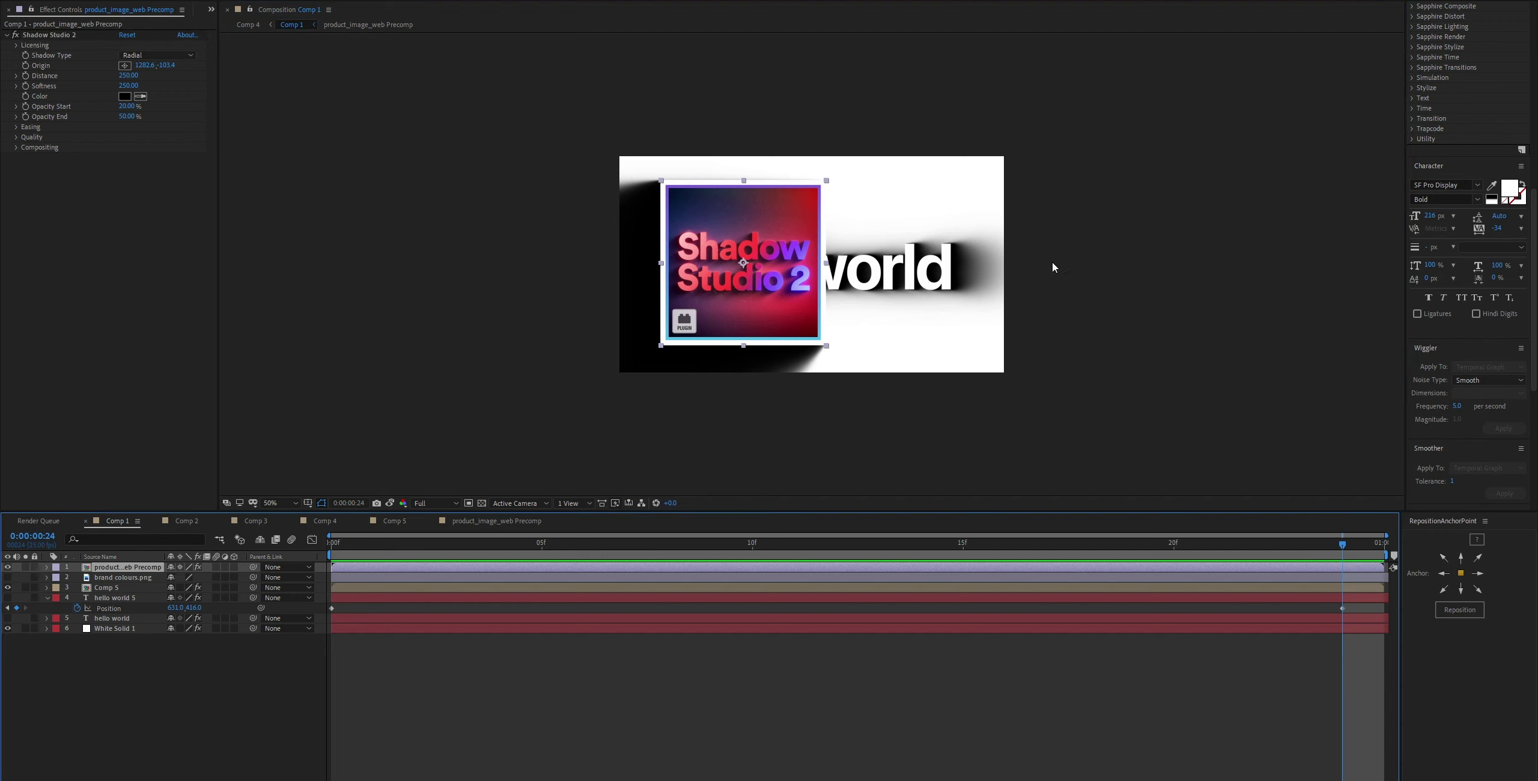
{"action": "left_click", "coordinate": [7, 567]}
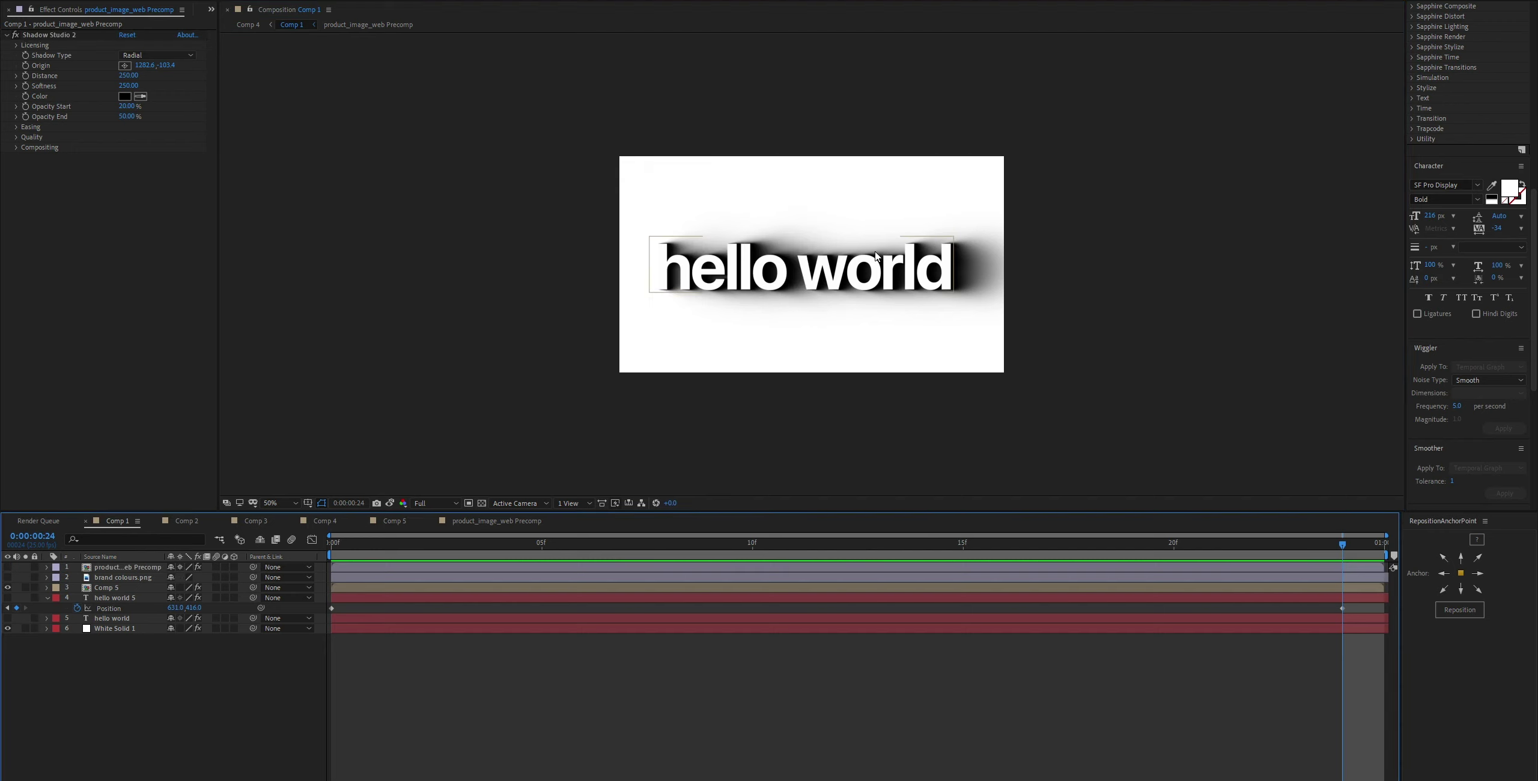
Hide Comp 5, show hello world 5, and go to frame 5.
{"action": "left_click", "coordinate": [7, 588]}
{"action": "left_click", "coordinate": [7, 598]}
{"action": "left_click", "coordinate": [685, 265]}
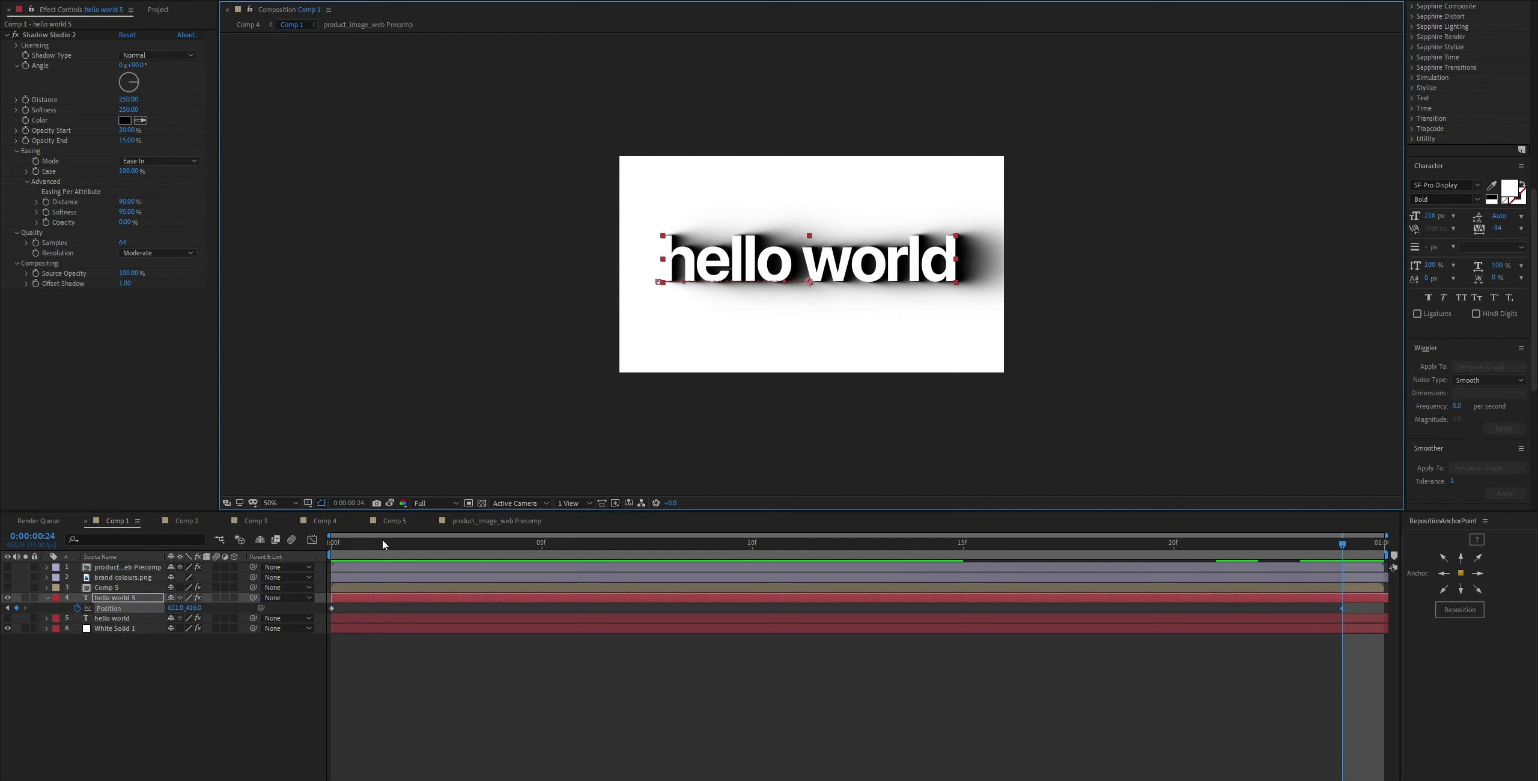
{"action": "left_click_drag", "start_coordinate": [380, 539], "coordinate": [541, 546]}
{"action": "left_click", "coordinate": [523, 689]}
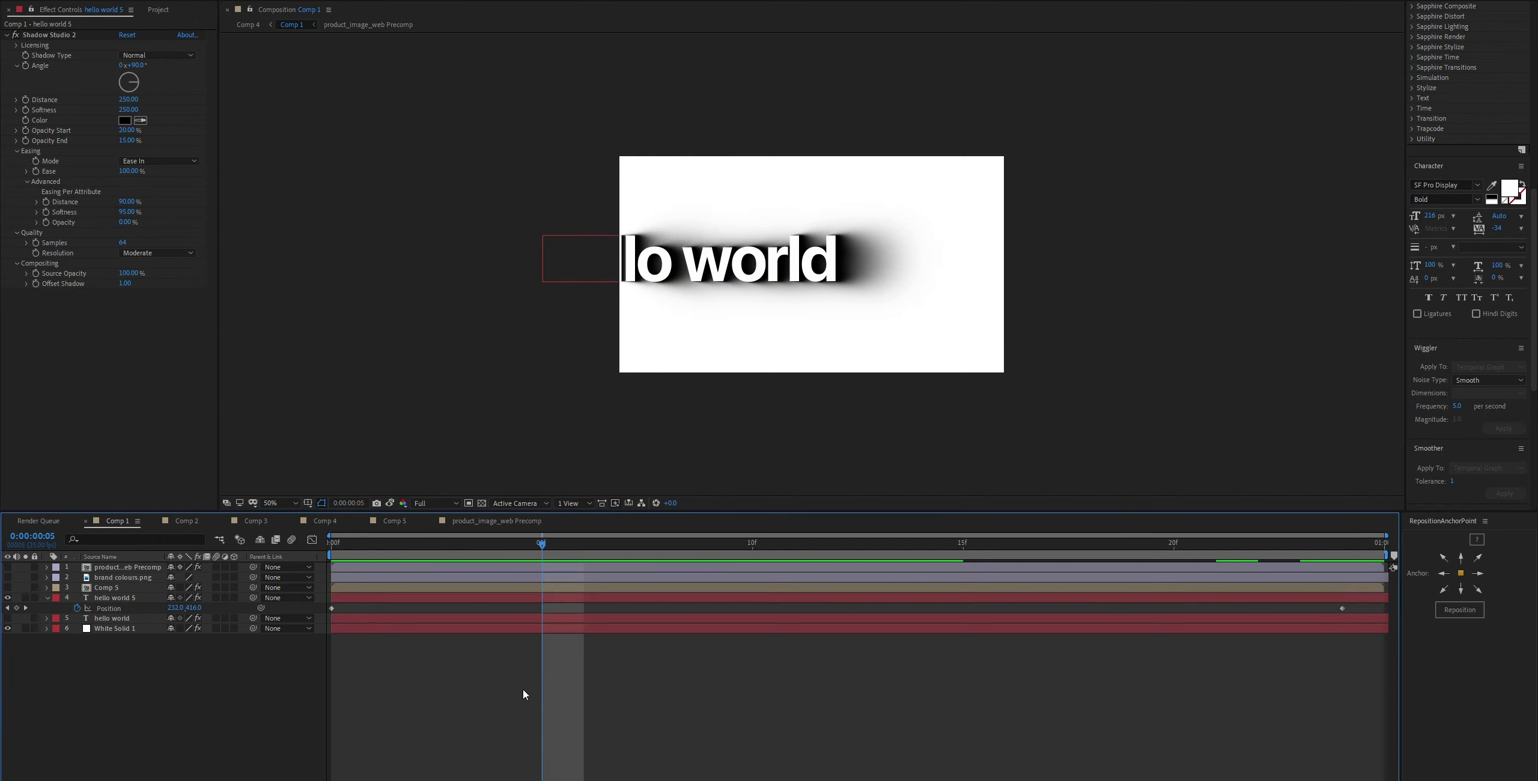
Check Composition Settings without changes, then switch off hello world 5's Shadow Studio 2 effect.
{"action": "key", "text": "ctrl+k"}
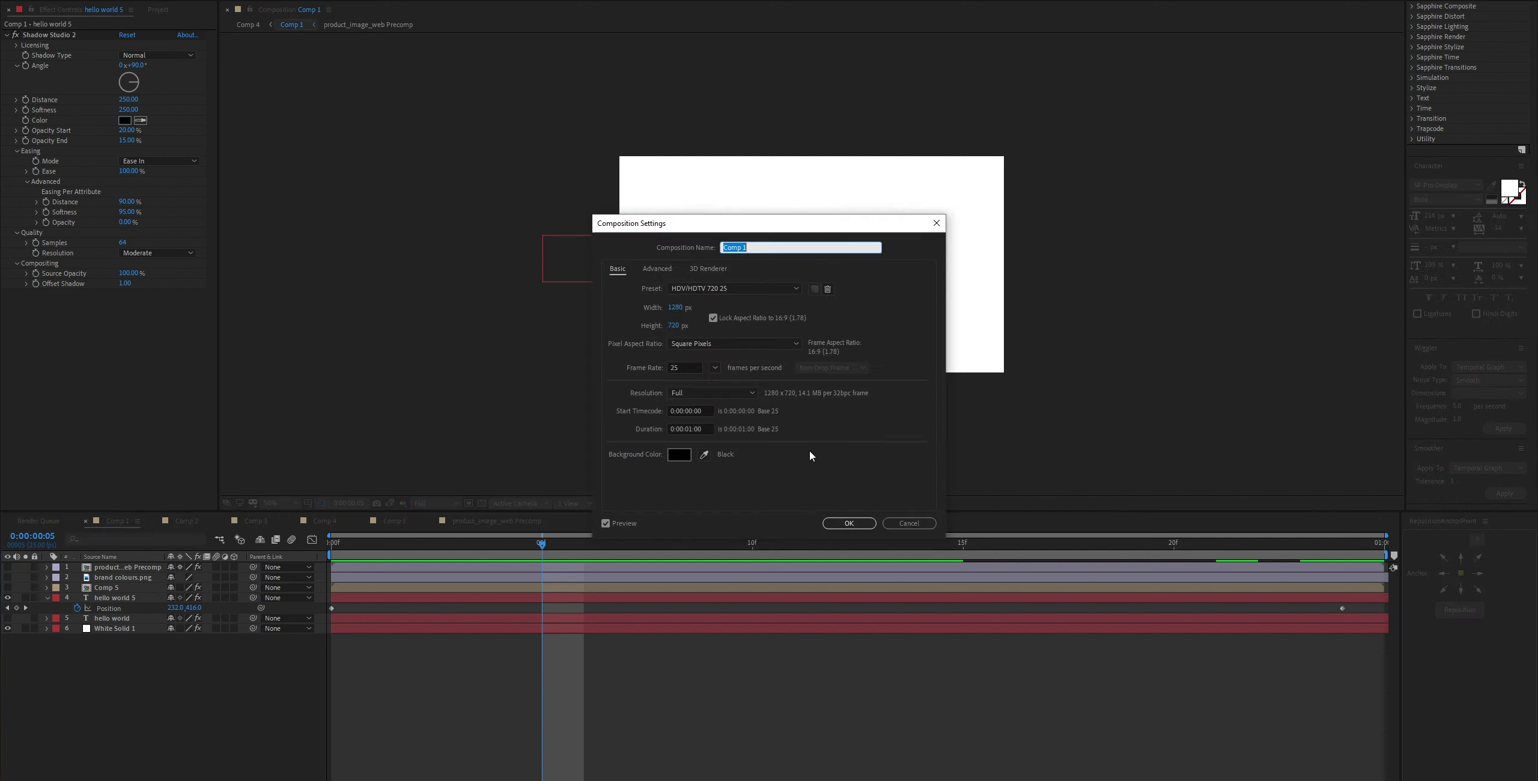
{"action": "left_click", "coordinate": [904, 521]}
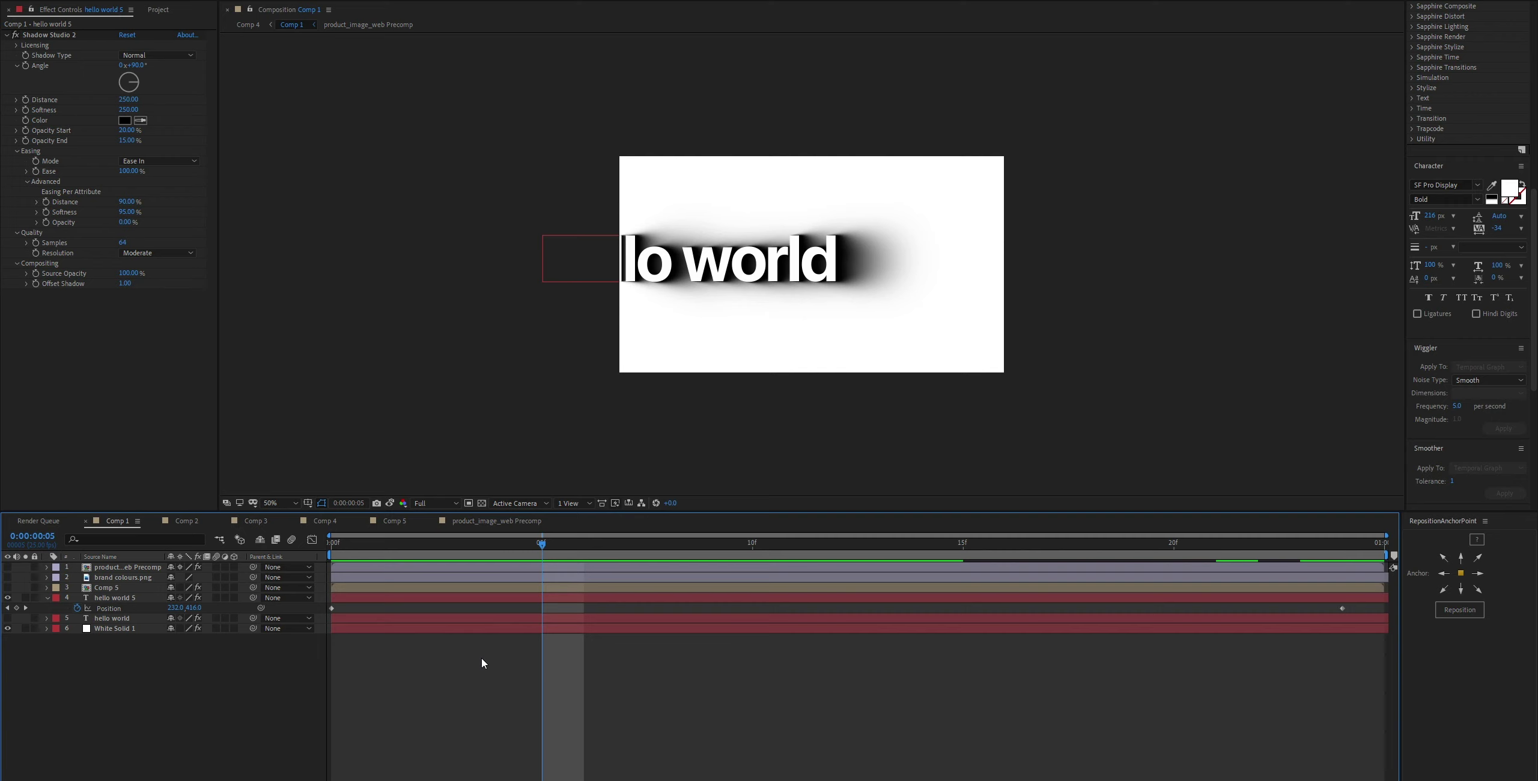
{"action": "left_click", "coordinate": [154, 314]}
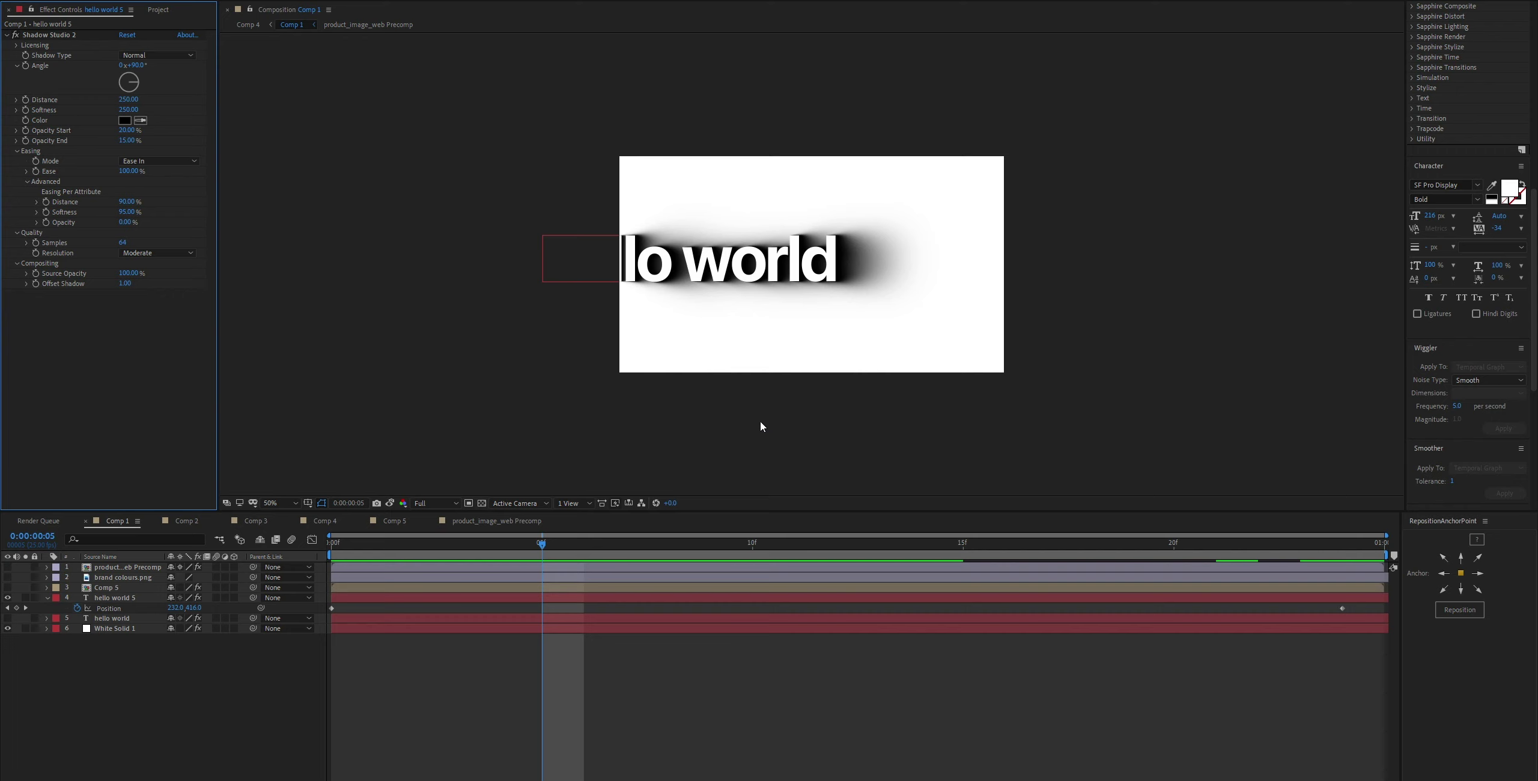
{"action": "left_click", "coordinate": [572, 264]}
{"action": "left_click", "coordinate": [15, 34]}
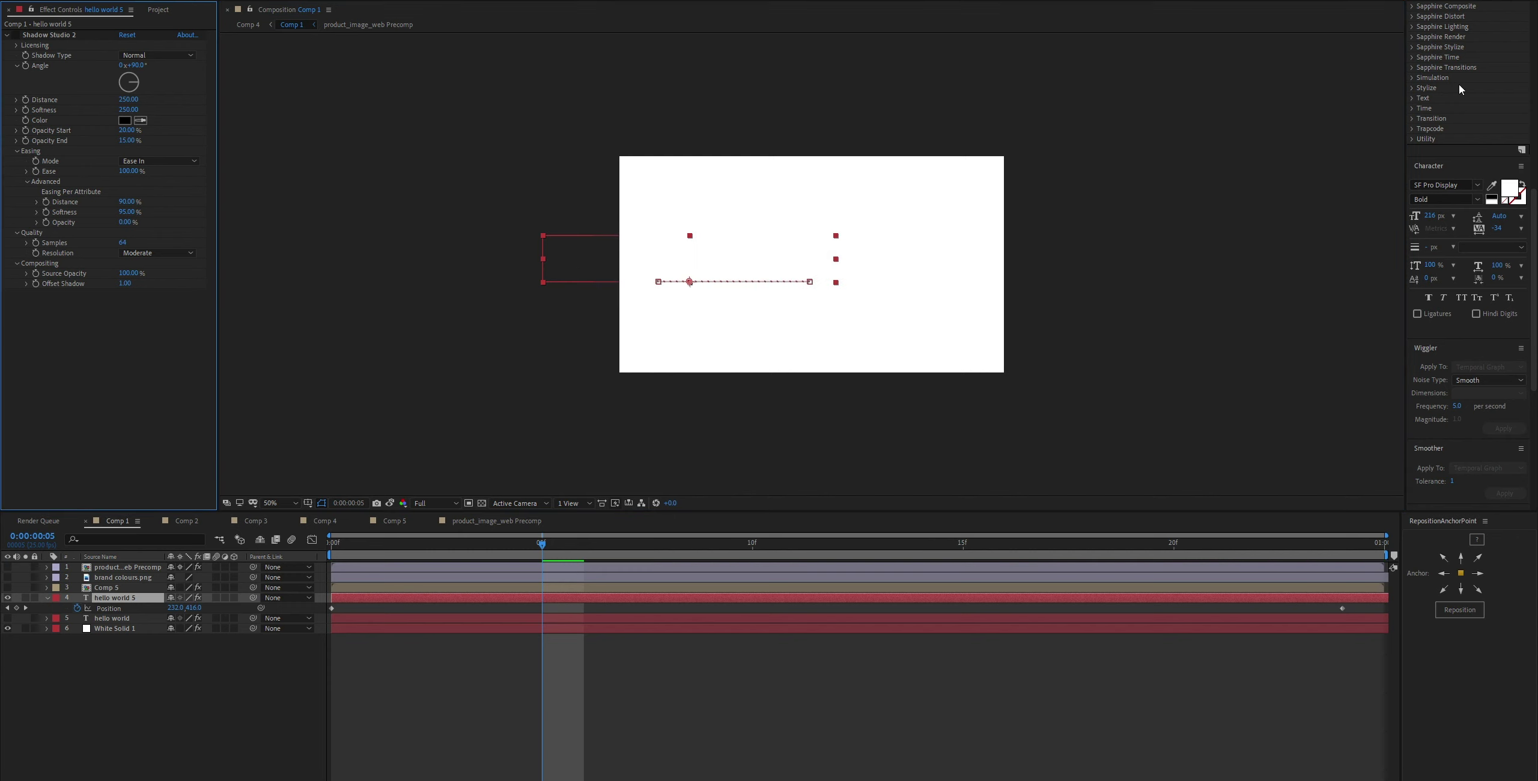
Apply the SS2 Stroke Fine Detail preset to the hello world 5 layer.
{"action": "scroll", "coordinate": [1462, 89], "scroll_direction": "down", "scroll_amount": 2}
{"action": "scroll", "coordinate": [1460, 89], "scroll_direction": "up", "scroll_amount": 10}
{"action": "left_click_drag", "start_coordinate": [1466, 212], "coordinate": [366, 305]}
{"action": "scroll", "coordinate": [577, 282], "scroll_direction": "down", "scroll_amount": 2}
{"action": "scroll", "coordinate": [577, 283], "scroll_direction": "up", "scroll_amount": 3}
Zoom the view to 50% and set the text's font style to Black.
{"action": "key", "text": "comma"}
{"action": "key", "text": "comma"}
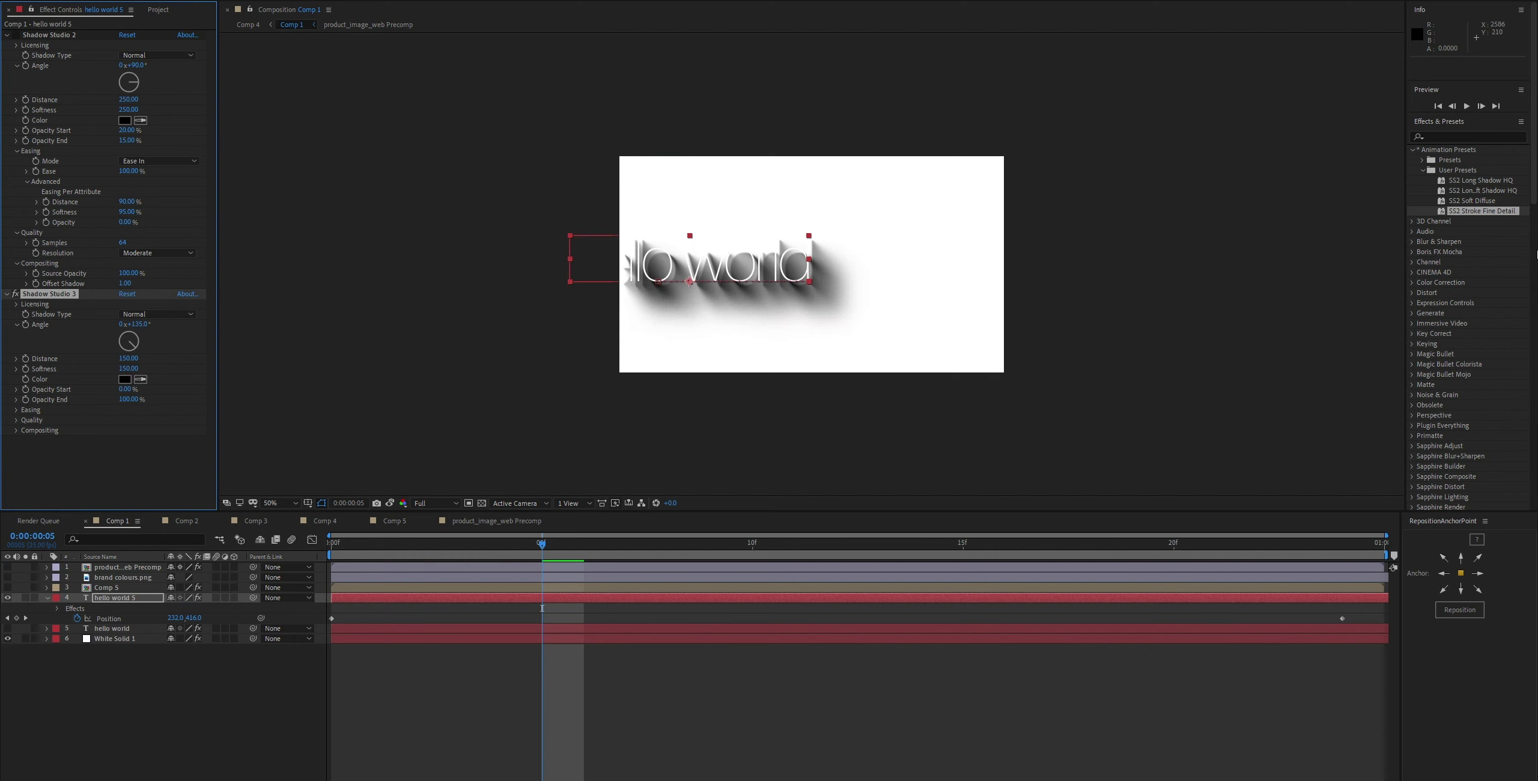
{"action": "scroll", "coordinate": [1534, 214], "scroll_direction": "down", "scroll_amount": 10}
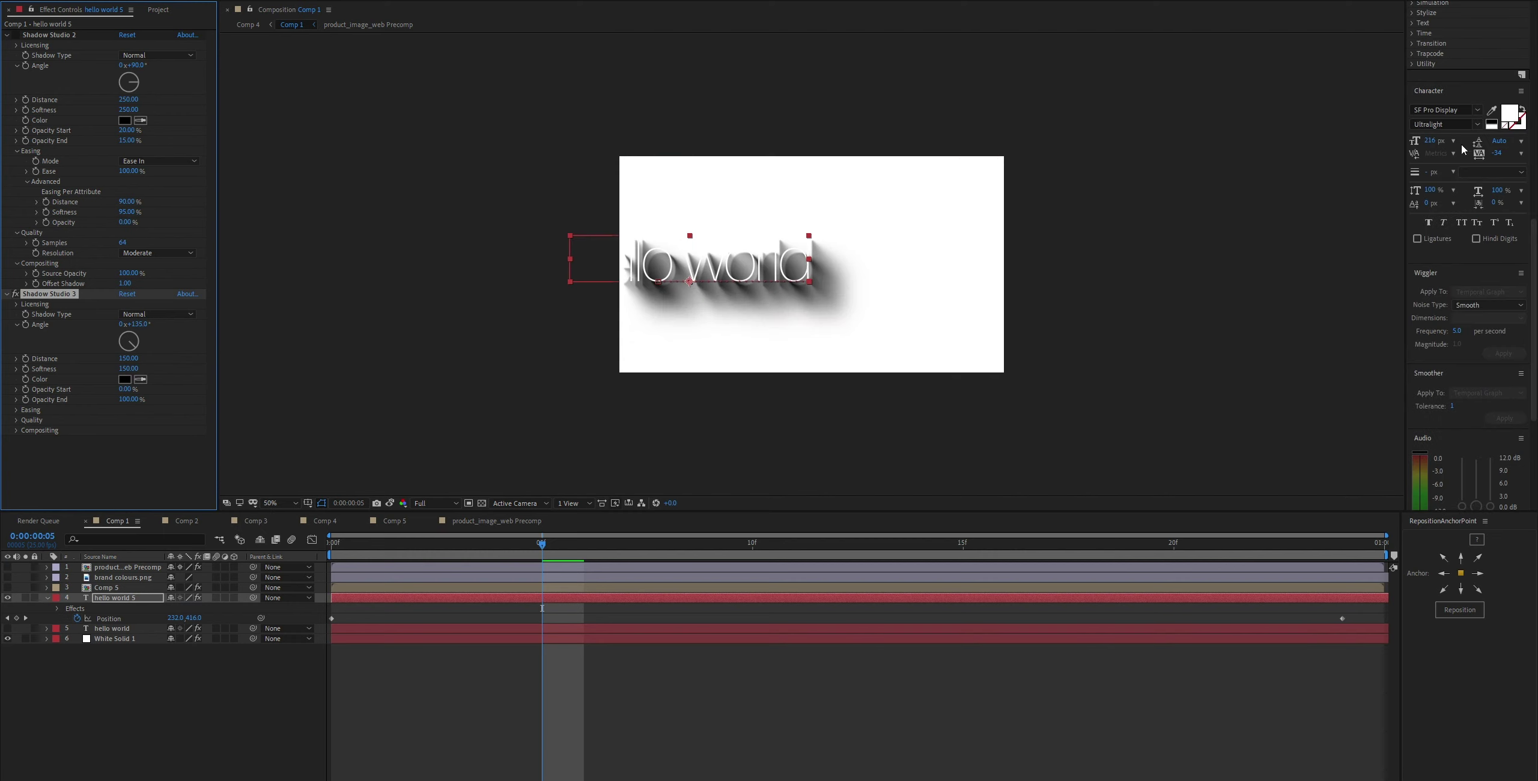
{"action": "left_click", "coordinate": [1477, 124]}
{"action": "left_click", "coordinate": [1455, 241]}
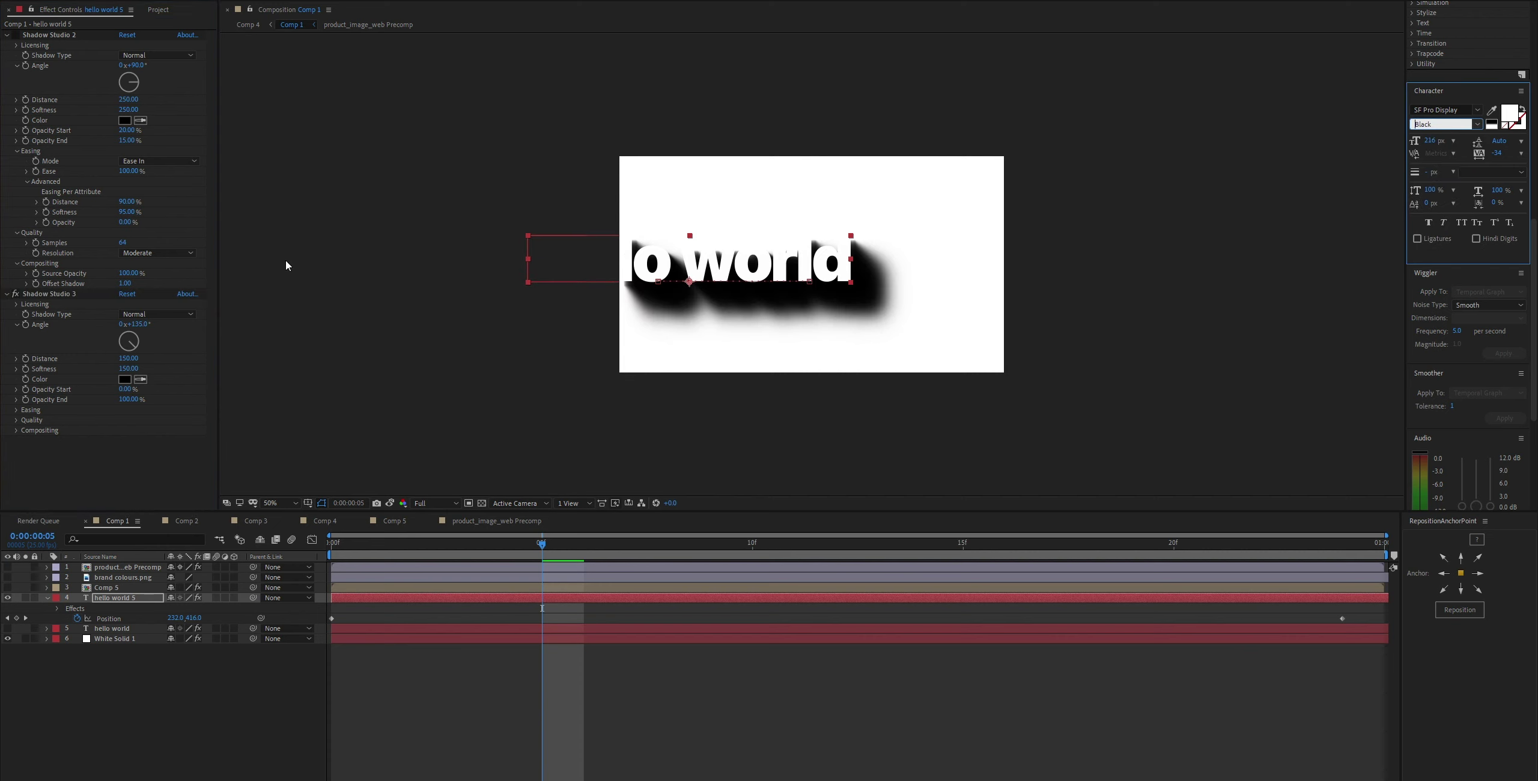
{"action": "left_click", "coordinate": [408, 358]}
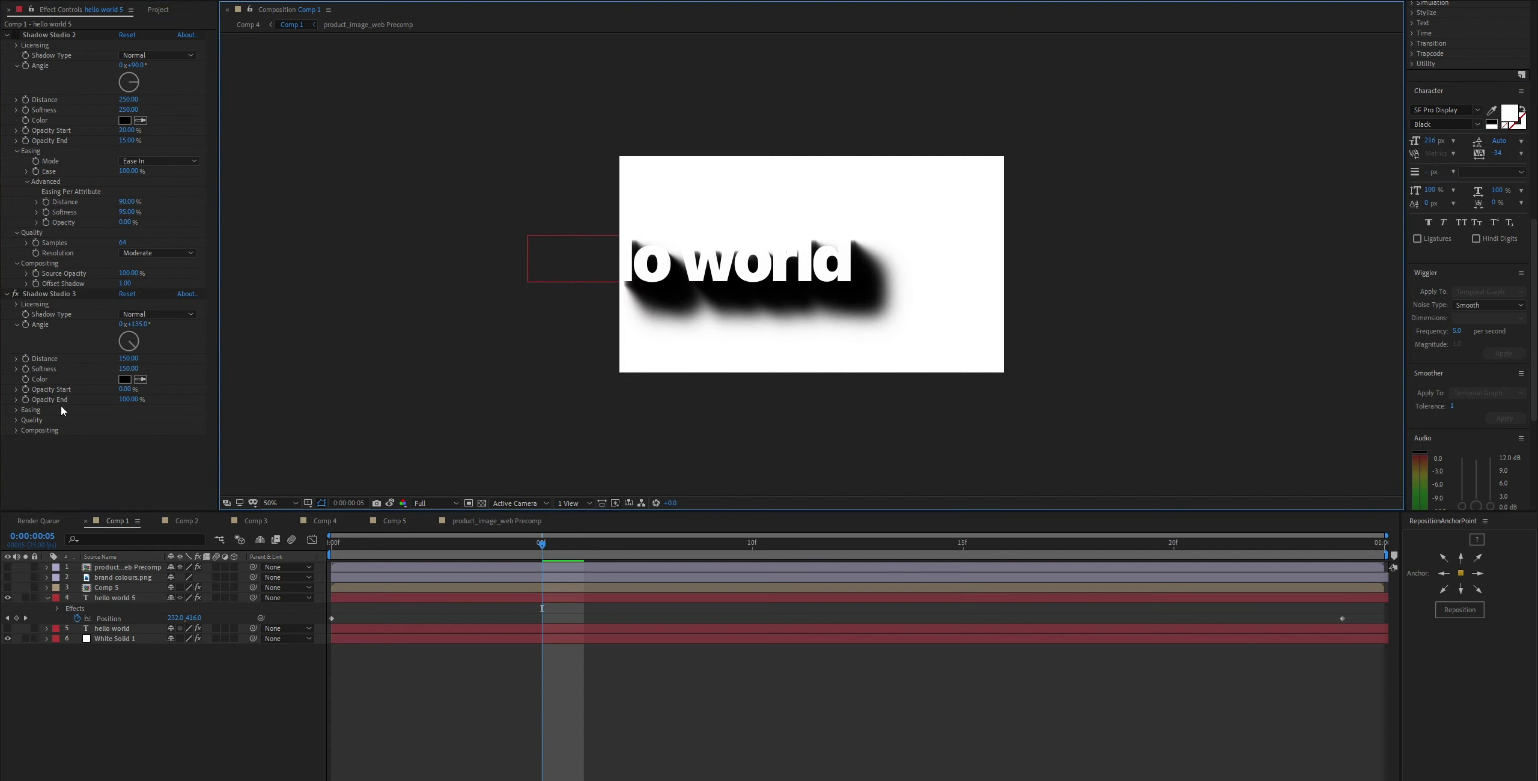